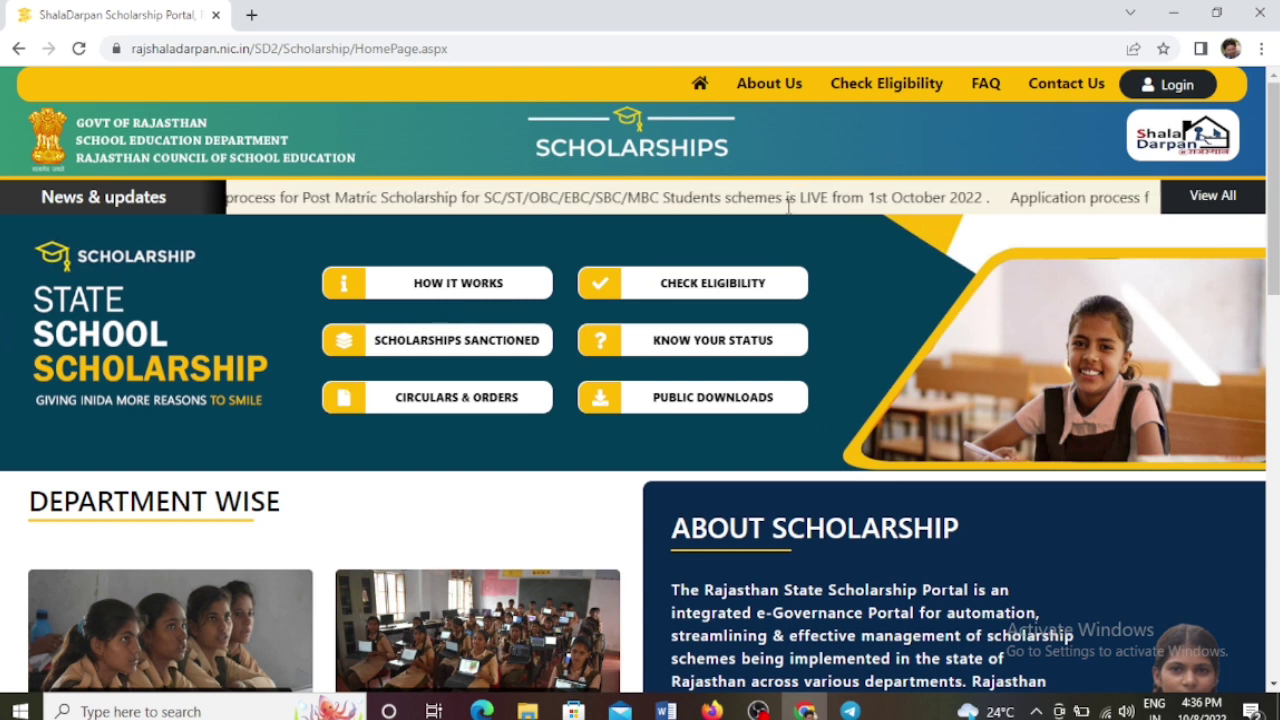
# - Open the scholarship portal's login page and choose Incharge Login
pyautogui.click(1182, 86)
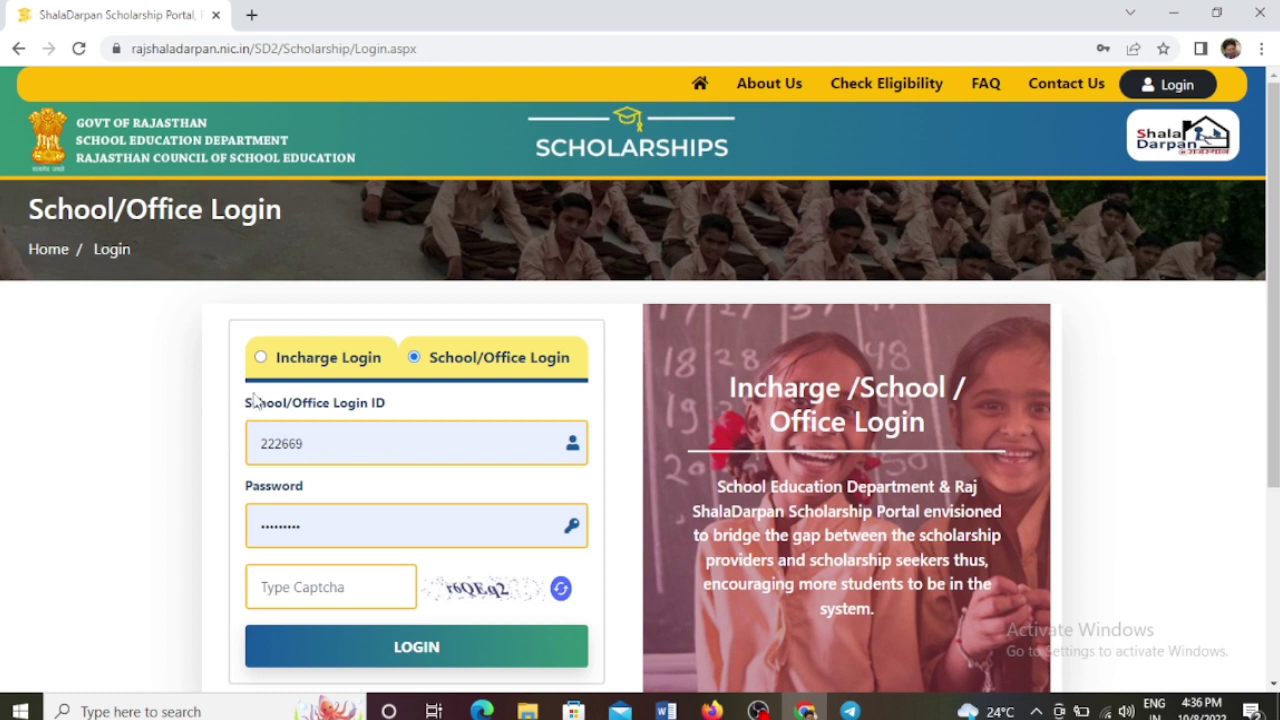
pyautogui.click(261, 358)
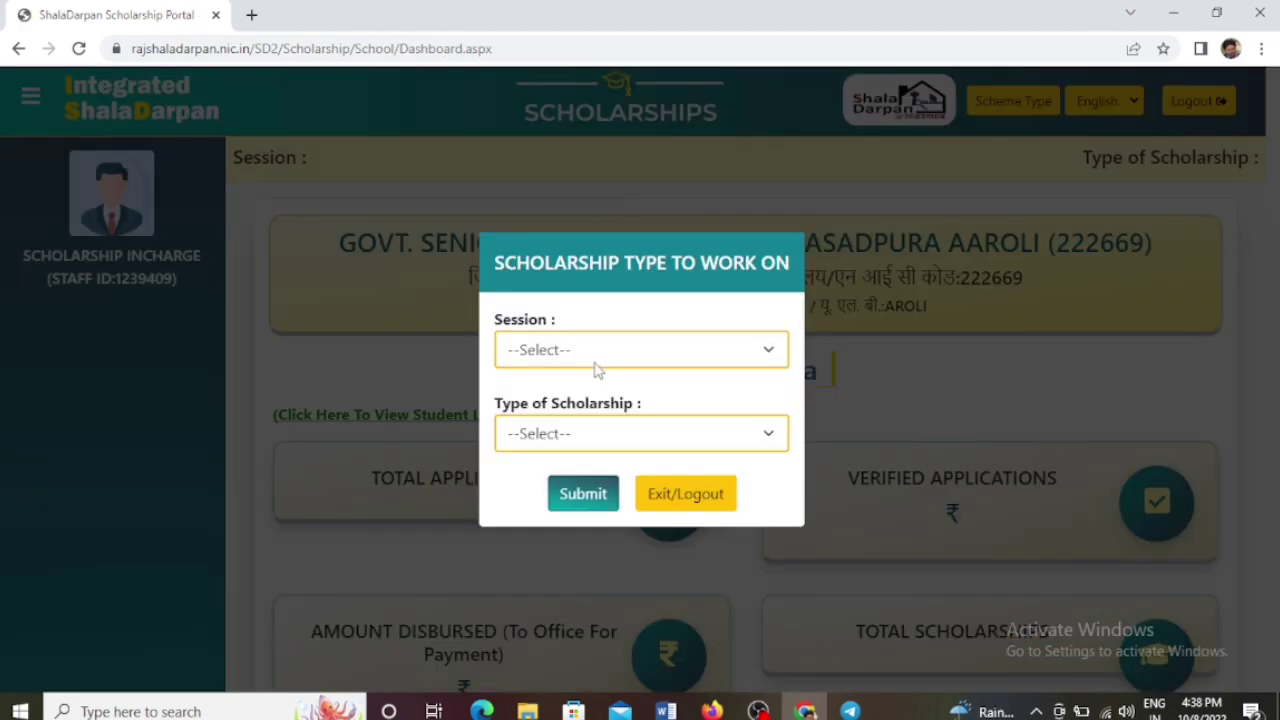
# - Choose session 2022-23 and scholarship type Pre Matric, and submit the selection
pyautogui.click(597, 350)
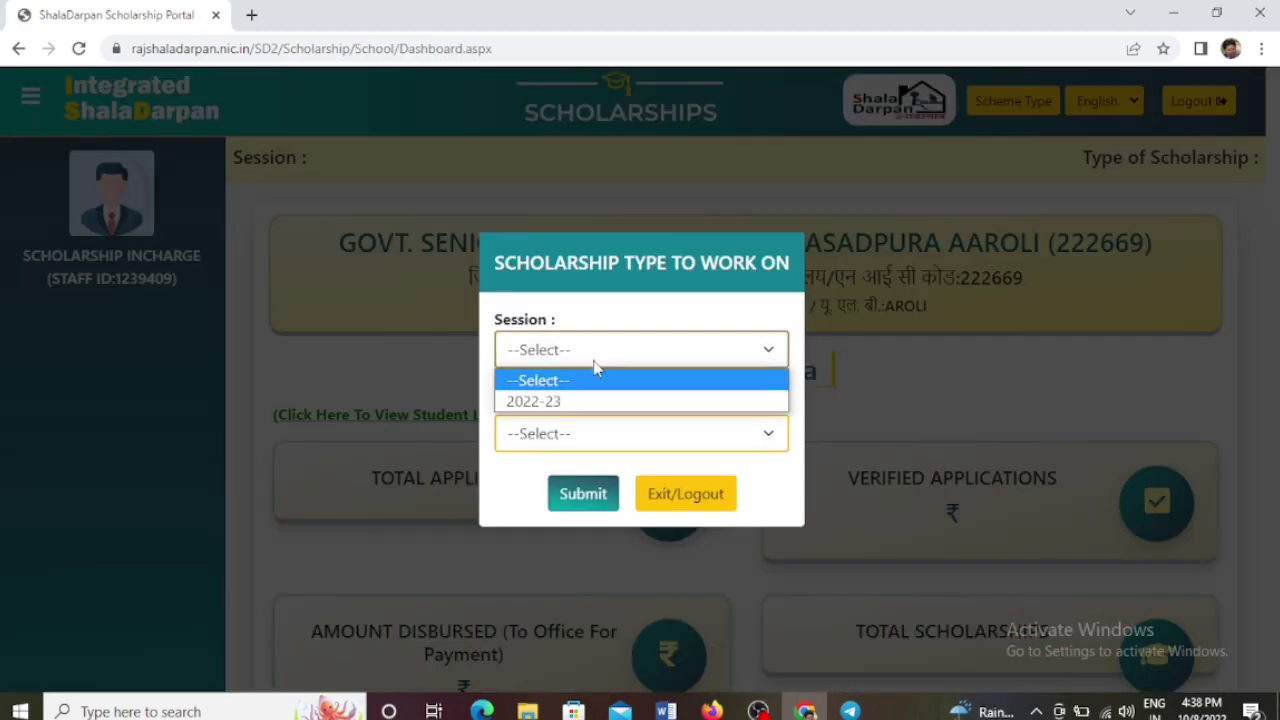
pyautogui.click(592, 402)
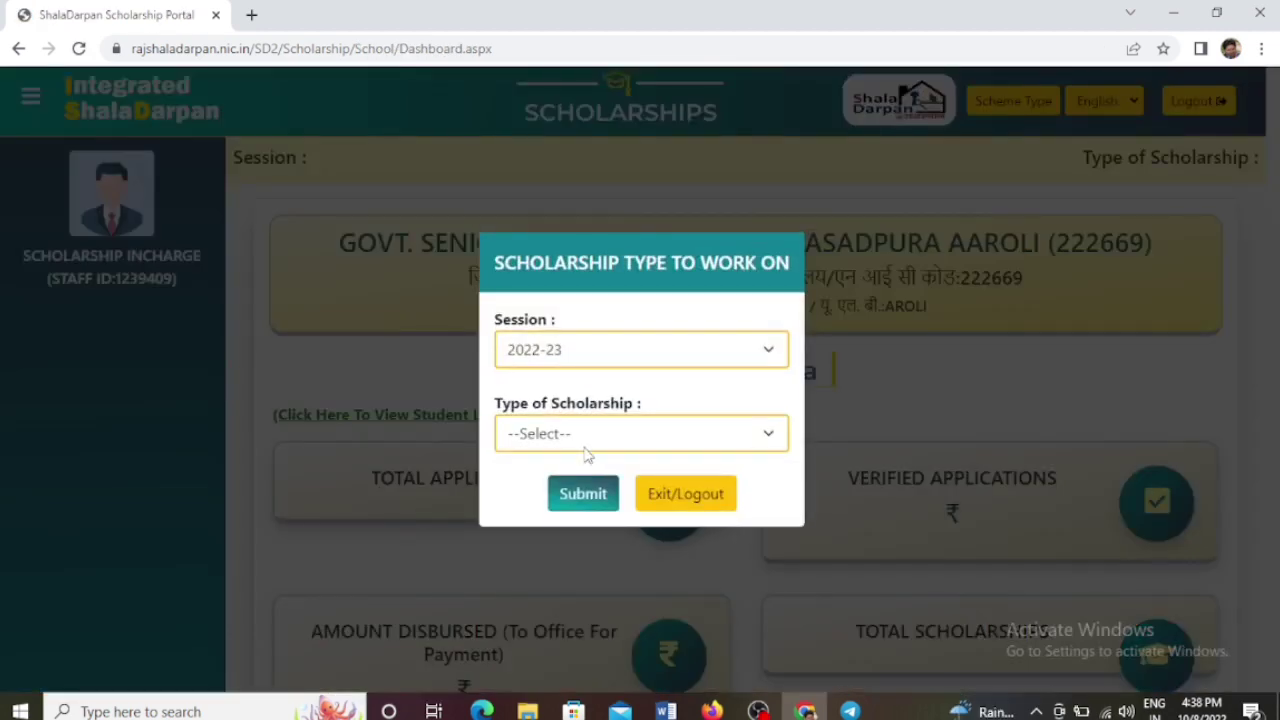
pyautogui.click(586, 448)
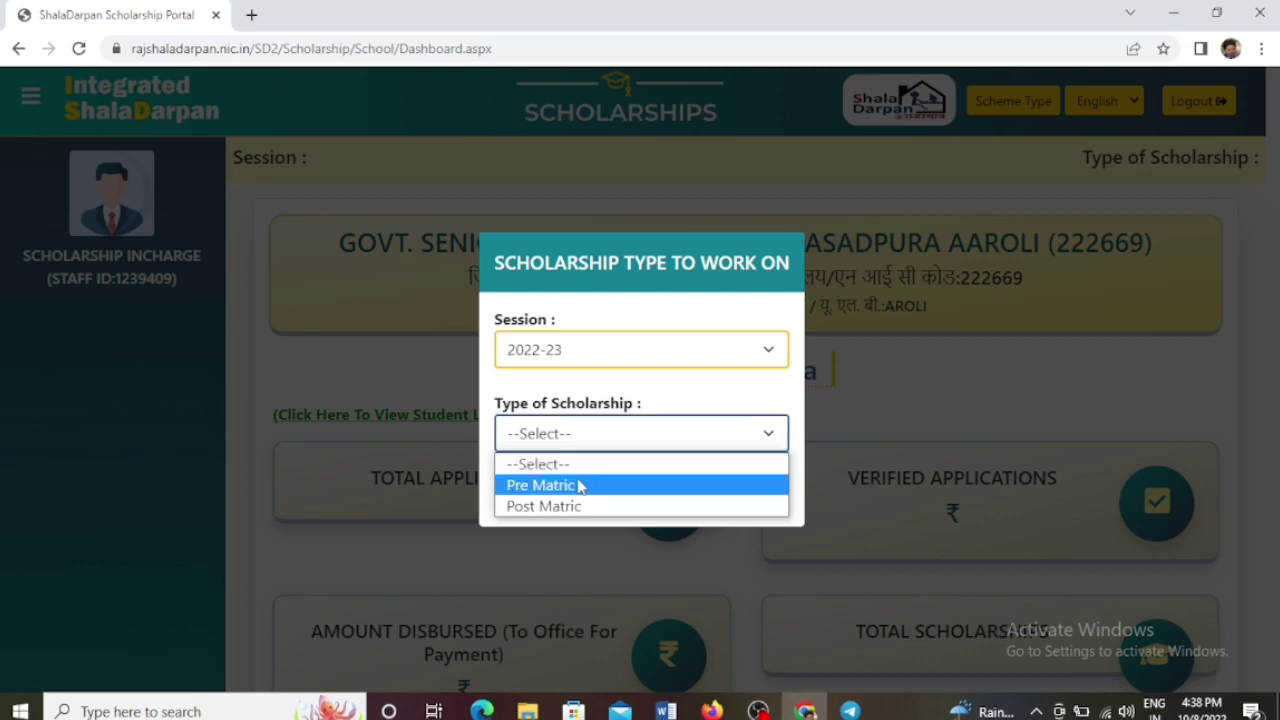
pyautogui.click(580, 487)
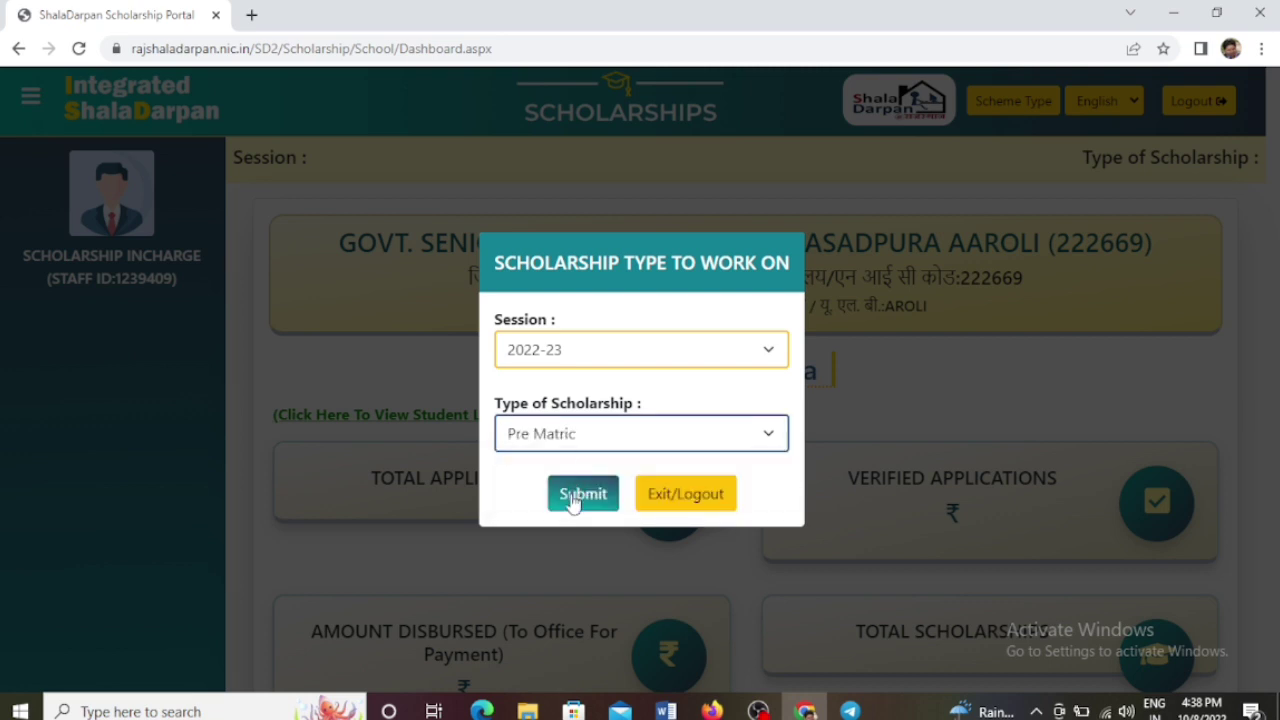
pyautogui.click(583, 494)
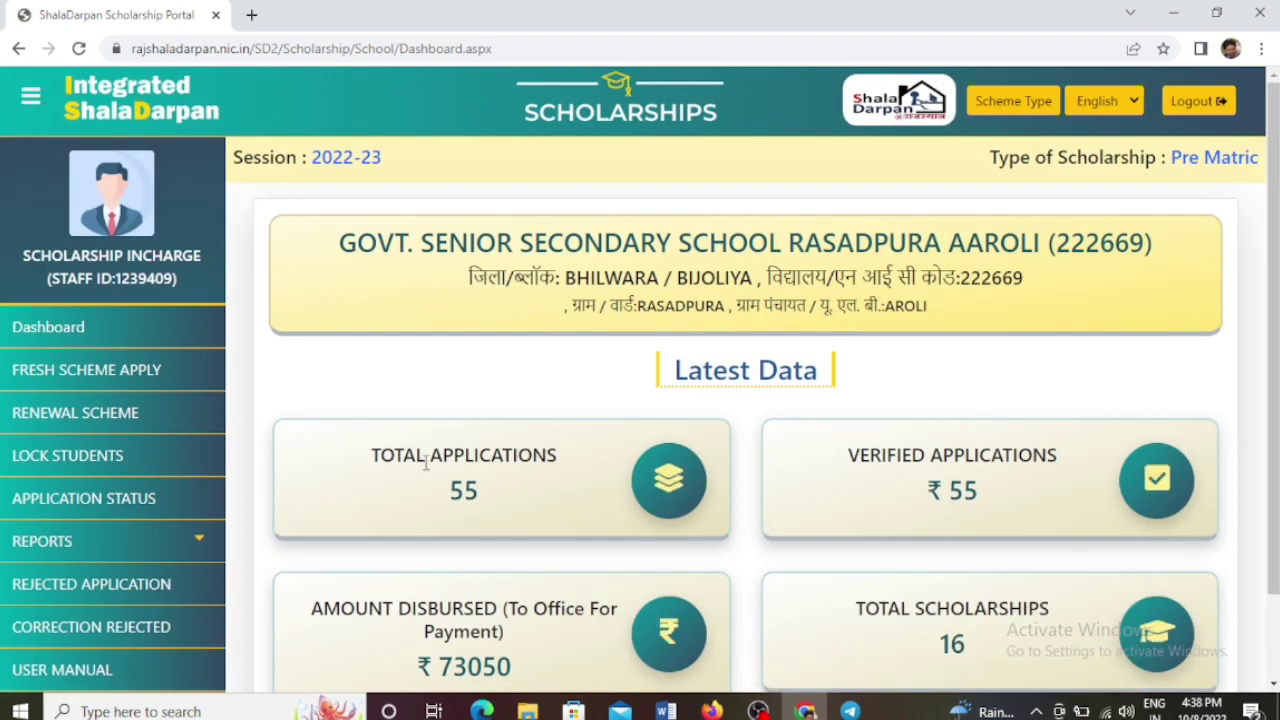
# - Open Fresh Scheme Apply and show the students for Pre Matric Scholarship for SC Students (Class 9 to 10)
pyautogui.click(152, 390)
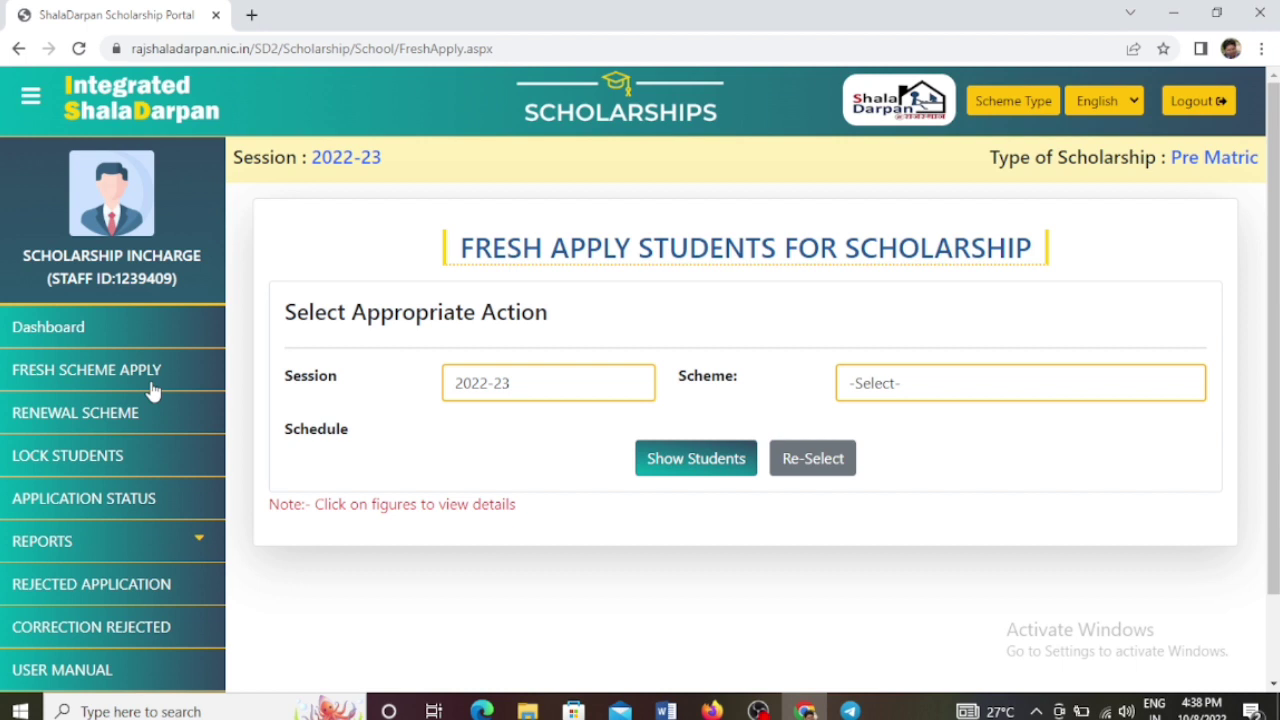
pyautogui.click(904, 391)
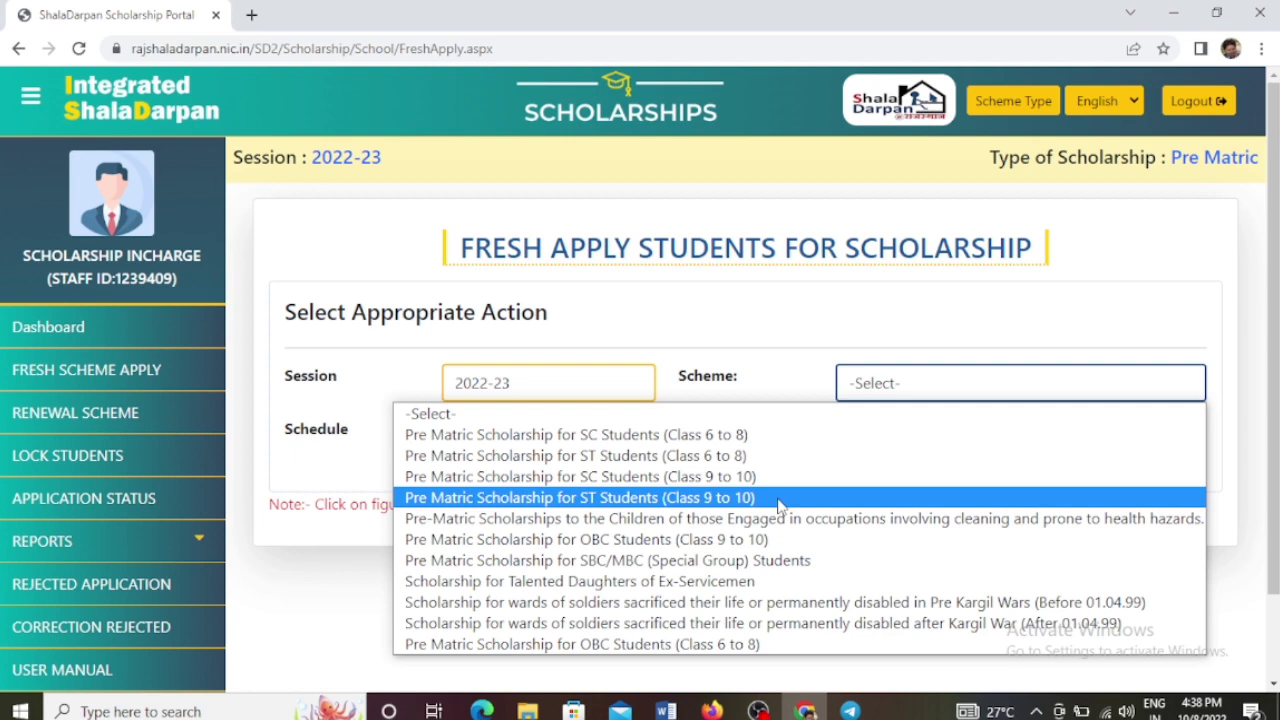
pyautogui.click(690, 478)
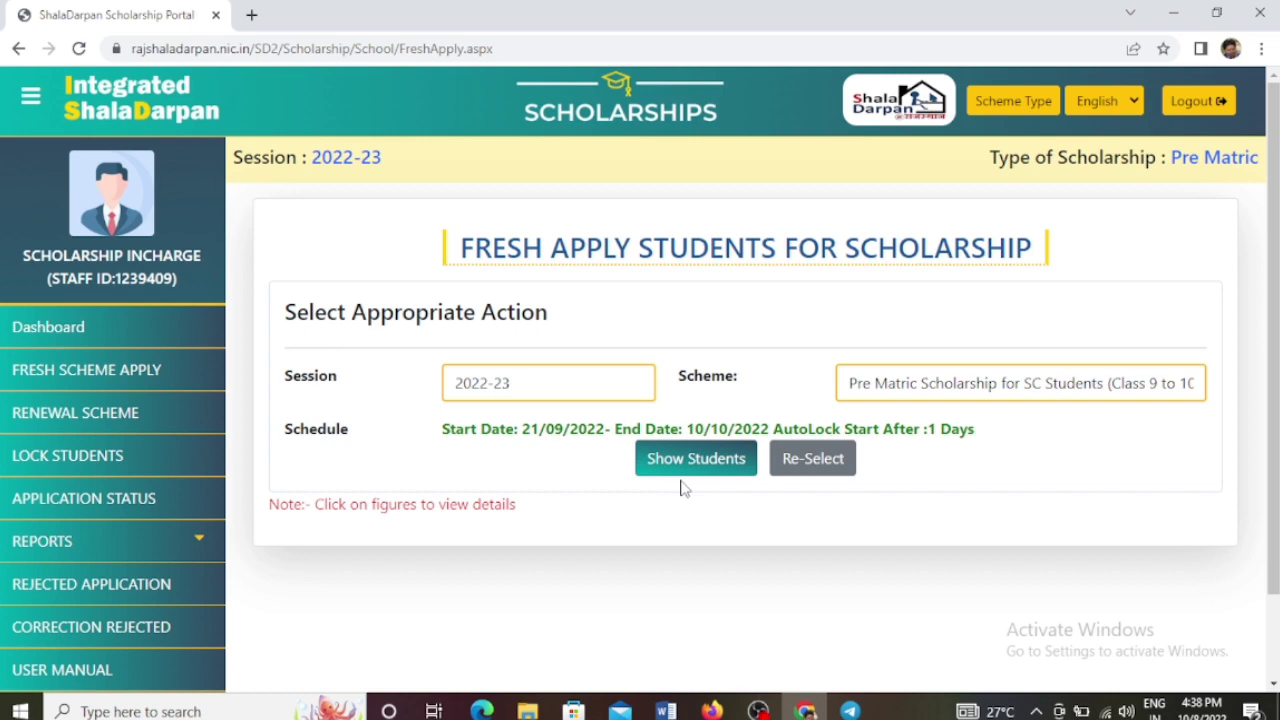
pyautogui.click(682, 476)
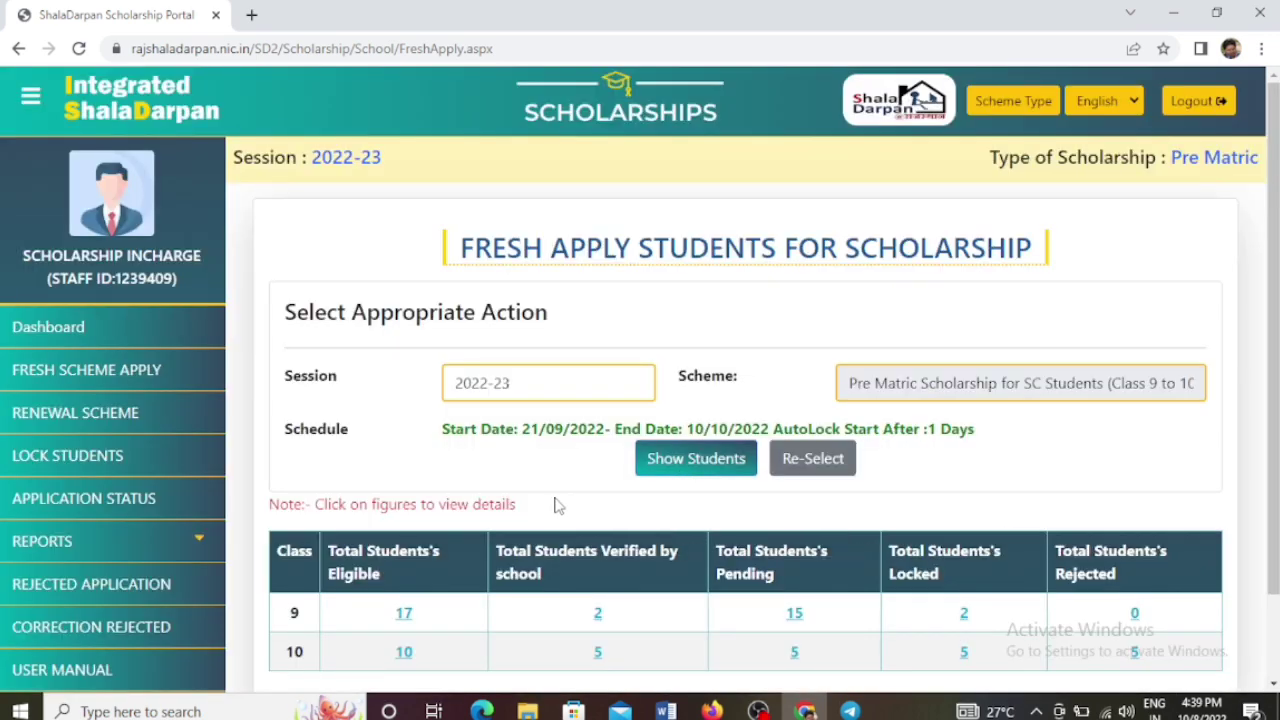
# - List all eligible class 10 students and go through their application statuses
pyautogui.scroll(-1, 557, 505)
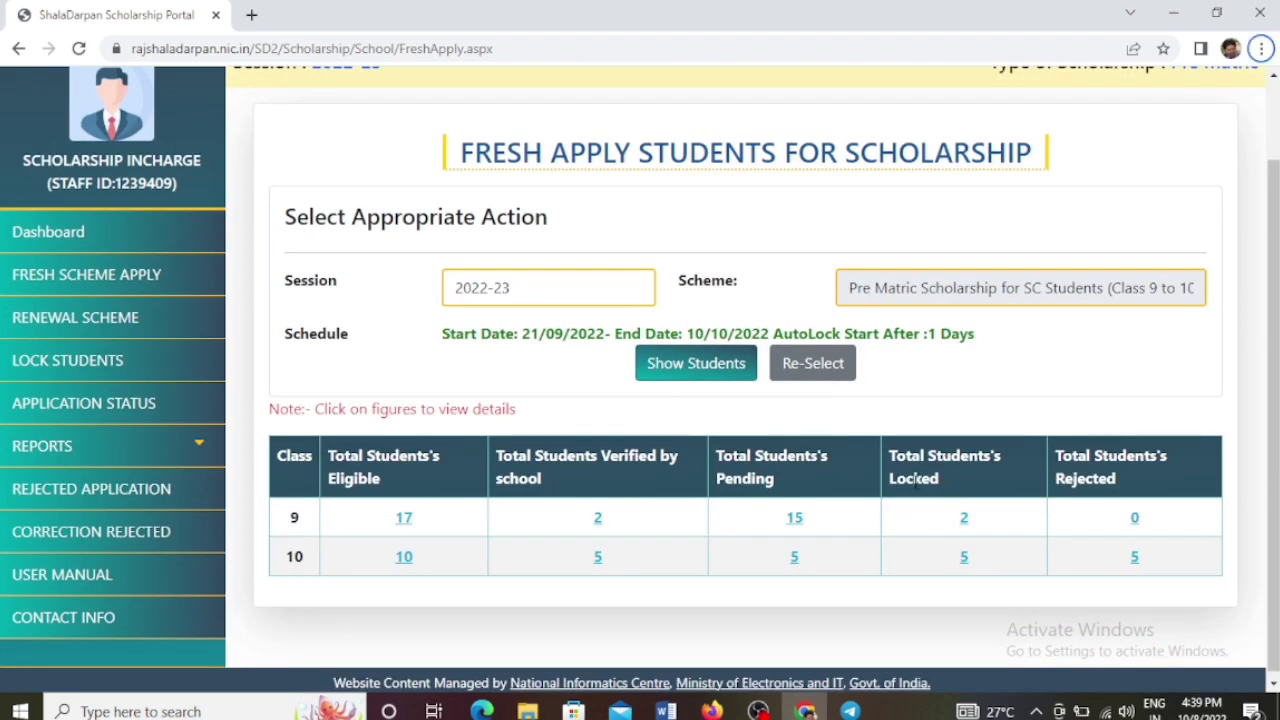
pyautogui.click(404, 558)
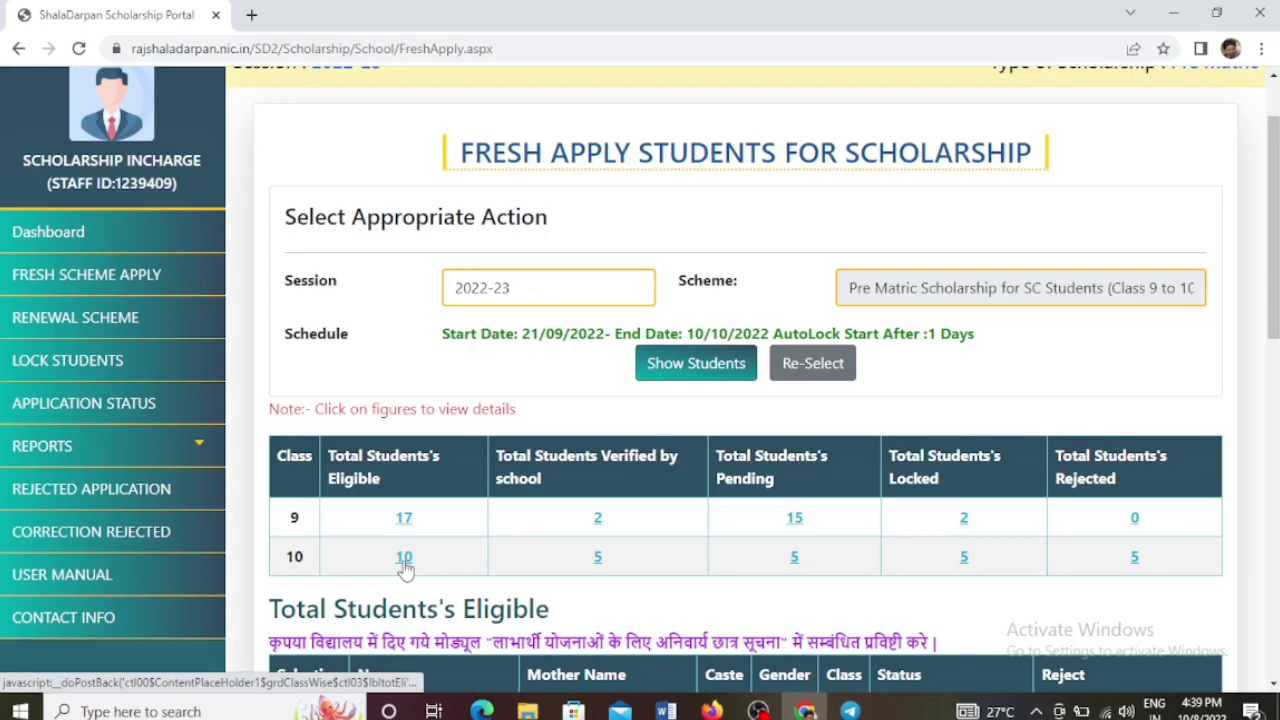
pyautogui.scroll(-2, 404, 568)
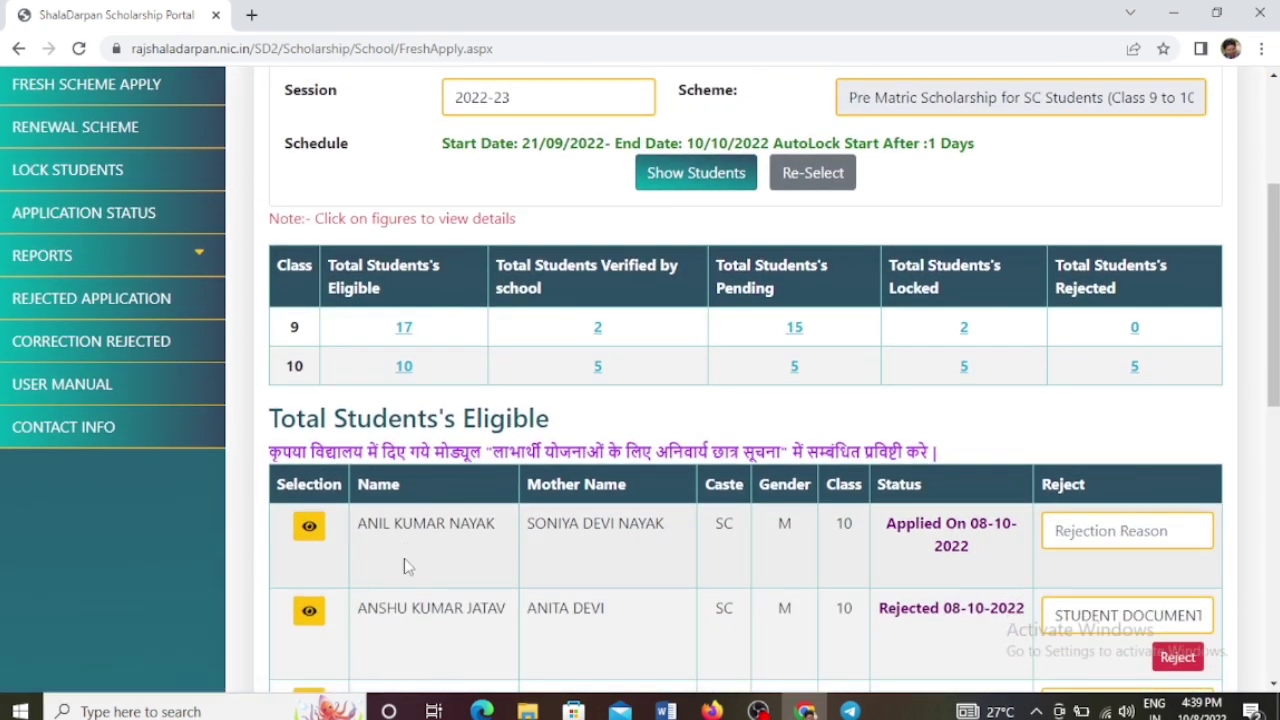
pyautogui.scroll(-2, 405, 566)
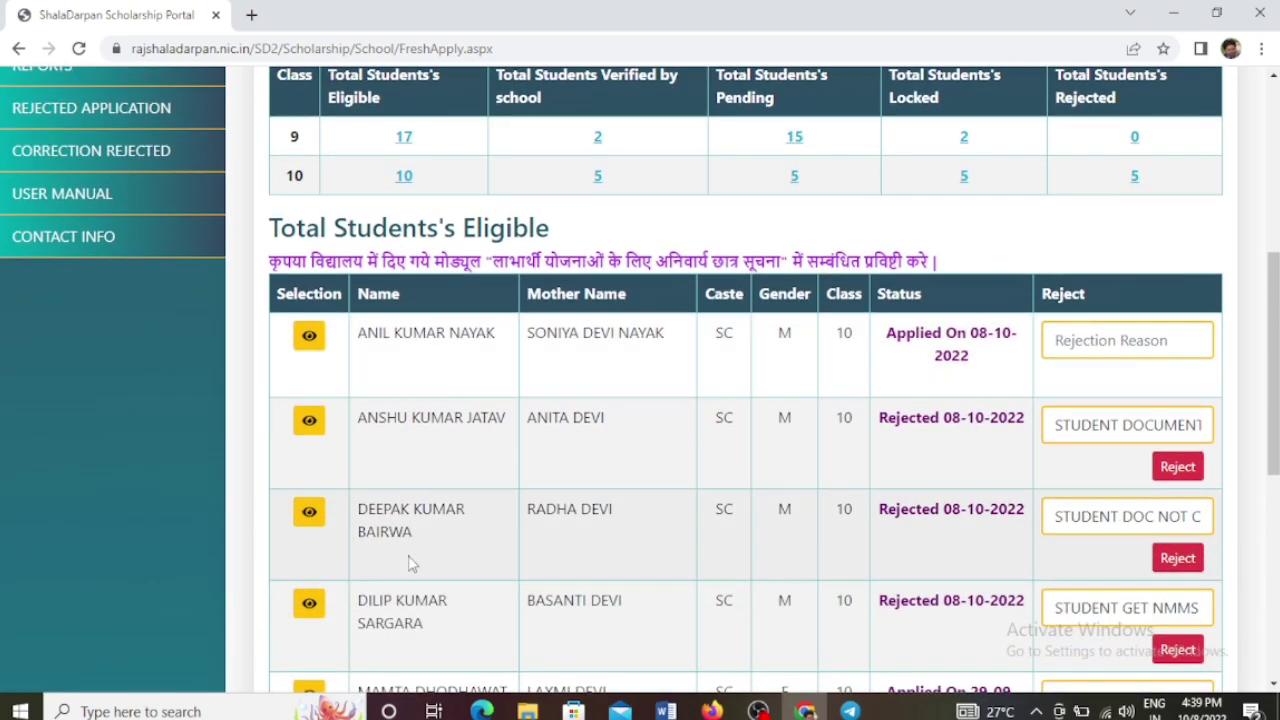
pyautogui.scroll(-1, 408, 563)
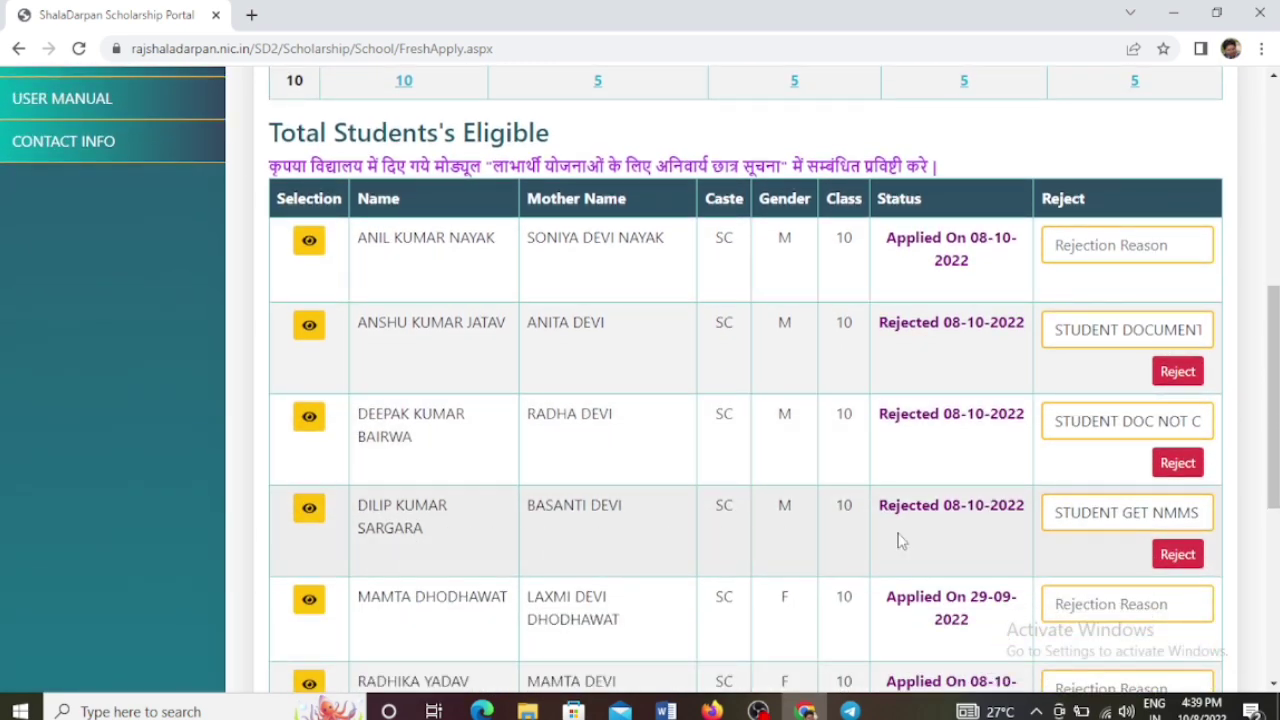
# - Examine the name and application status of the student whose rejection reason mentions NMMS
pyautogui.moveTo(887, 508); pyautogui.dragTo(1028, 508)
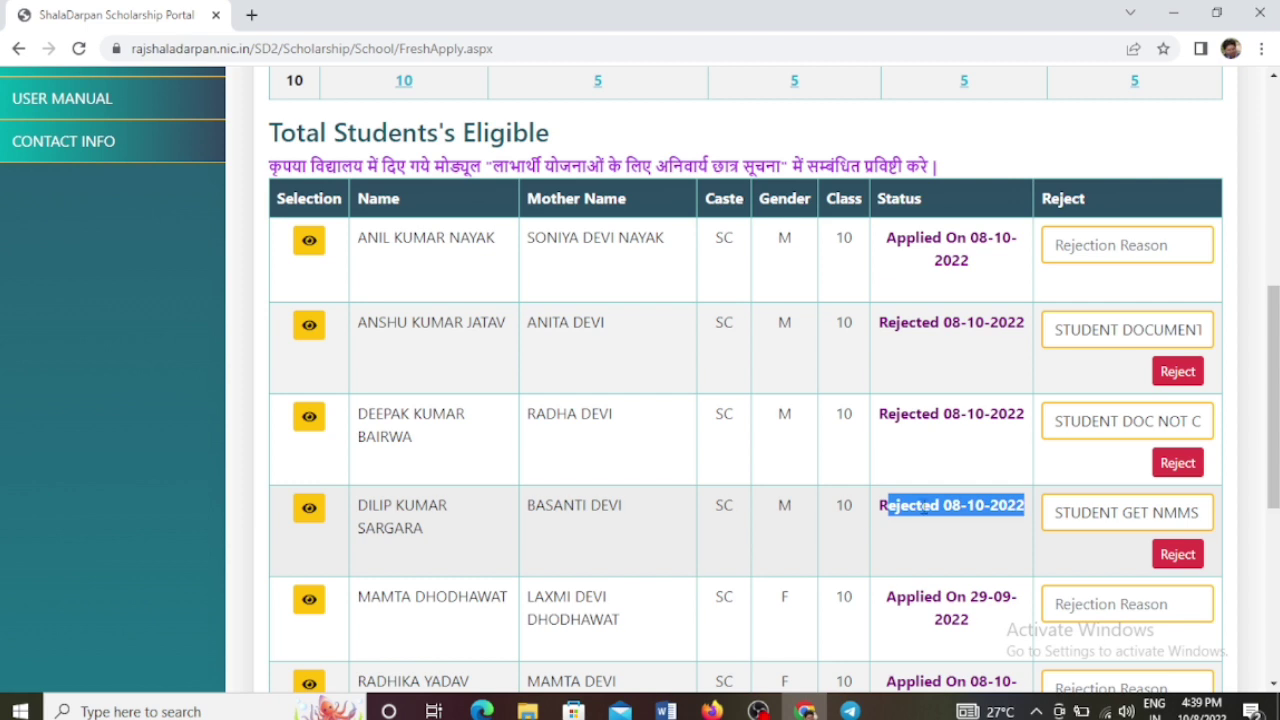
pyautogui.click(873, 507)
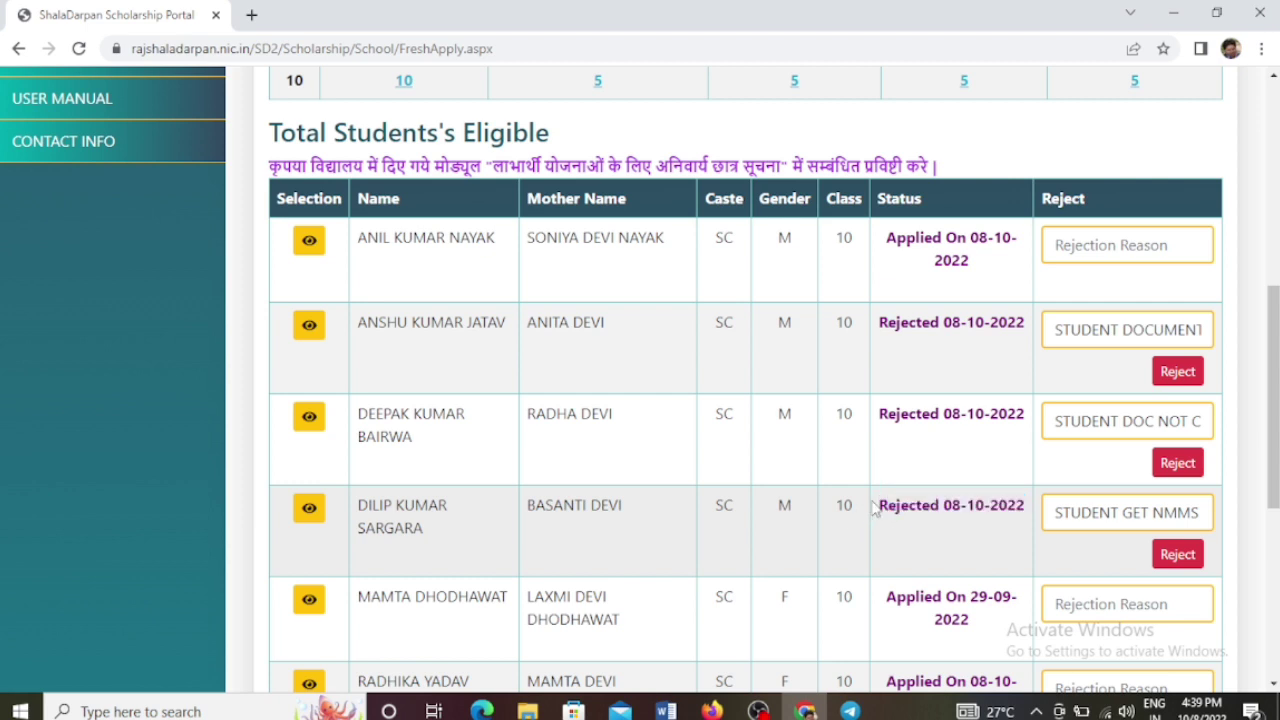
pyautogui.moveTo(877, 508); pyautogui.dragTo(1026, 510)
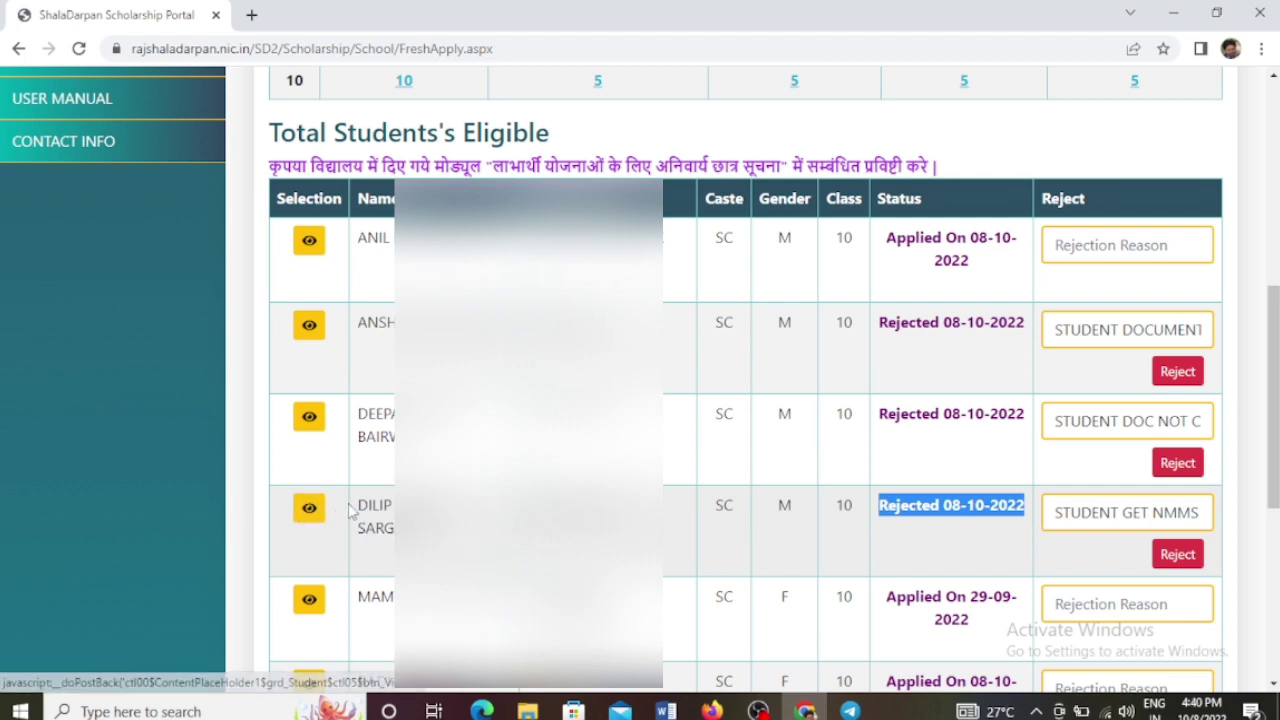
pyautogui.moveTo(358, 505); pyautogui.dragTo(440, 530)
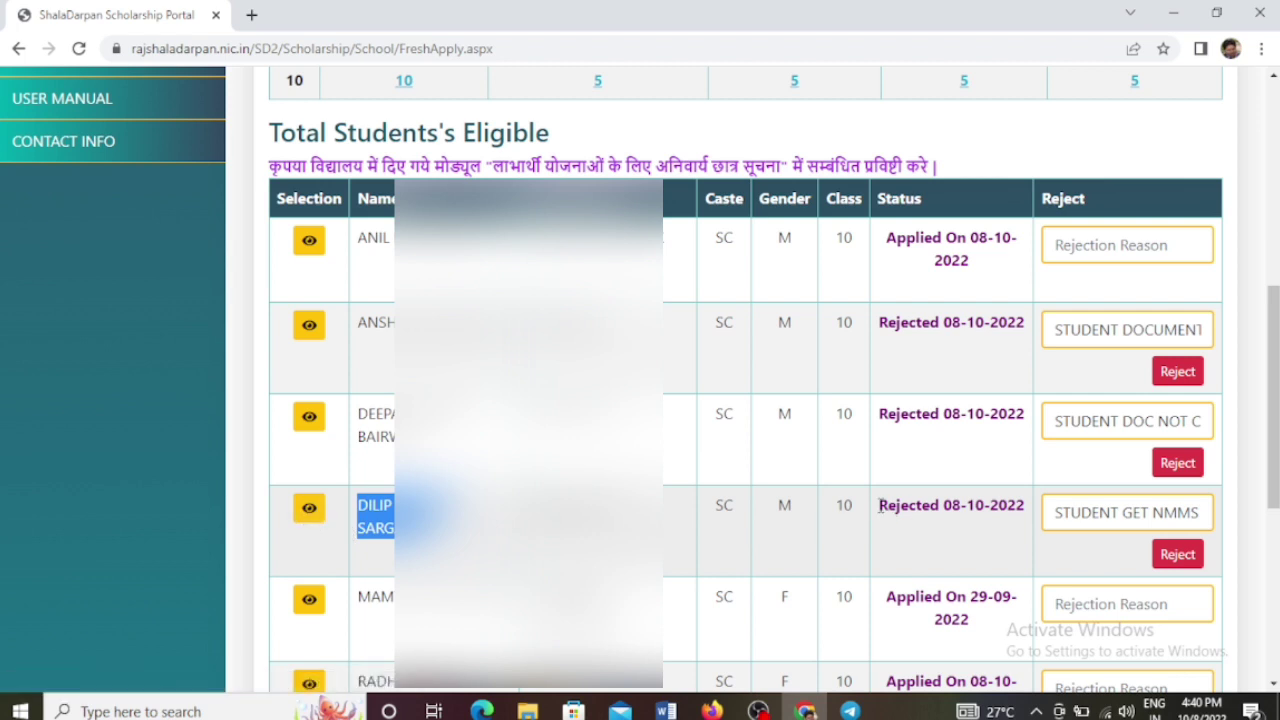
pyautogui.moveTo(879, 505); pyautogui.dragTo(1030, 506)
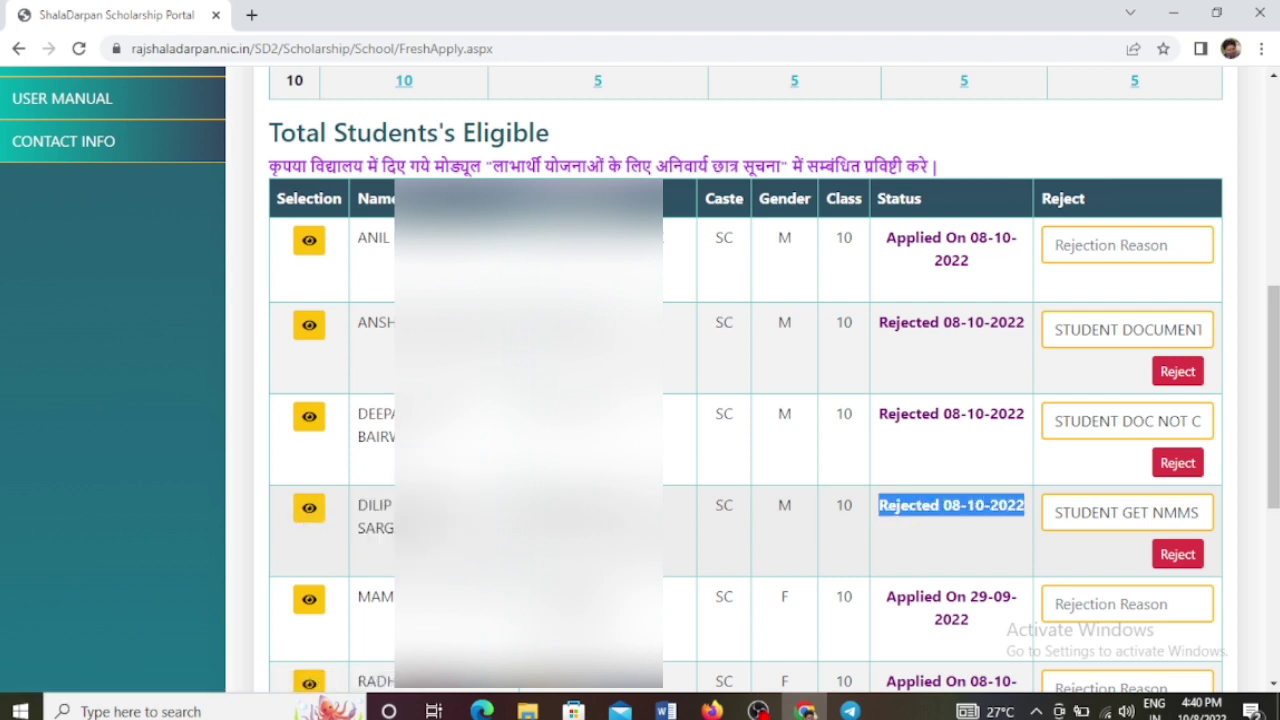
# - Open the application details of the student rejected for NMMS and review the mandatory information and application status
pyautogui.click(308, 510)
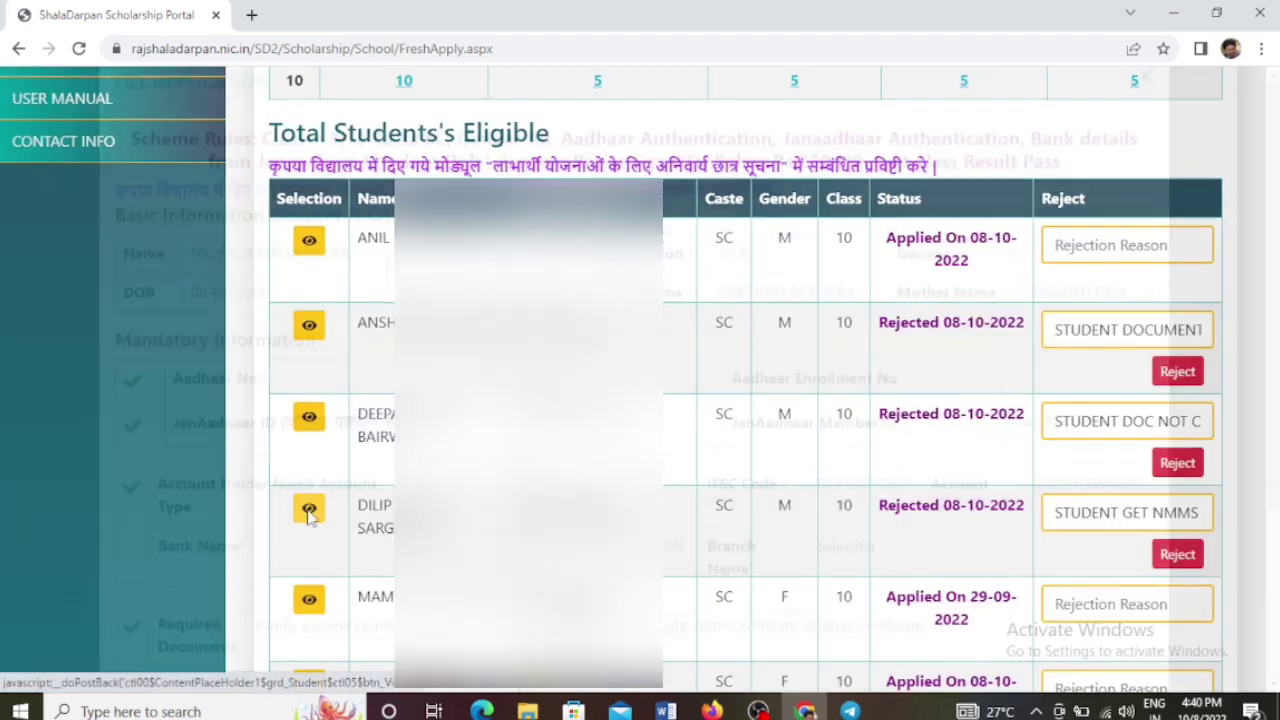
pyautogui.scroll(-1, 371, 486)
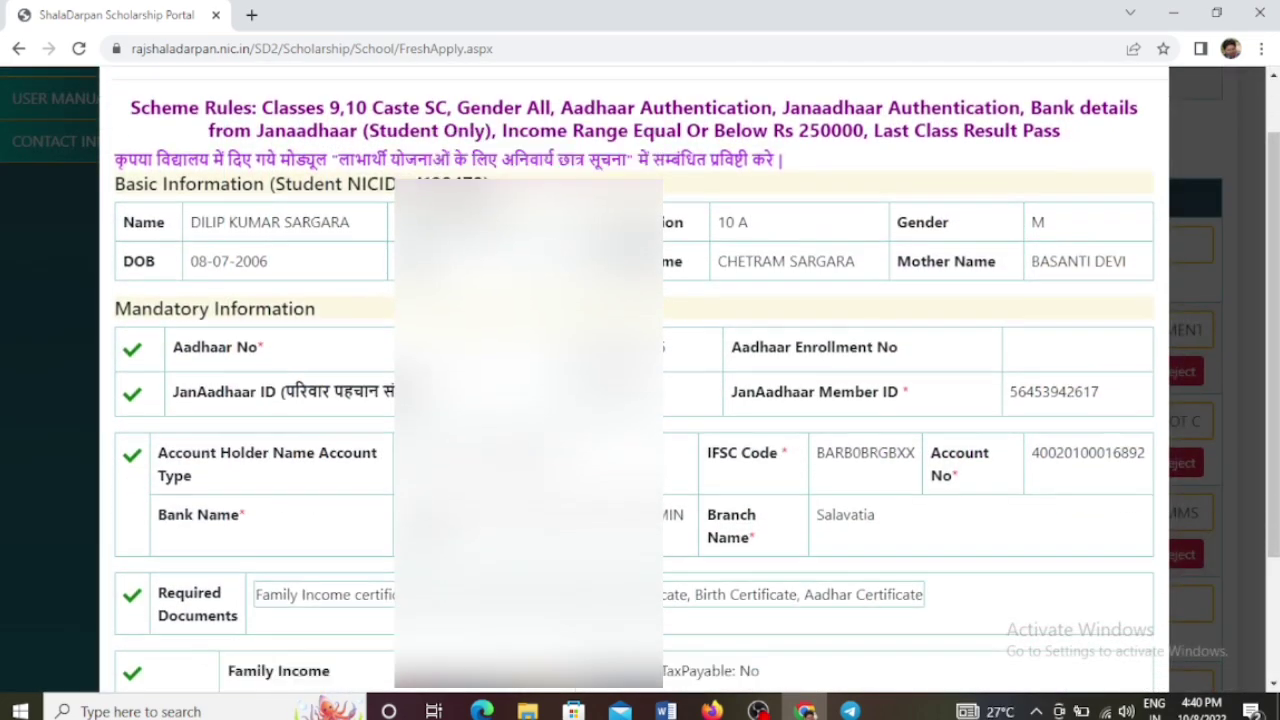
pyautogui.scroll(-2, 634, 380)
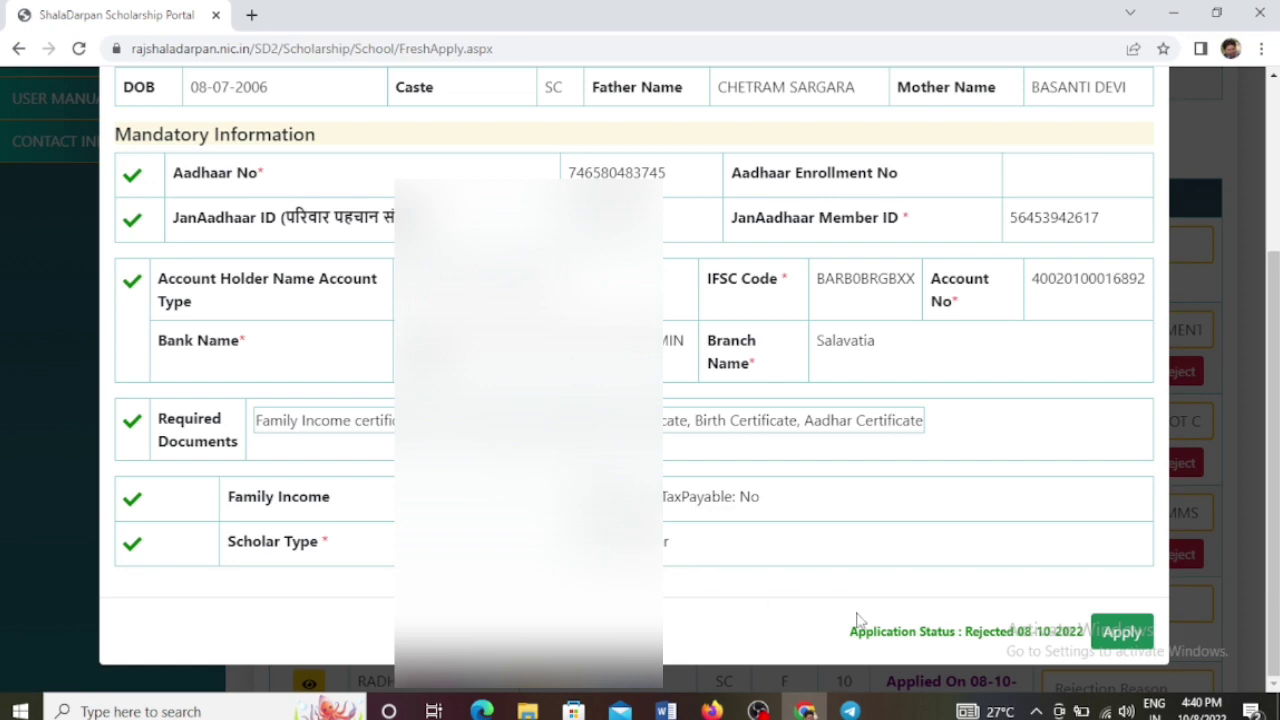
pyautogui.scroll(1, 838, 536)
pyautogui.scroll(-1, 838, 536)
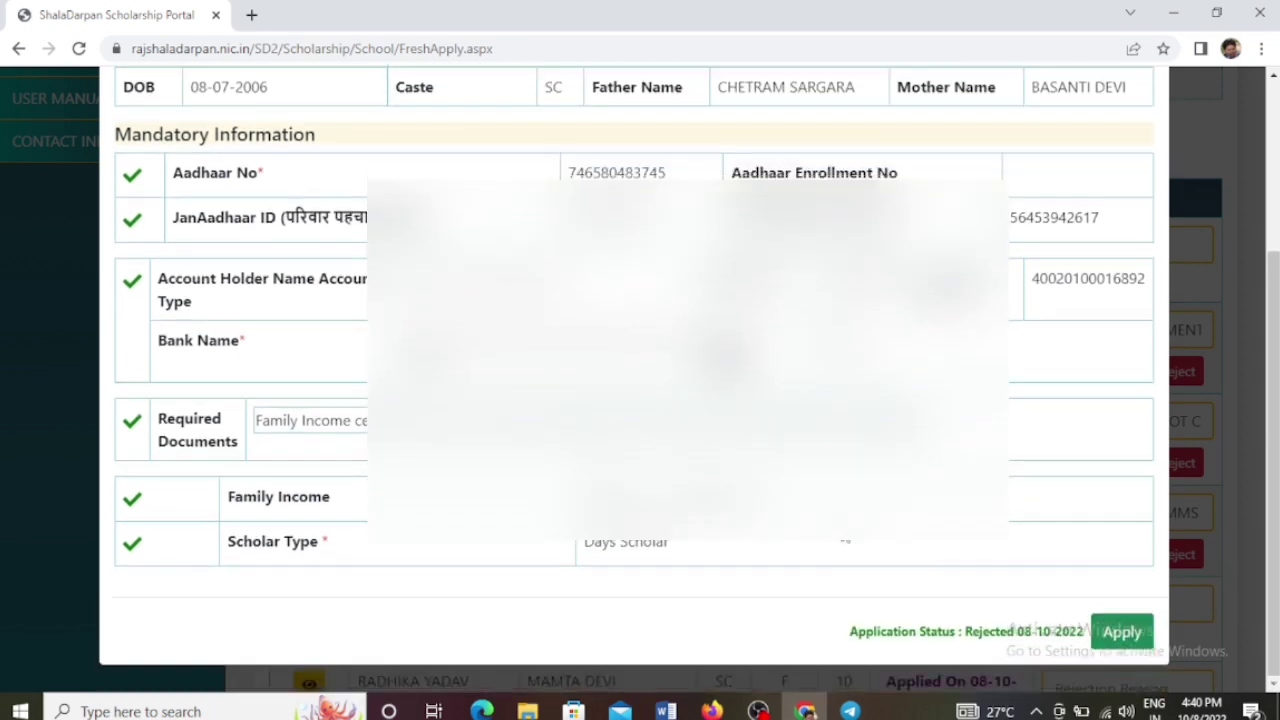
pyautogui.moveTo(964, 631); pyautogui.dragTo(1087, 650)
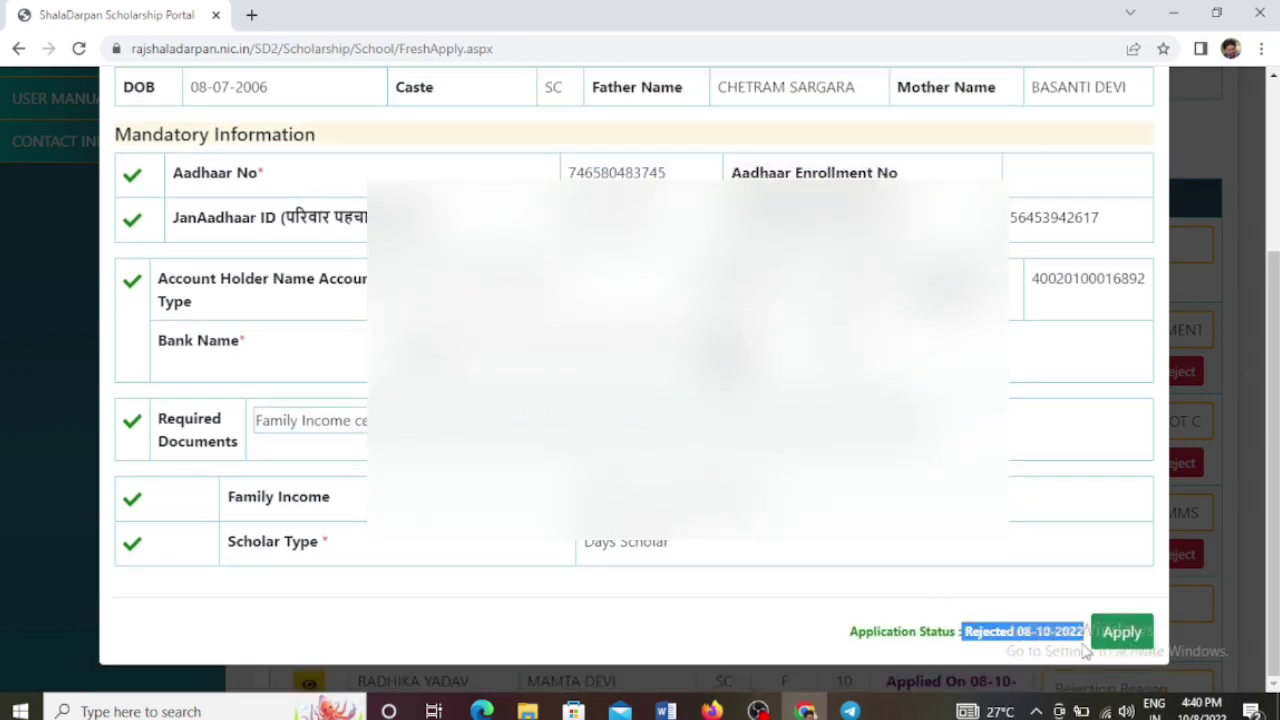
# - Apply the rejected student for the scholarship again and dismiss the resulting message
pyautogui.click(1137, 640)
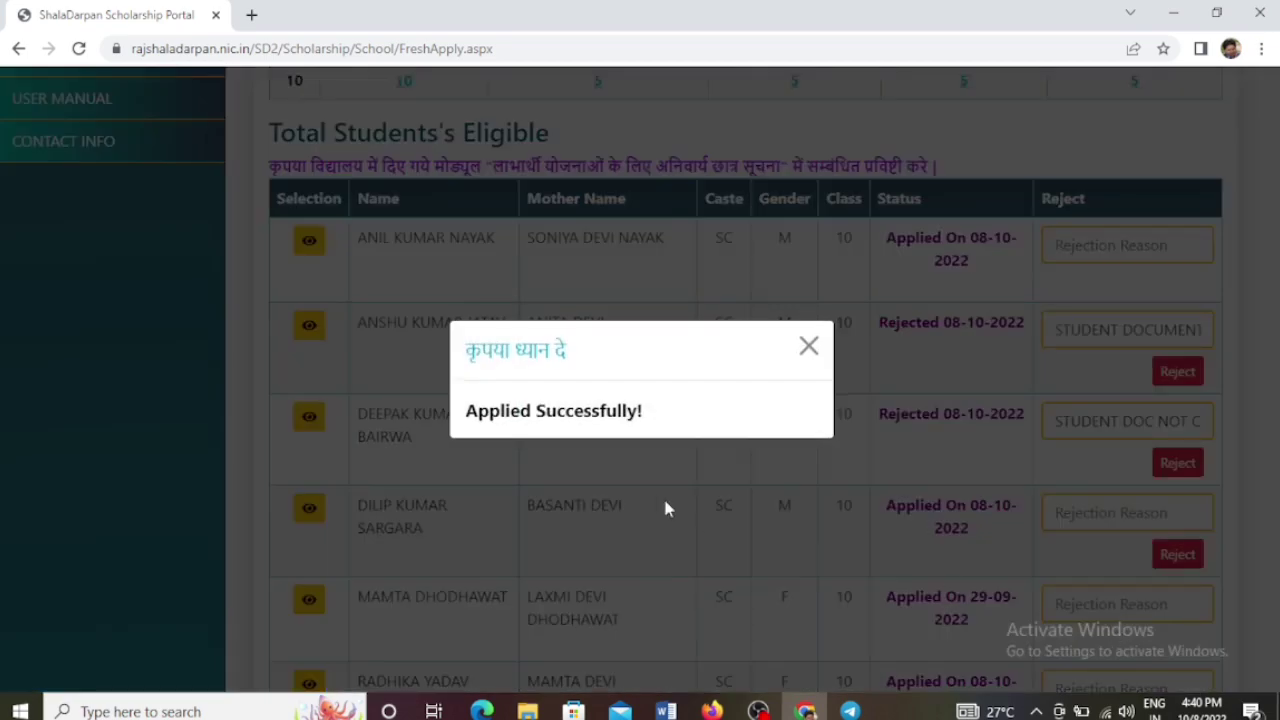
pyautogui.moveTo(467, 413); pyautogui.dragTo(636, 412)
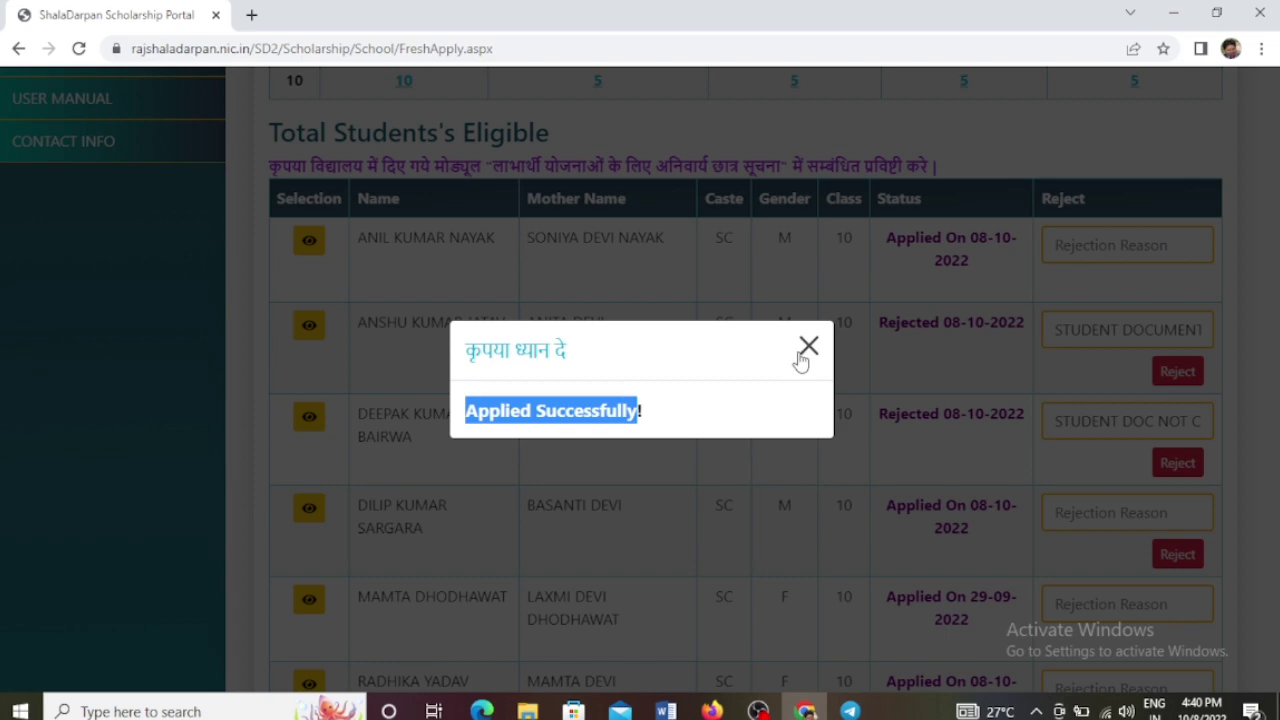
pyautogui.click(807, 348)
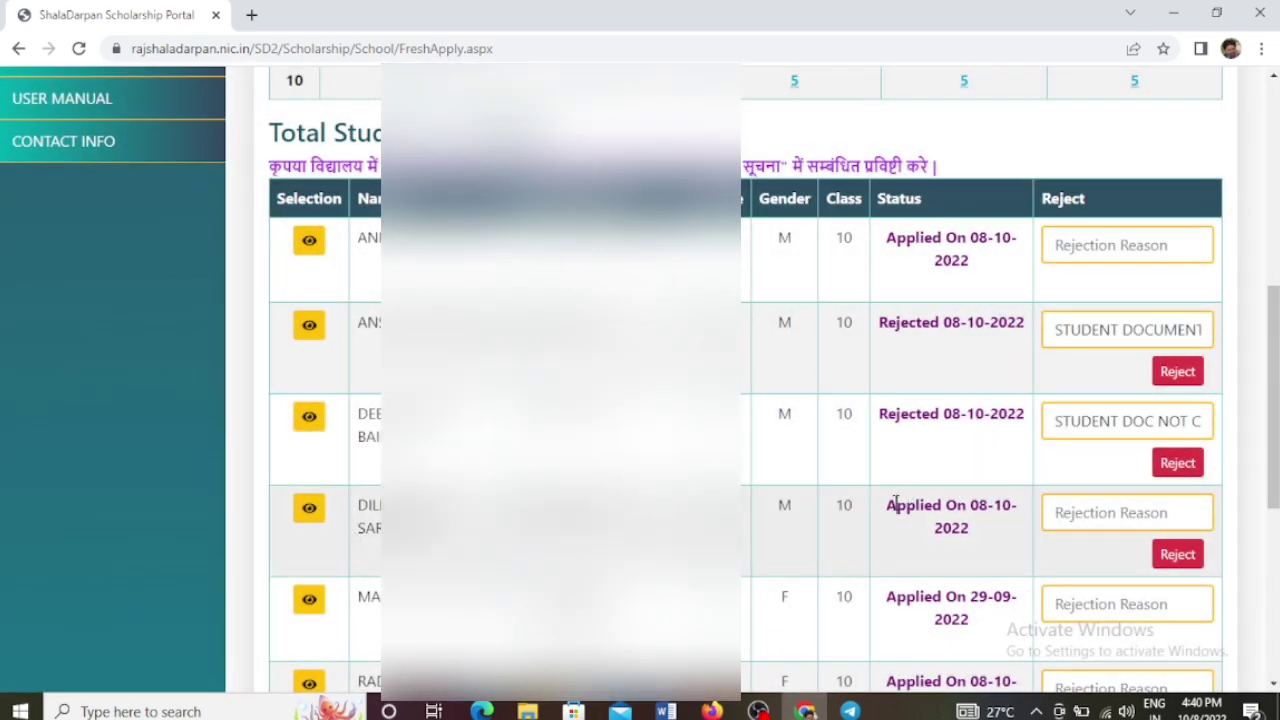
# - Check the reapplied student's status and rejection reason in the list of eligible students
pyautogui.moveTo(894, 503); pyautogui.dragTo(1006, 523)
pyautogui.click(1068, 514)
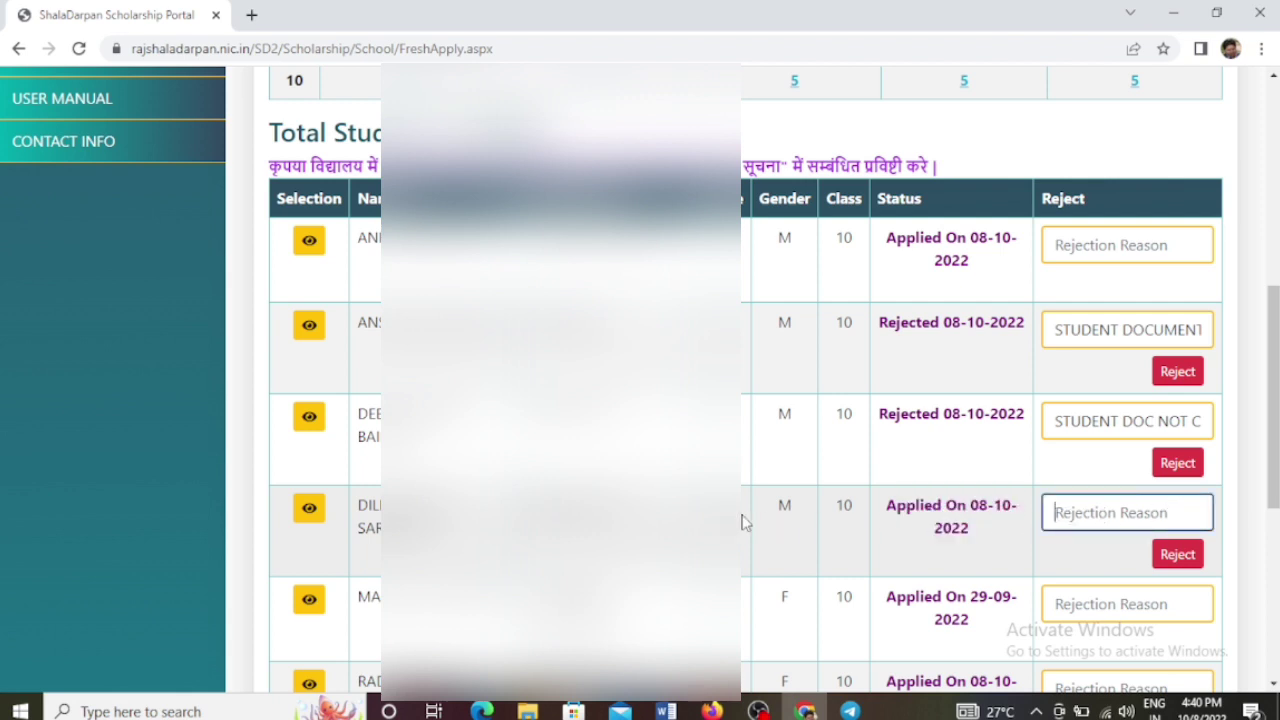
pyautogui.moveTo(884, 503); pyautogui.dragTo(980, 543)
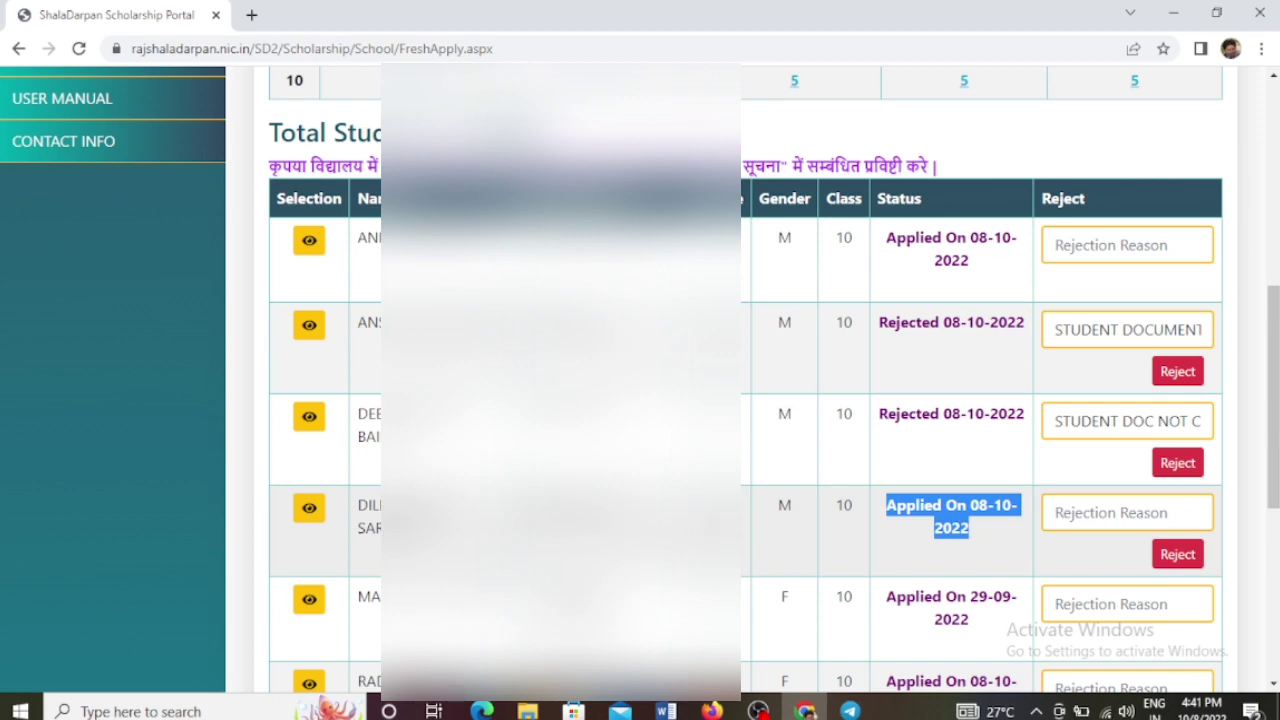
# - Open the Lock Students page for the Pre Matric scholarships
pyautogui.scroll(4, 374, 500)
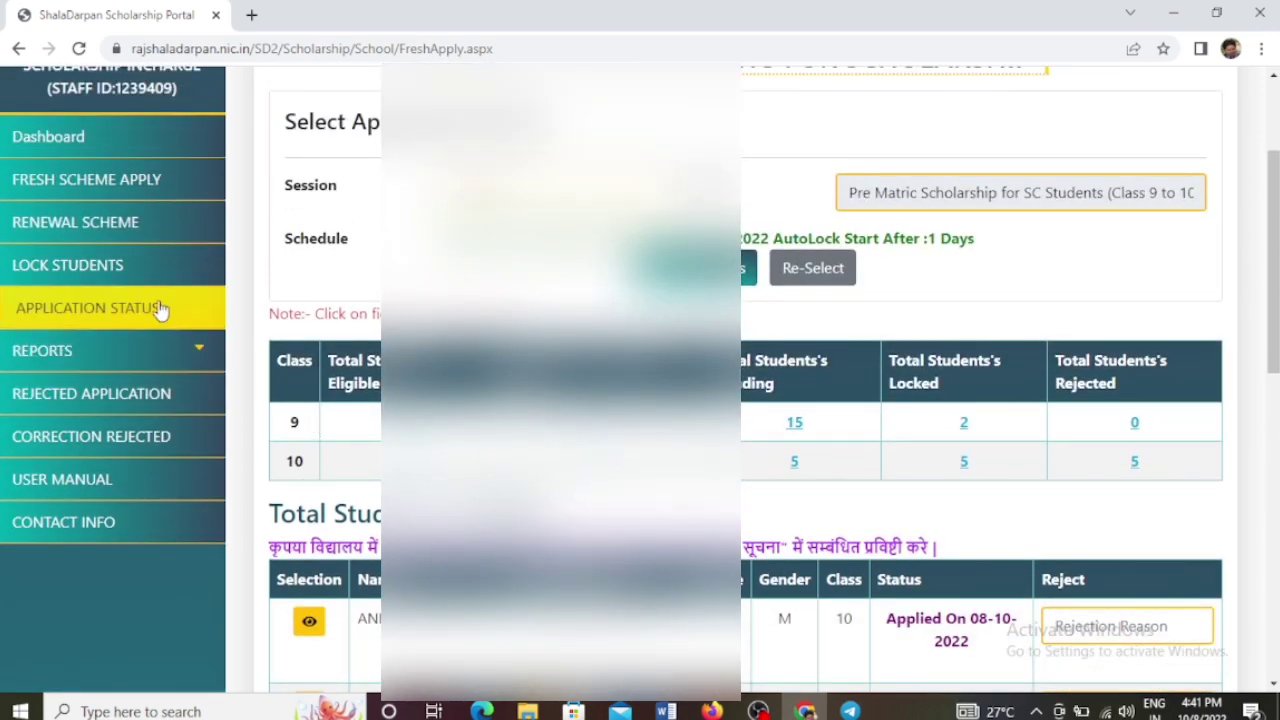
pyautogui.click(142, 283)
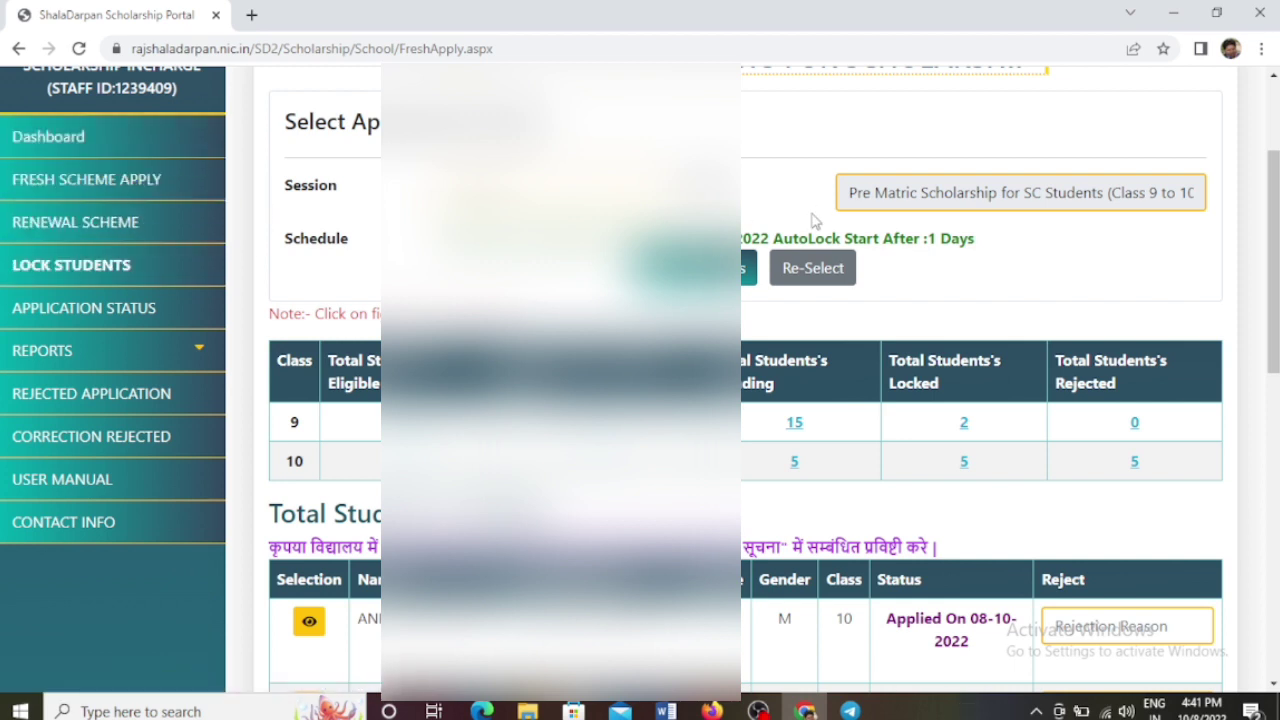
pyautogui.scroll(1, 751, 180)
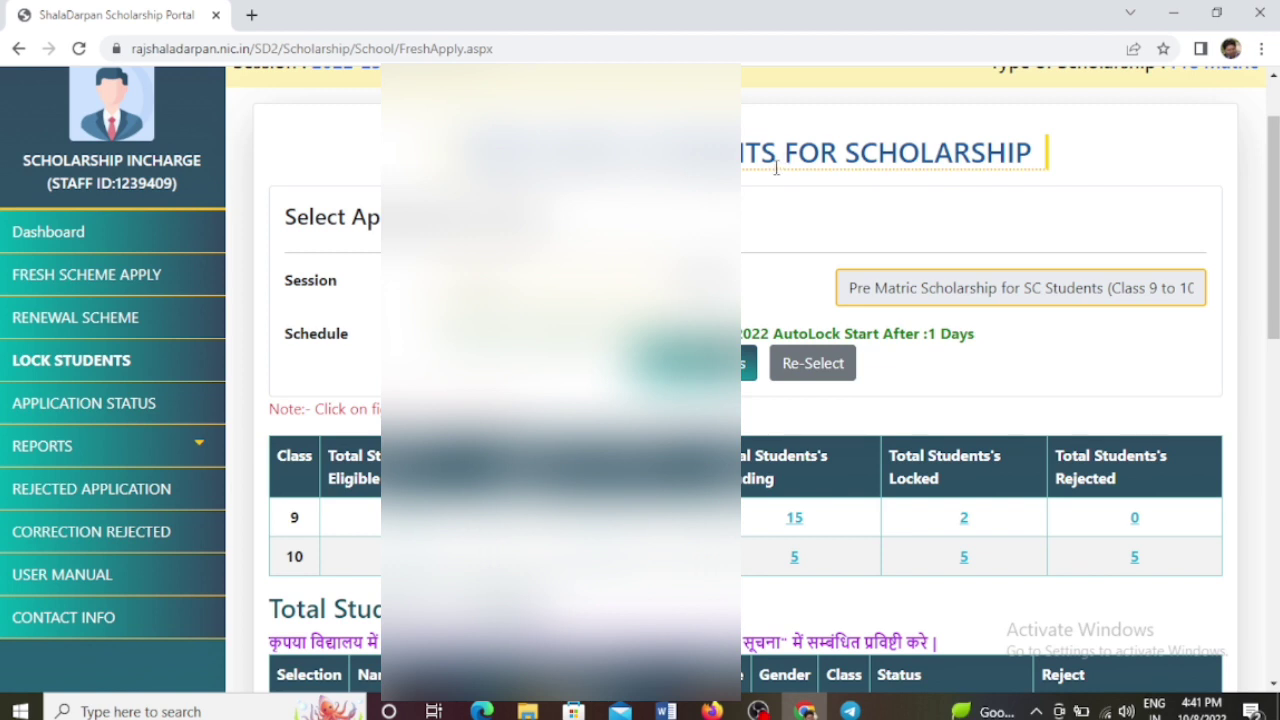
pyautogui.click(95, 362)
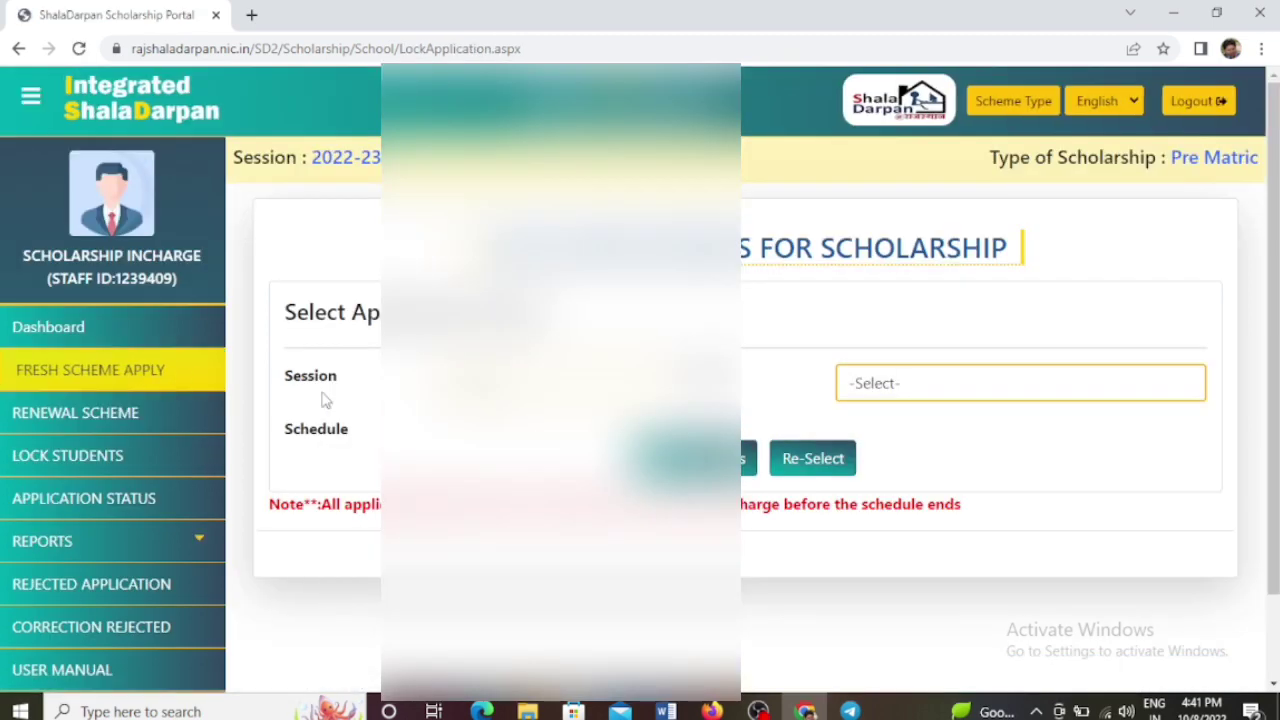
# - Show the students awaiting lock under the Pre Matric Scholarship for SC Students (Class 9 to 10) scheme
pyautogui.click(890, 383)
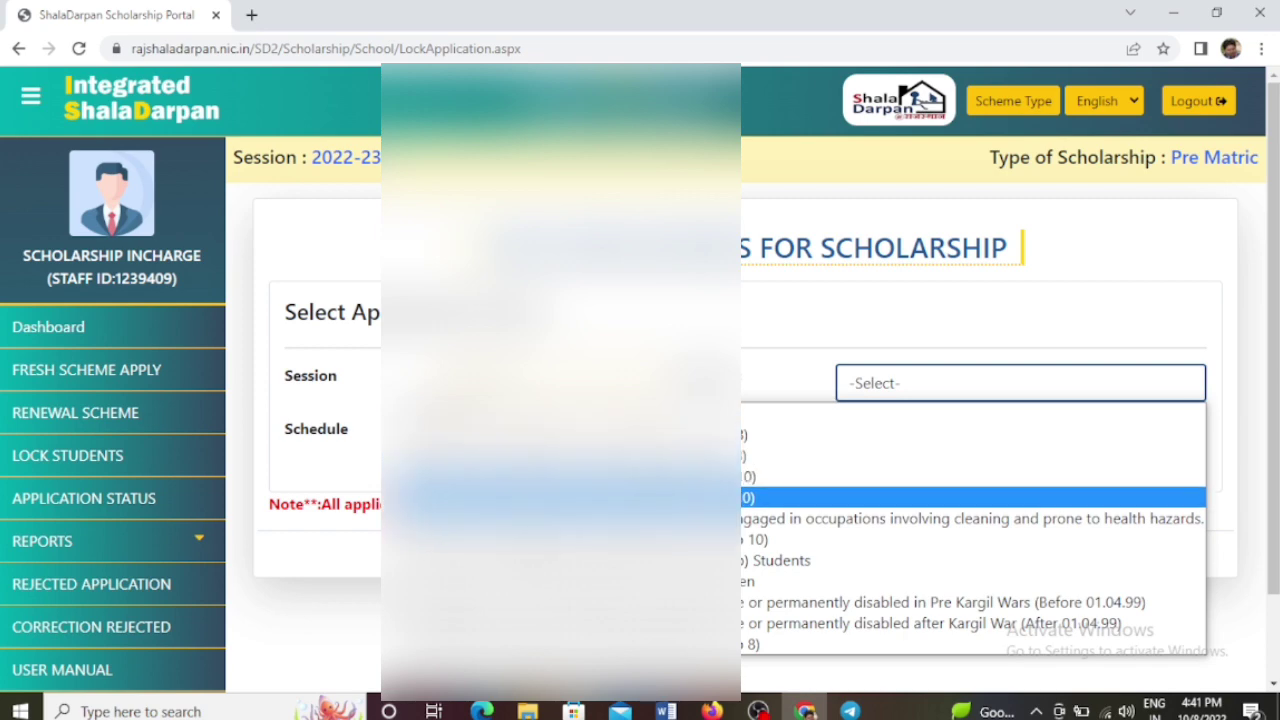
pyautogui.click(800, 476)
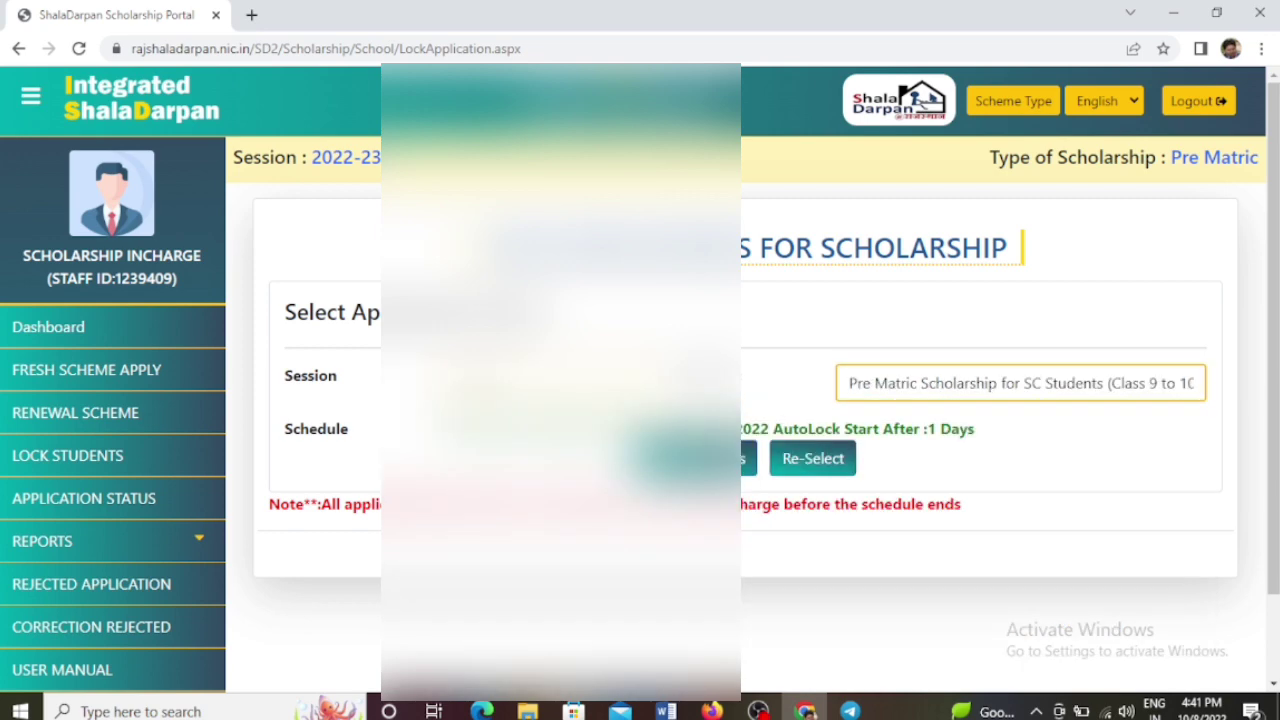
pyautogui.click(748, 458)
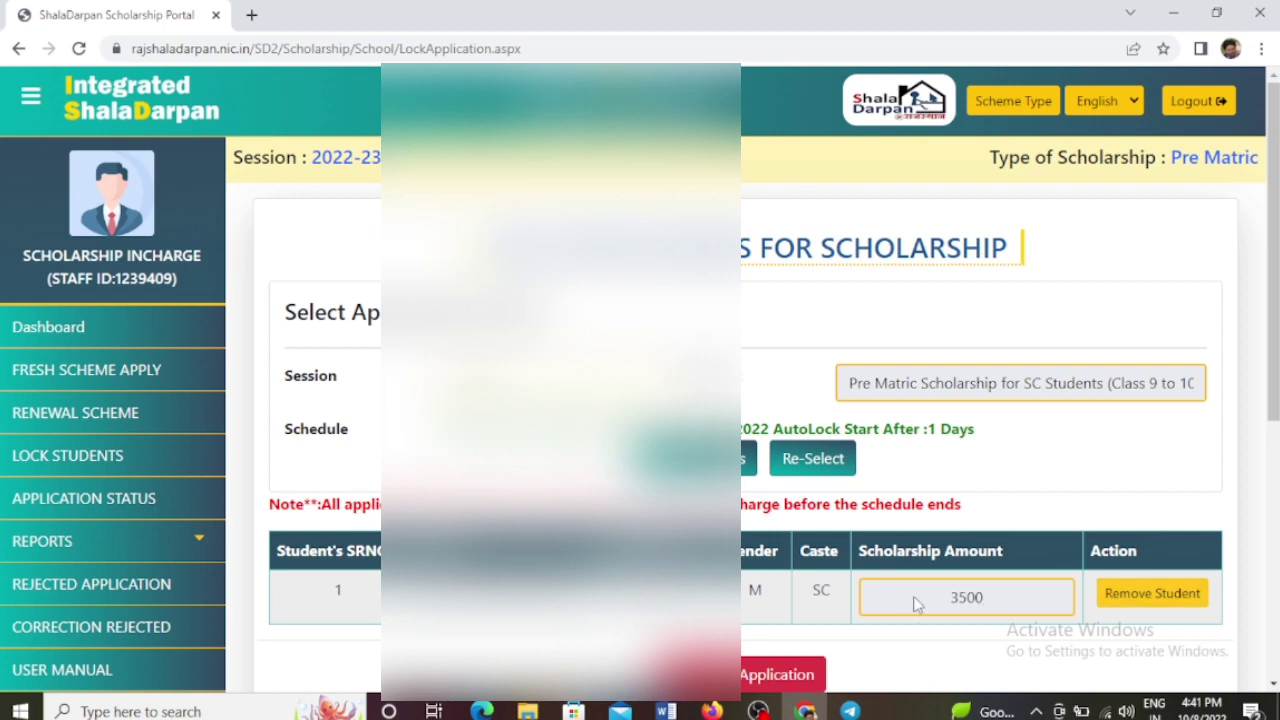
# - Try to final-lock the listed application by choosing a mobile number and requesting an OTP, and close the OTP prompt without submitting a code
pyautogui.scroll(-1, 700, 590)
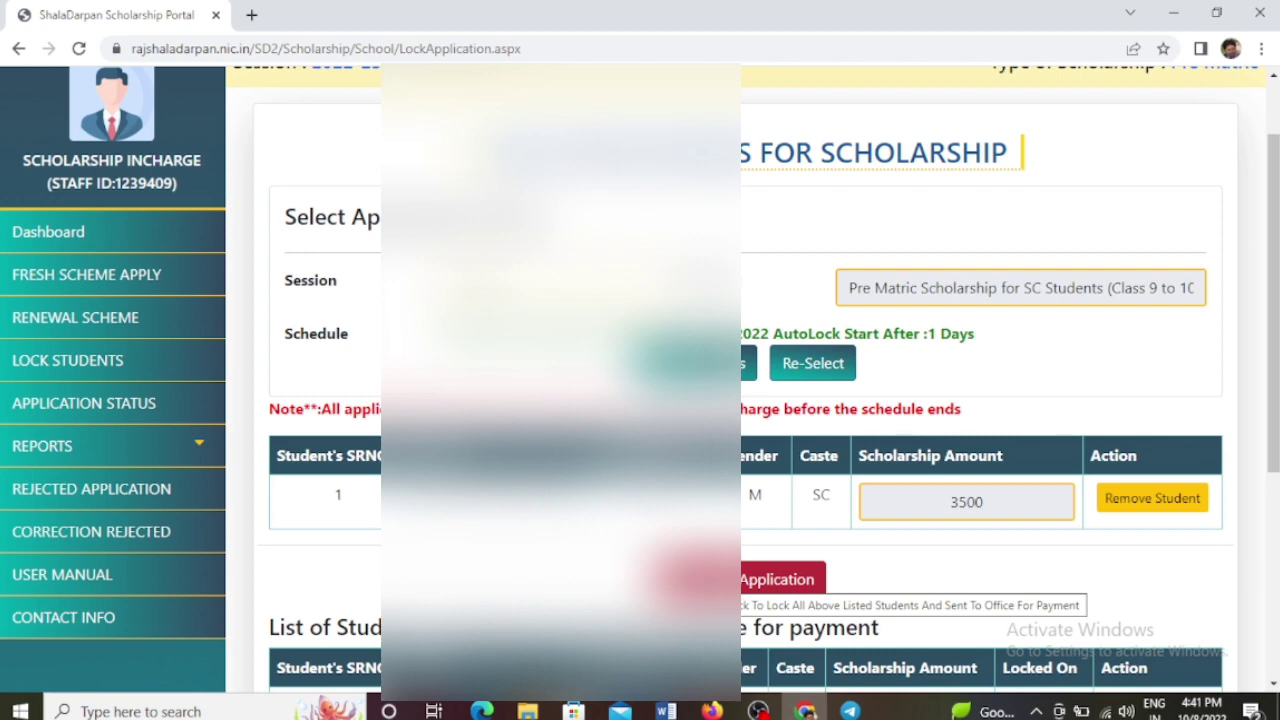
pyautogui.click(770, 579)
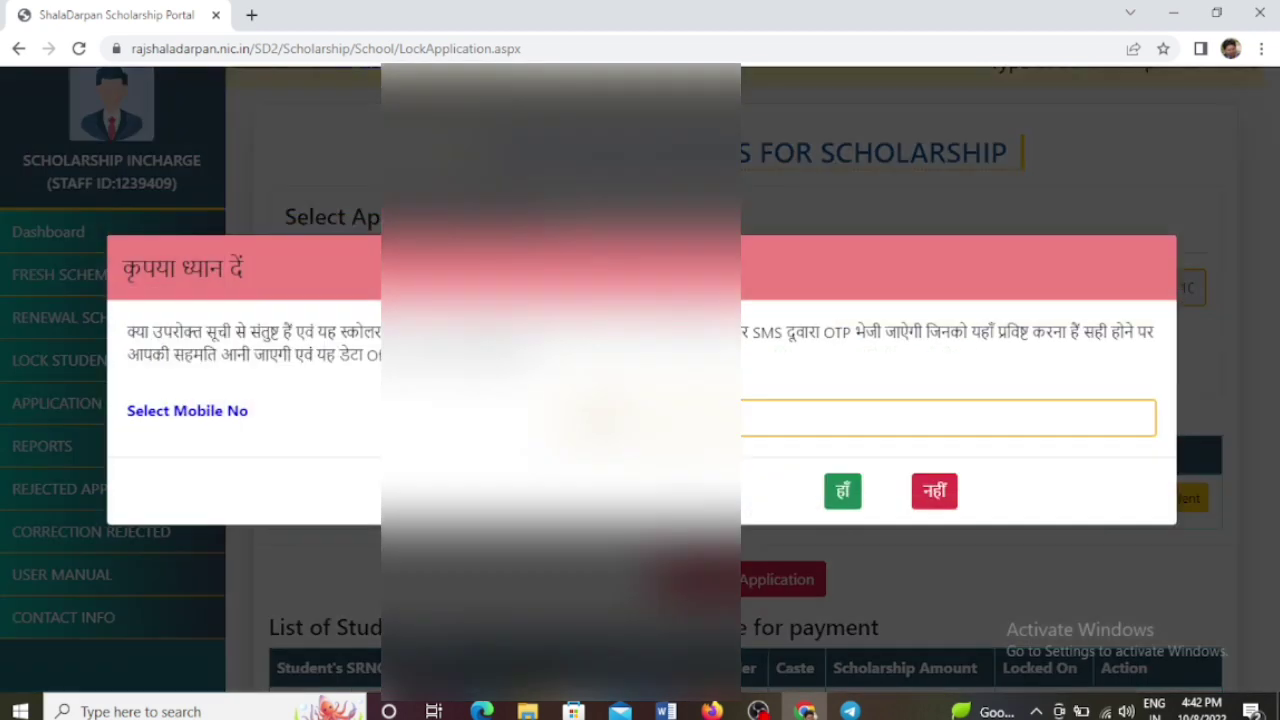
pyautogui.click(760, 418)
pyautogui.click(780, 489)
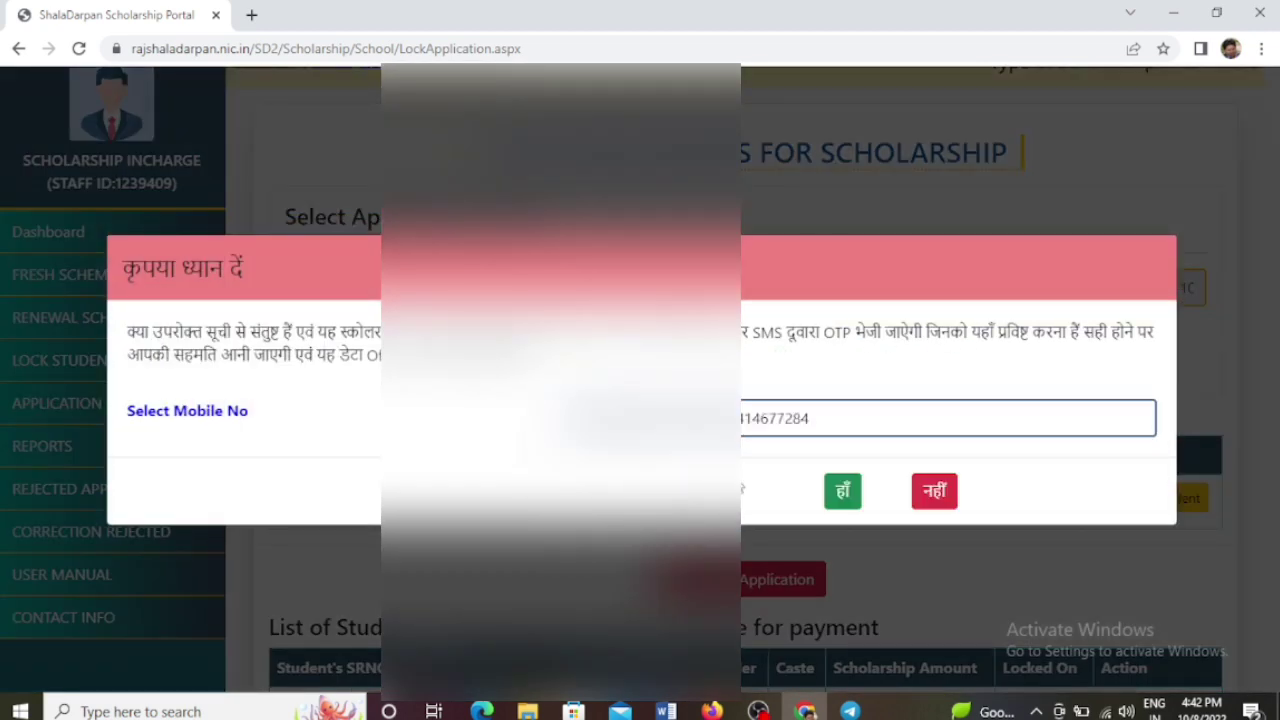
pyautogui.click(845, 496)
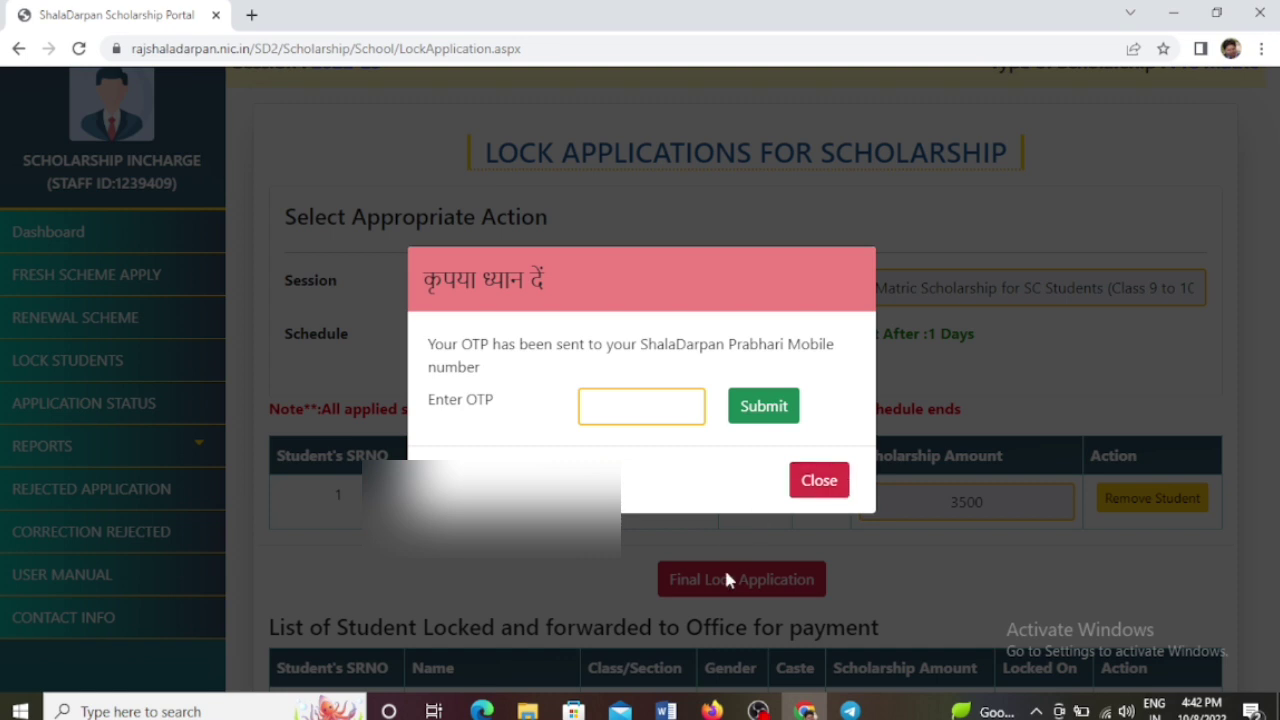
pyautogui.click(637, 410)
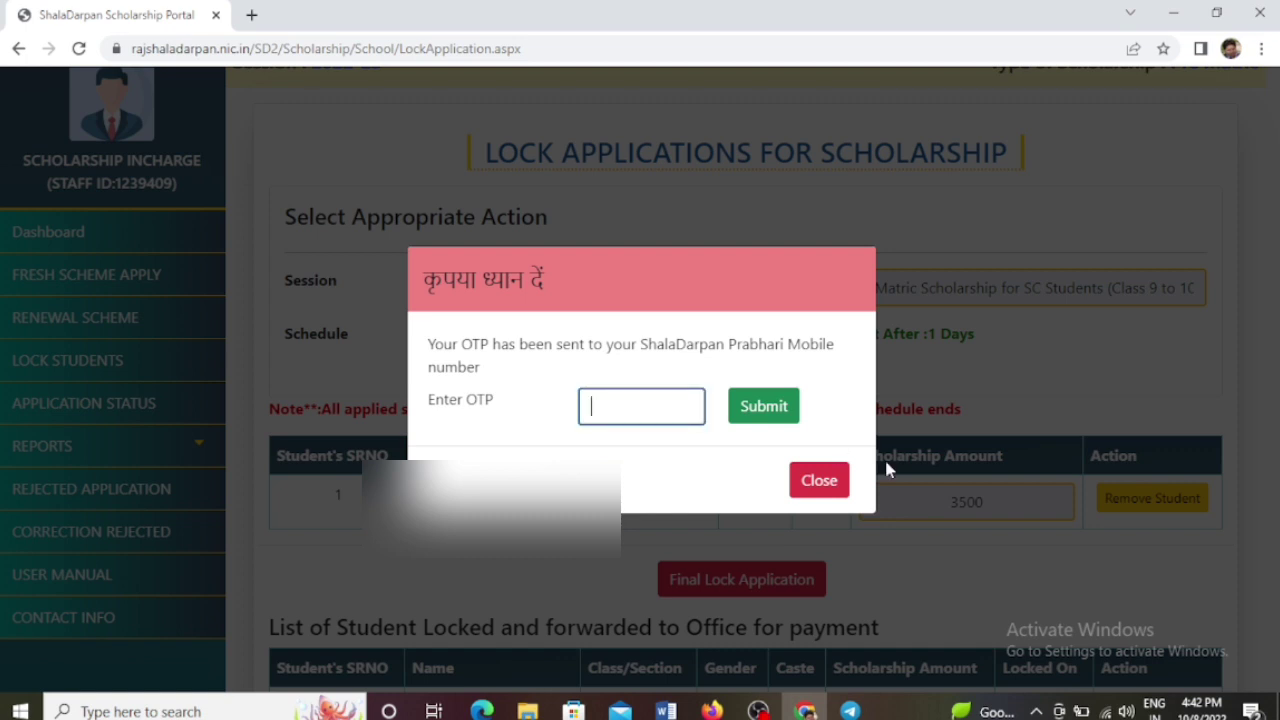
pyautogui.click(833, 494)
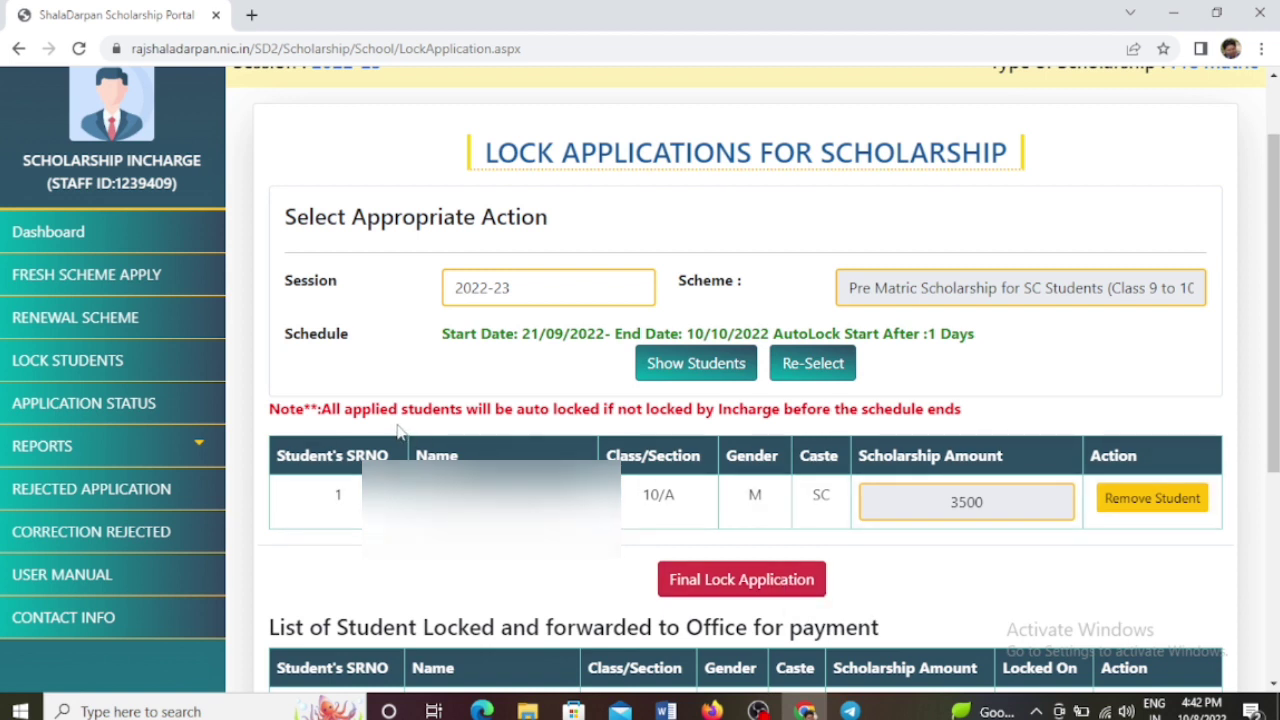
# - Highlight the auto-lock note, remove the listed class 10/A student from the applications awaiting lock, and dismiss the resulting message
pyautogui.moveTo(389, 410); pyautogui.dragTo(862, 405)
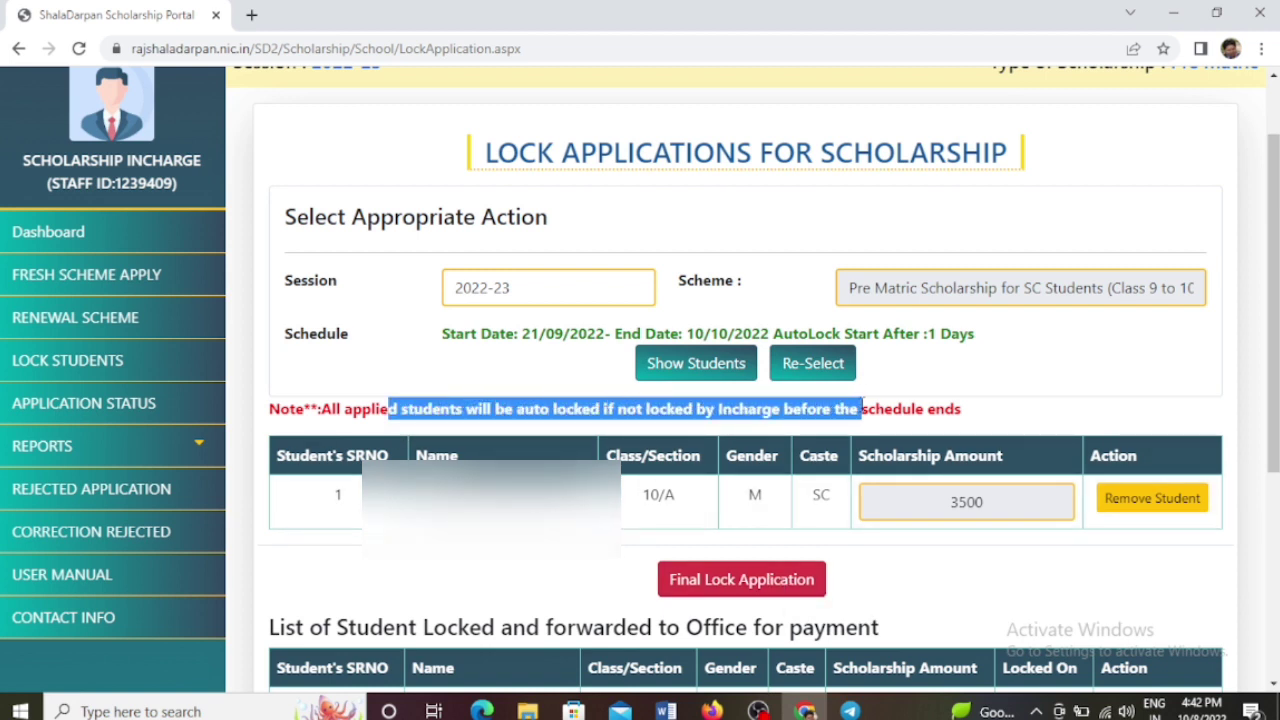
pyautogui.click(1176, 502)
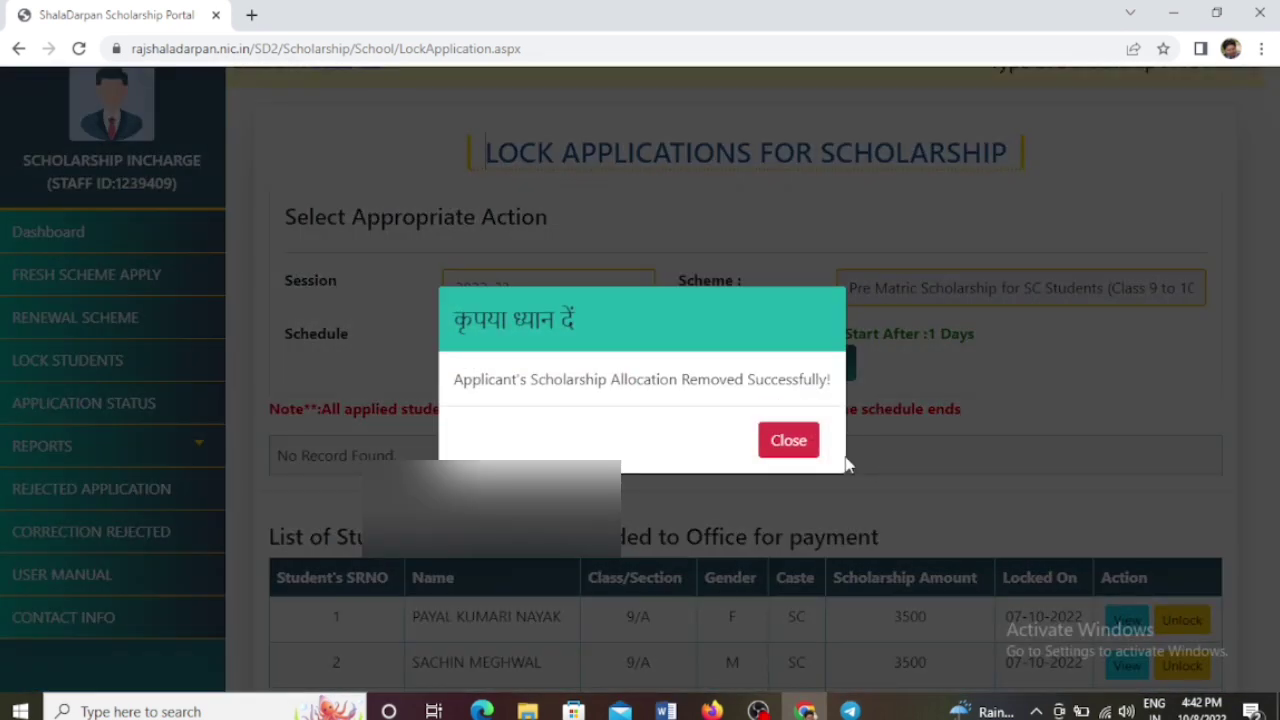
pyautogui.click(788, 440)
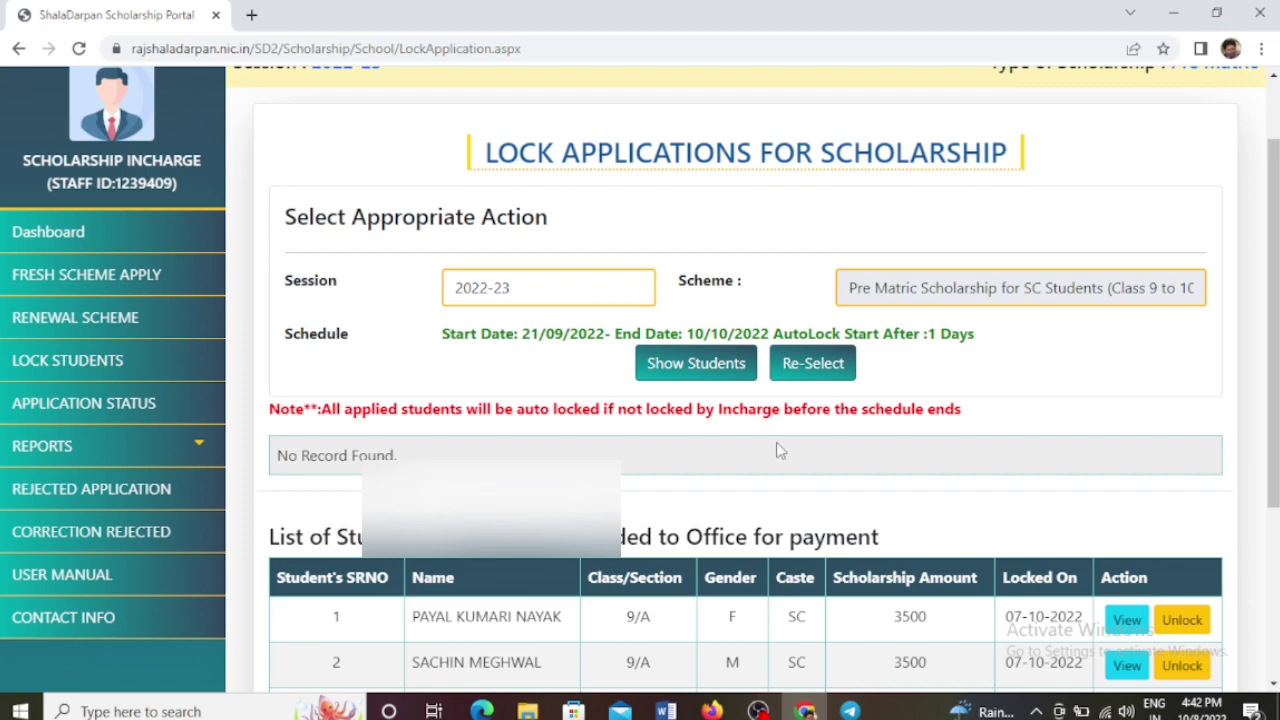
# - Return to the dashboard, open the renewal applications, and show the students for Pre Matric Scholarship for SC Students (Class 6 to 8)
pyautogui.click(150, 231)
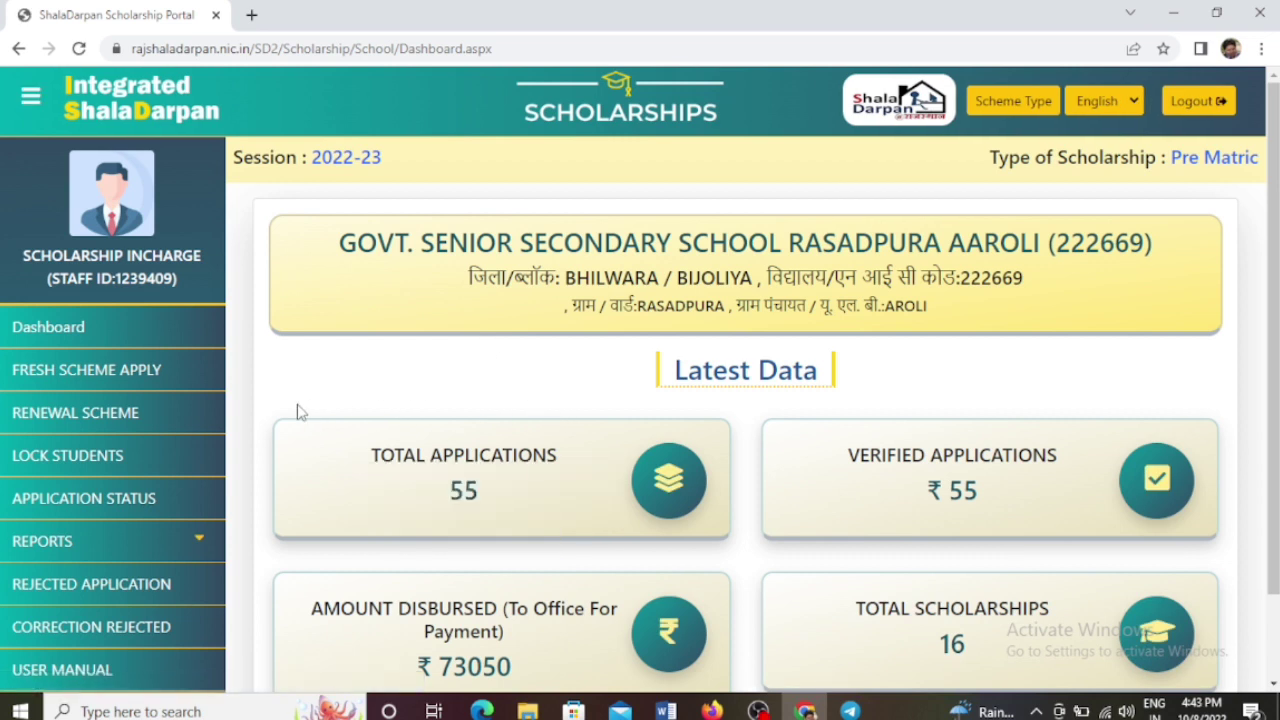
pyautogui.click(130, 406)
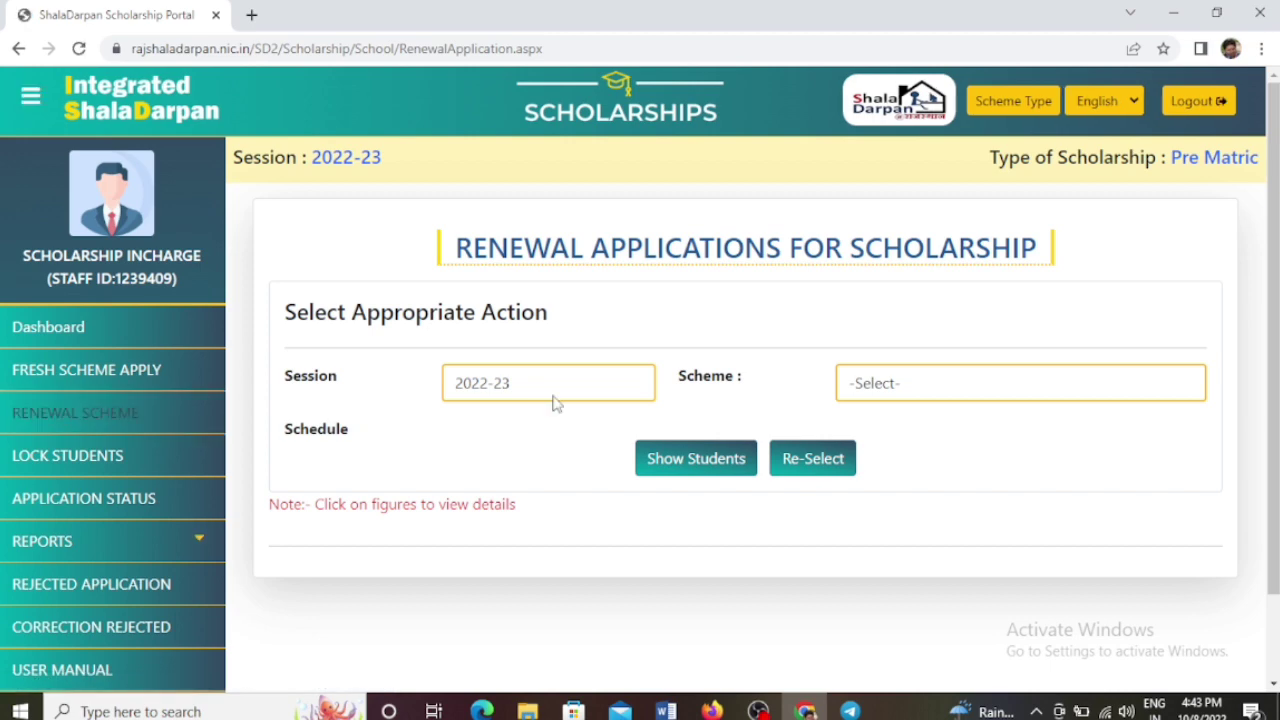
pyautogui.click(900, 380)
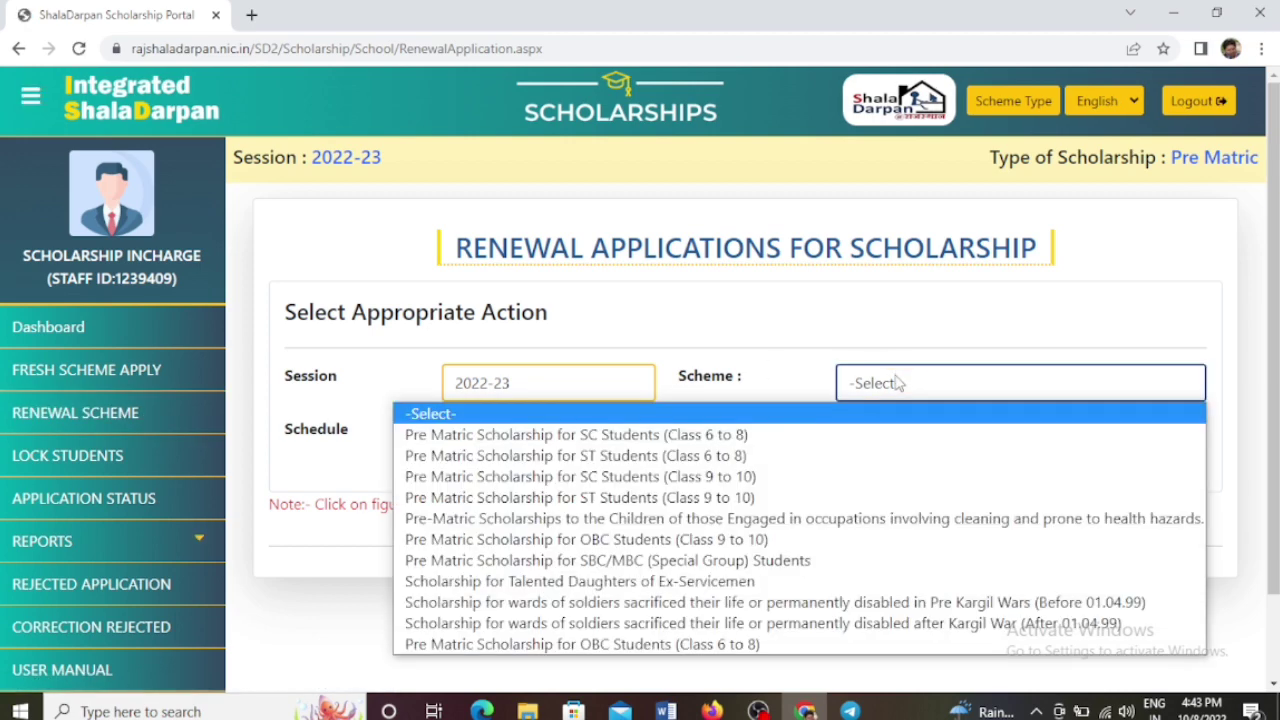
pyautogui.click(733, 440)
pyautogui.click(714, 457)
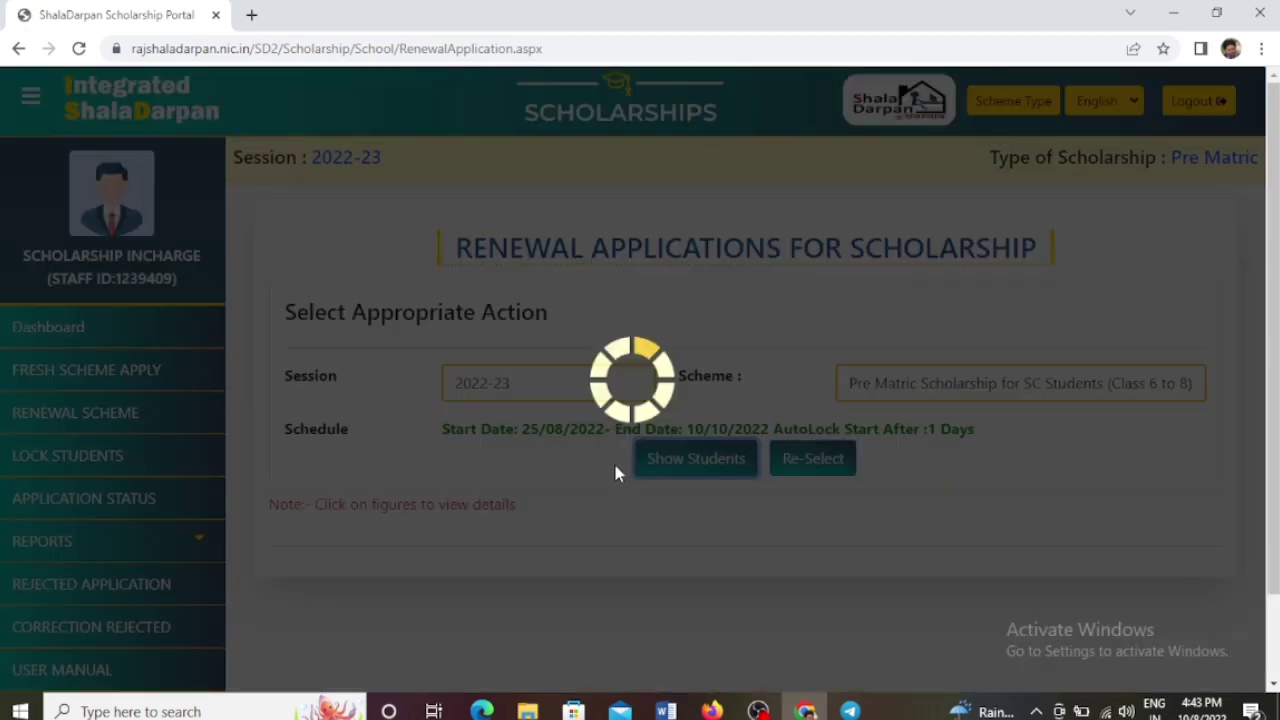
pyautogui.scroll(-1, 612, 459)
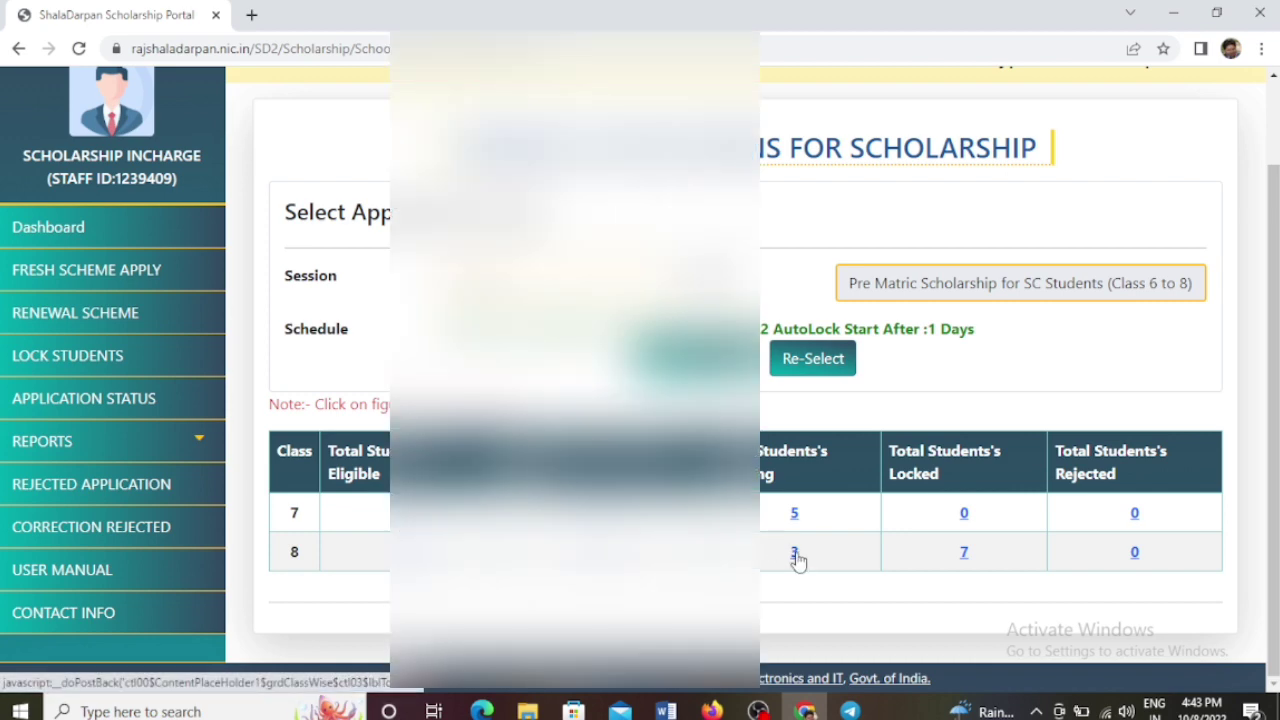
# - List the class 8 students with pending renewals and review their last scholarship and status
pyautogui.click(795, 553)
pyautogui.scroll(-4, 800, 555)
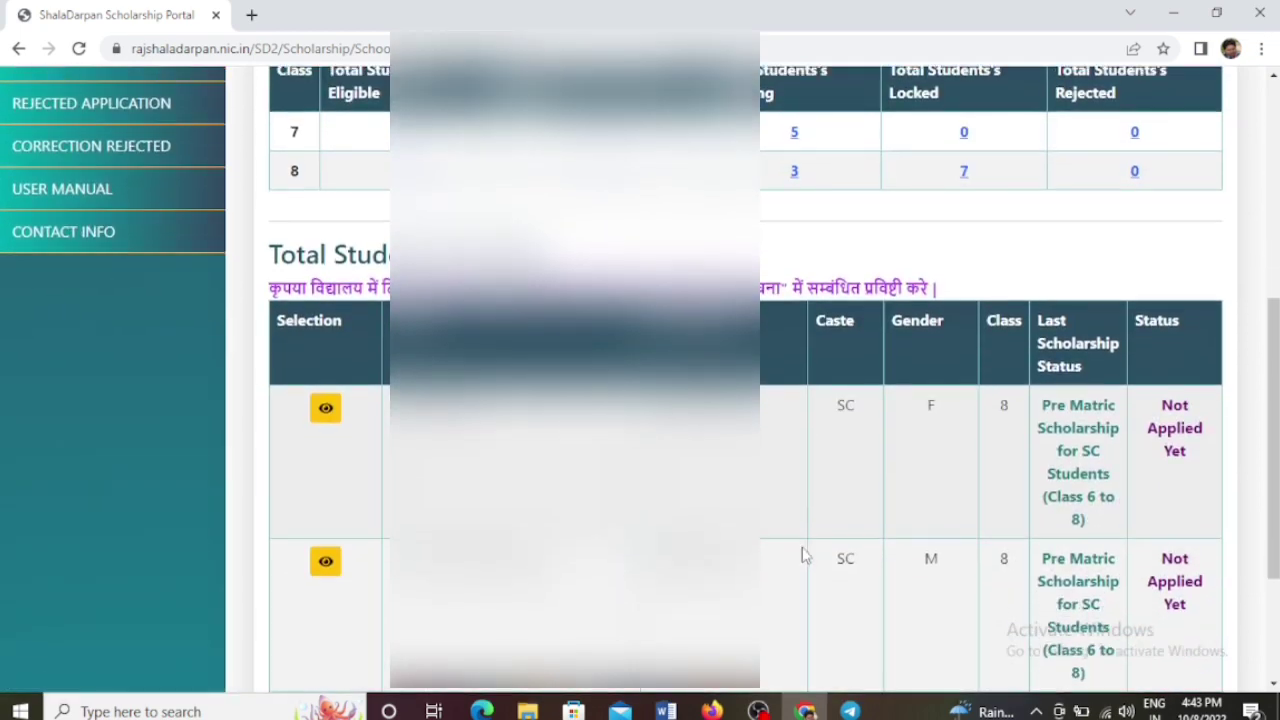
pyautogui.scroll(-3, 806, 551)
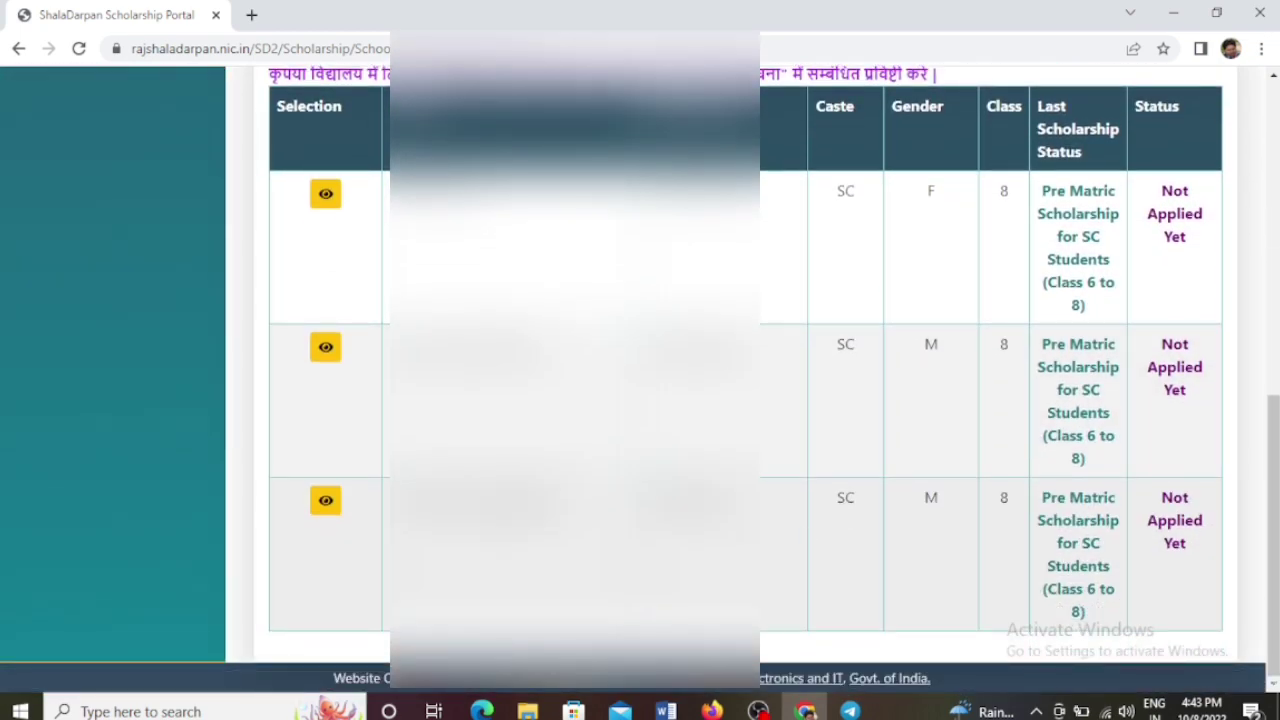
# - Review the application details of the third student in the pending class 8 list, try to renew the scholarship, and dismiss the message
pyautogui.click(334, 510)
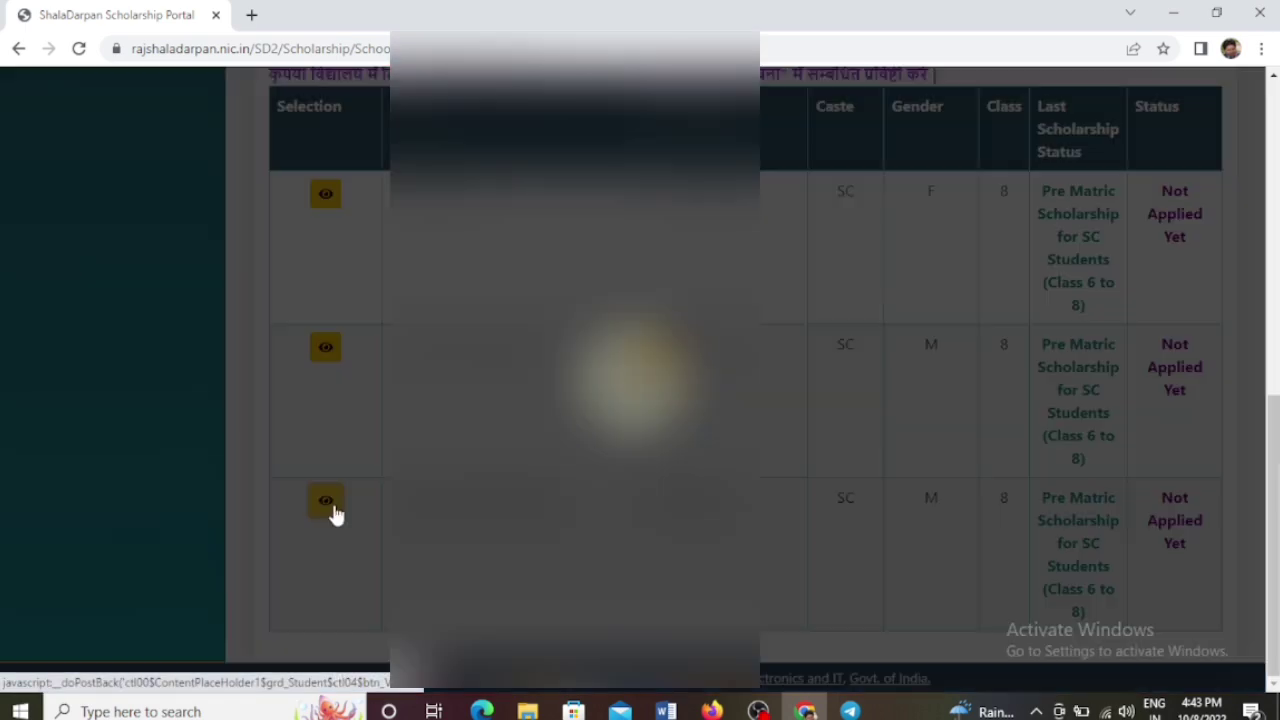
pyautogui.scroll(-2, 778, 512)
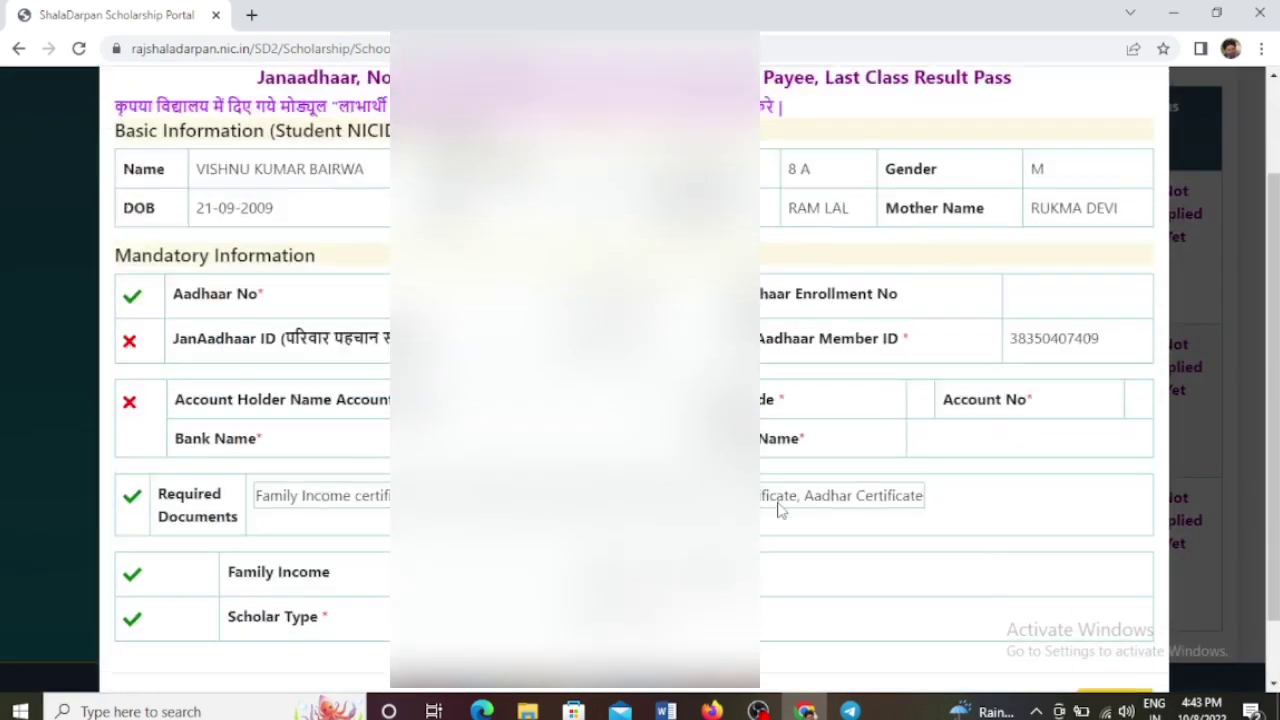
pyautogui.scroll(-1, 780, 510)
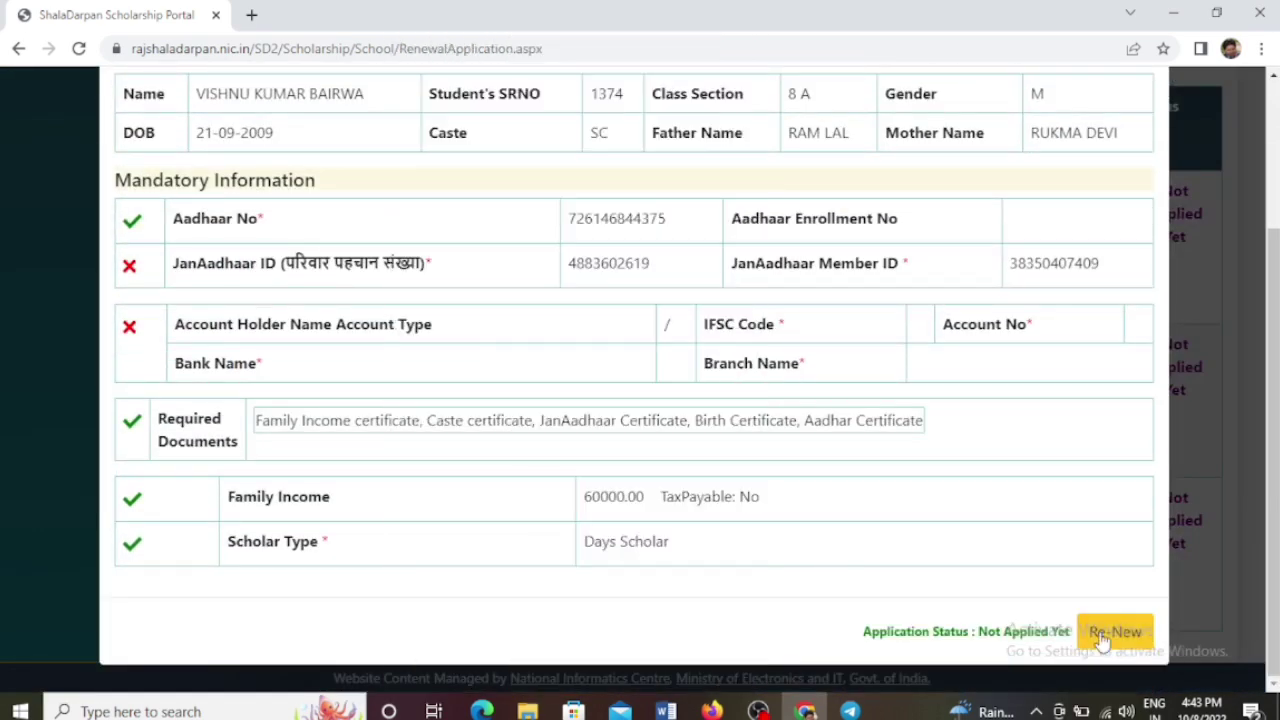
pyautogui.click(1110, 632)
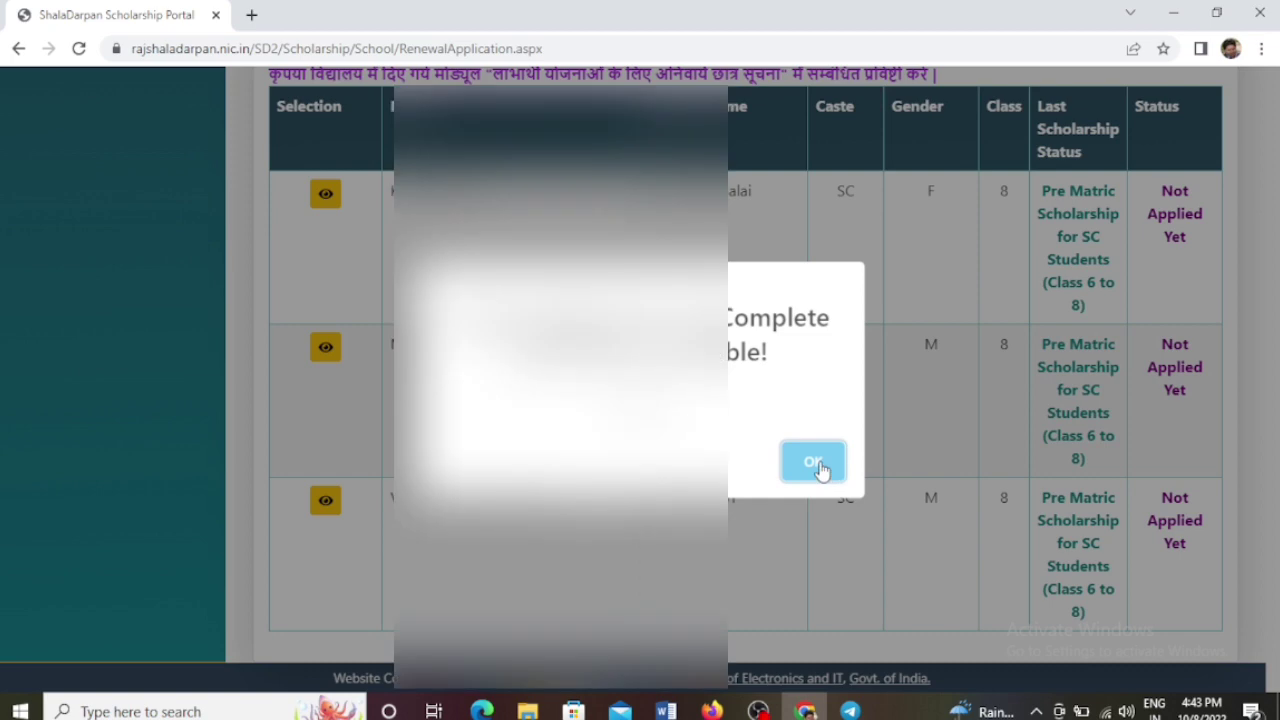
pyautogui.click(813, 462)
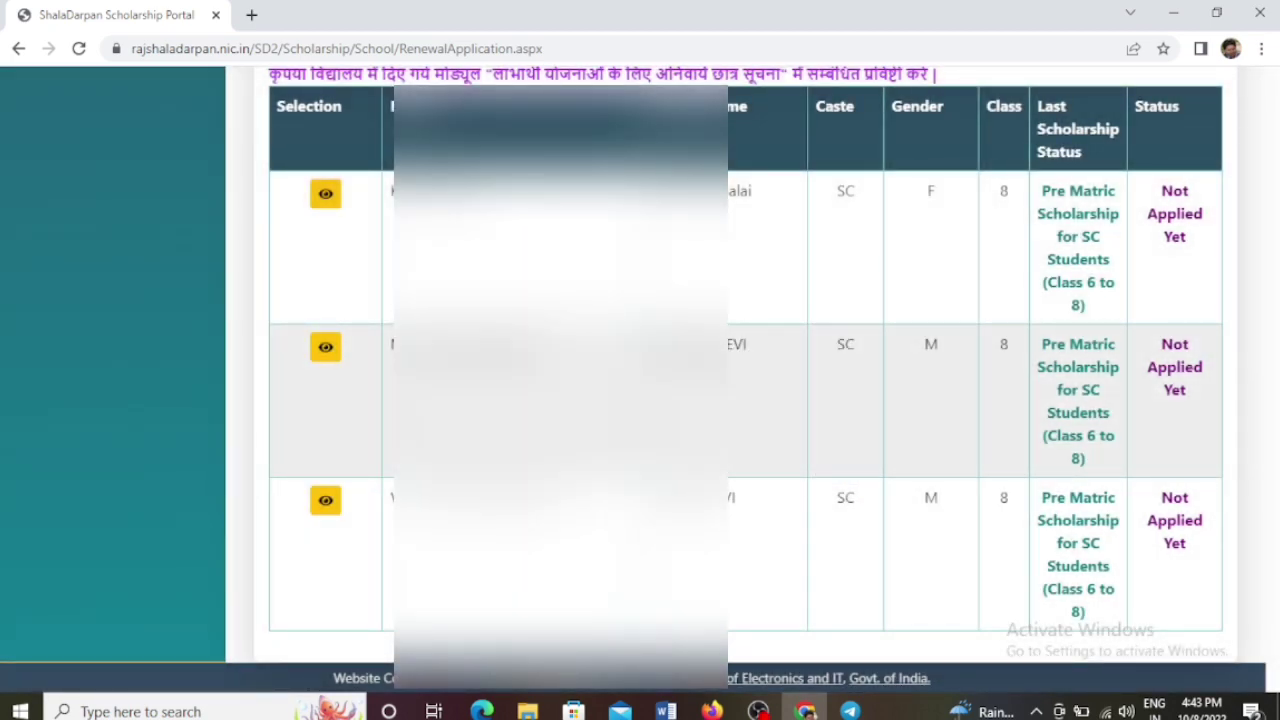
# - Open the second pending class 8 student's application, try to renew the scholarship, and dismiss the message
pyautogui.click(329, 356)
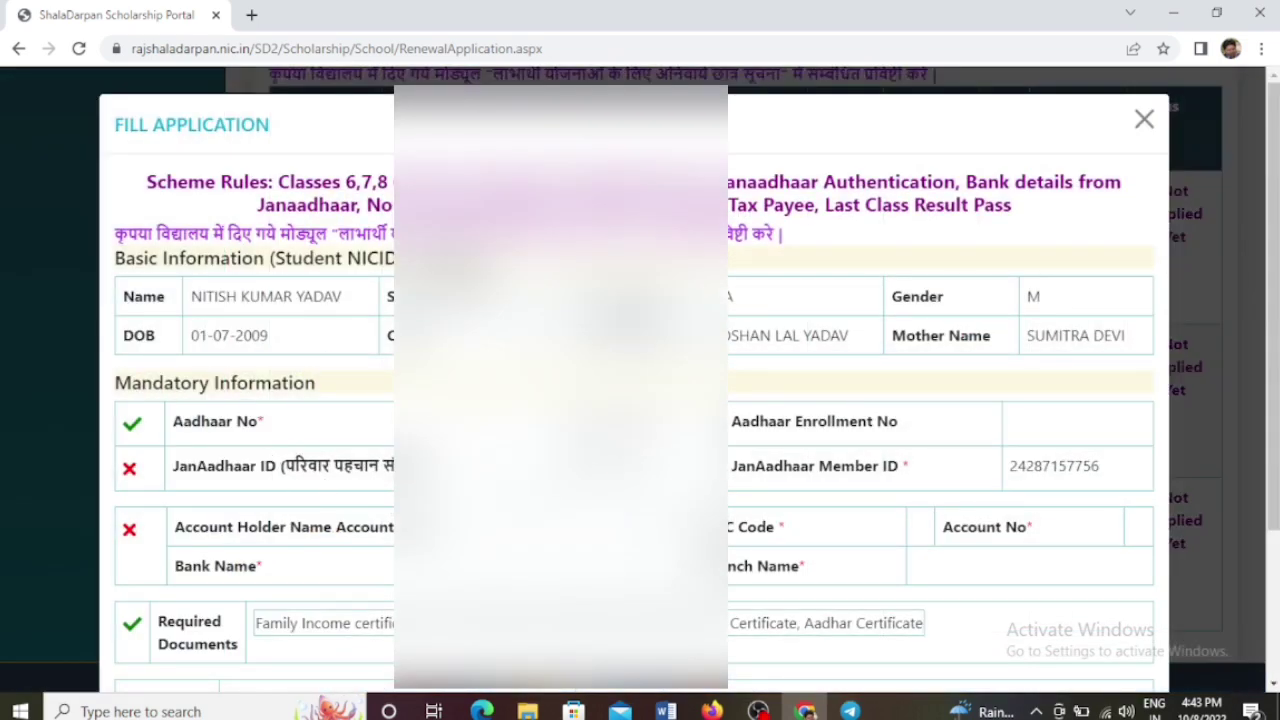
pyautogui.scroll(-2, 952, 480)
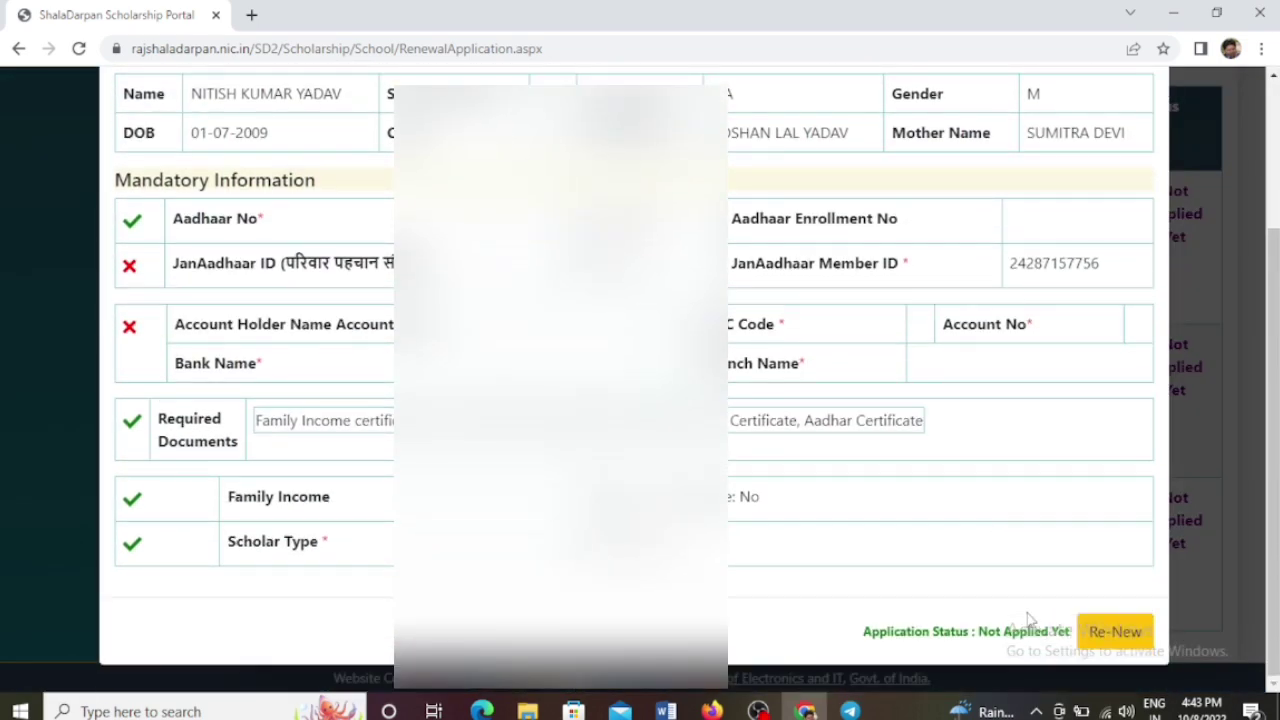
pyautogui.click(1098, 643)
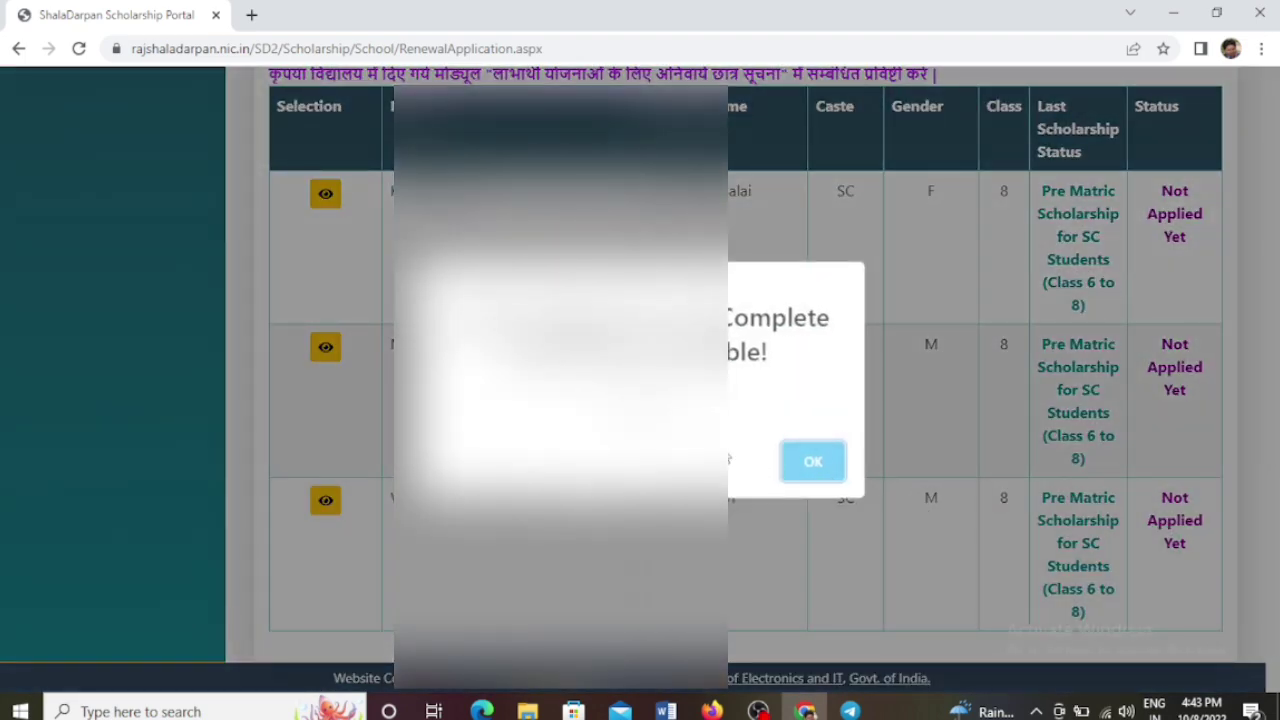
pyautogui.click(833, 472)
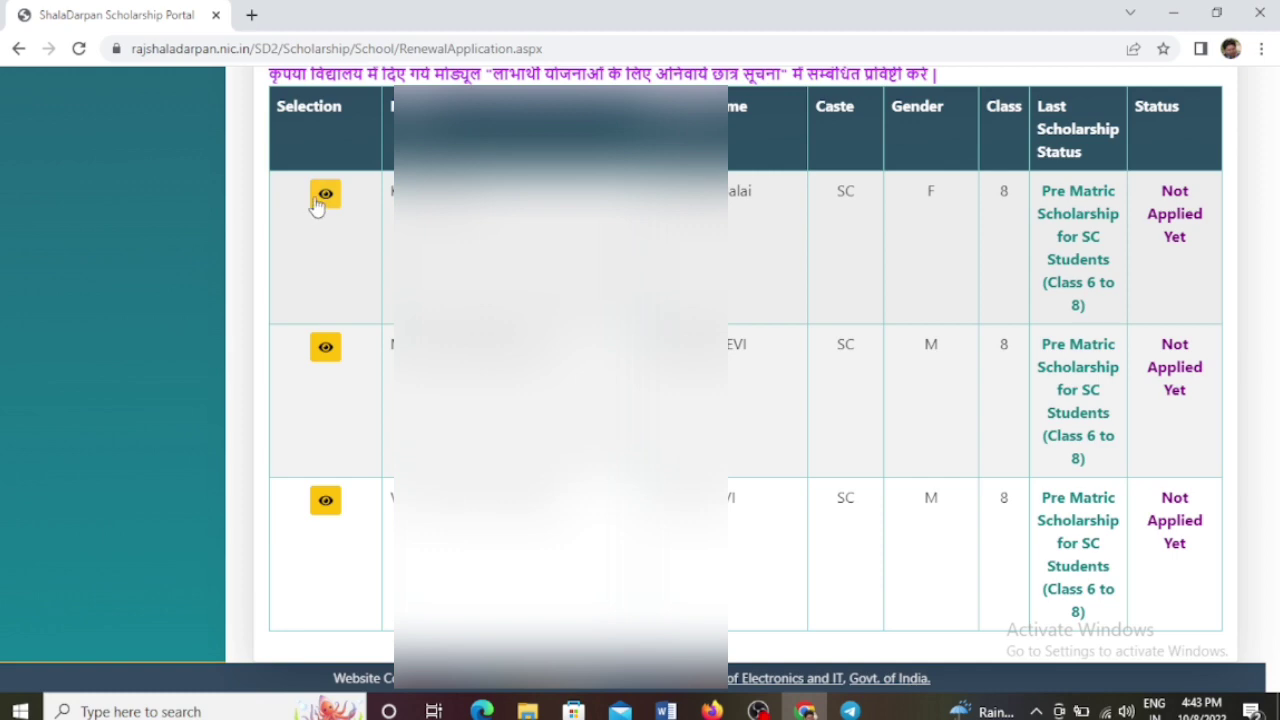
# - Check the mandatory information of the first pending class 8 student, try to renew the scholarship, and dismiss the message
pyautogui.click(325, 193)
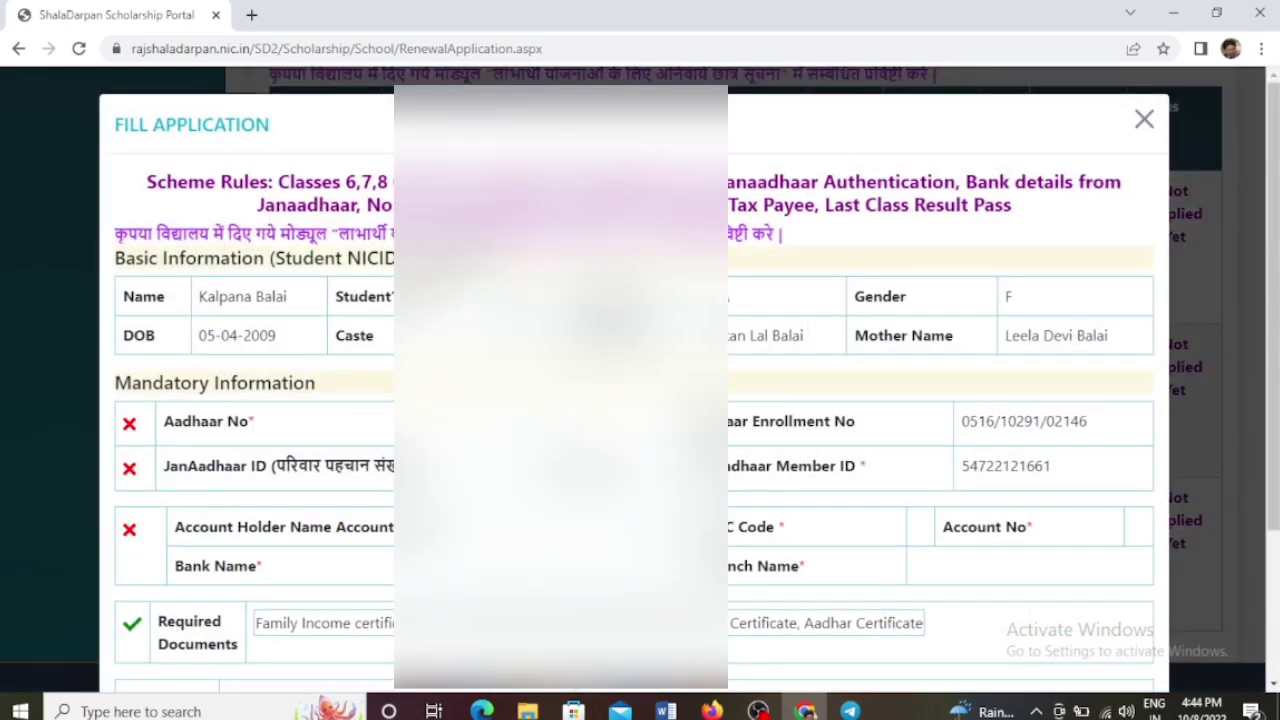
pyautogui.scroll(-2, 857, 471)
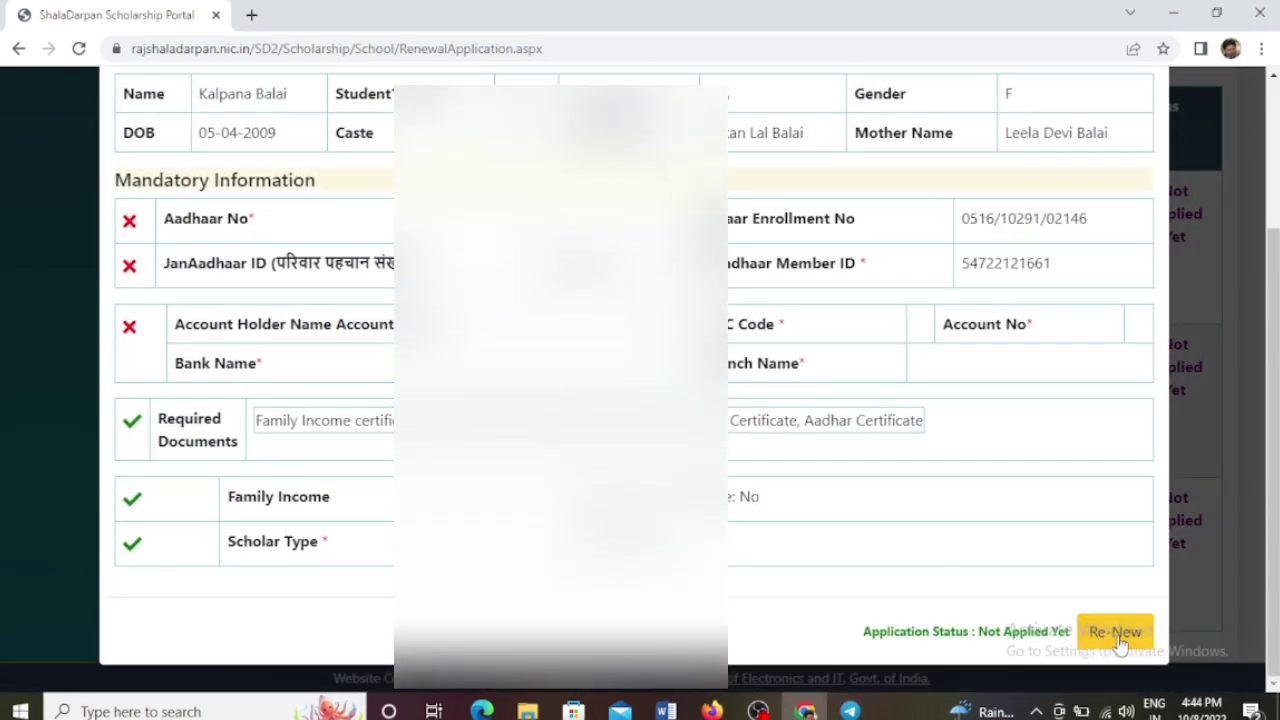
pyautogui.click(1117, 634)
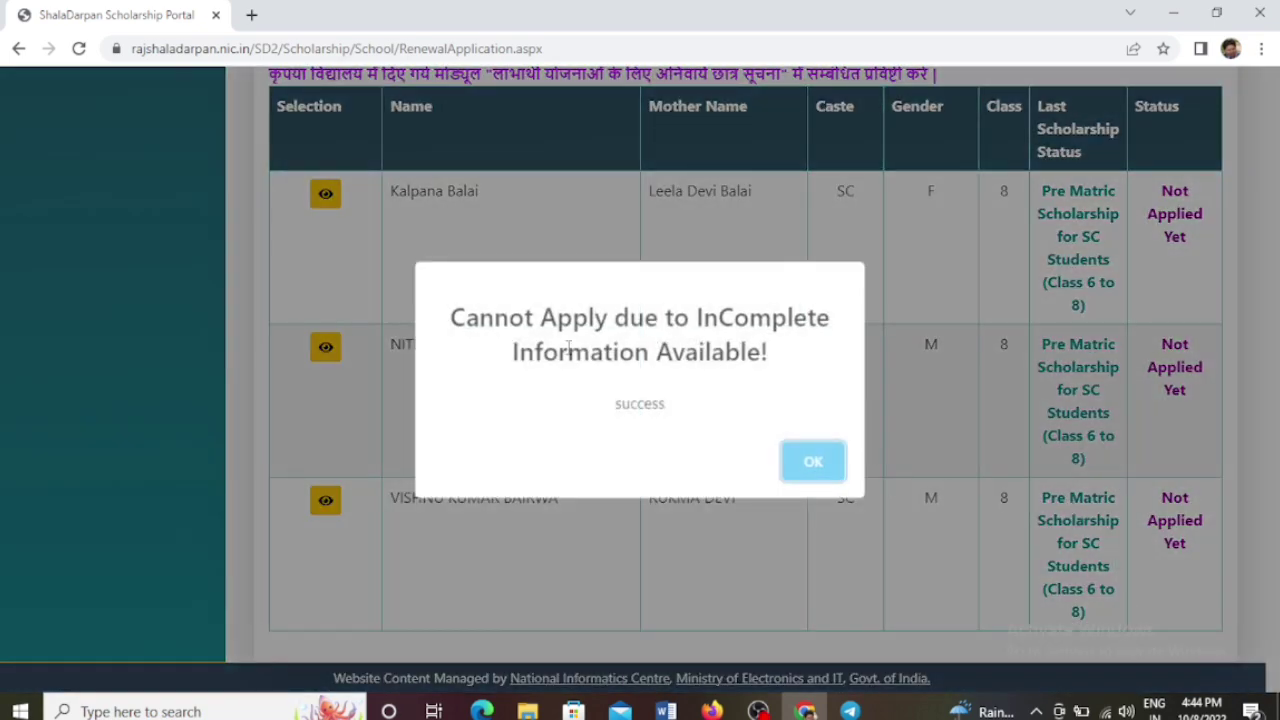
pyautogui.click(806, 463)
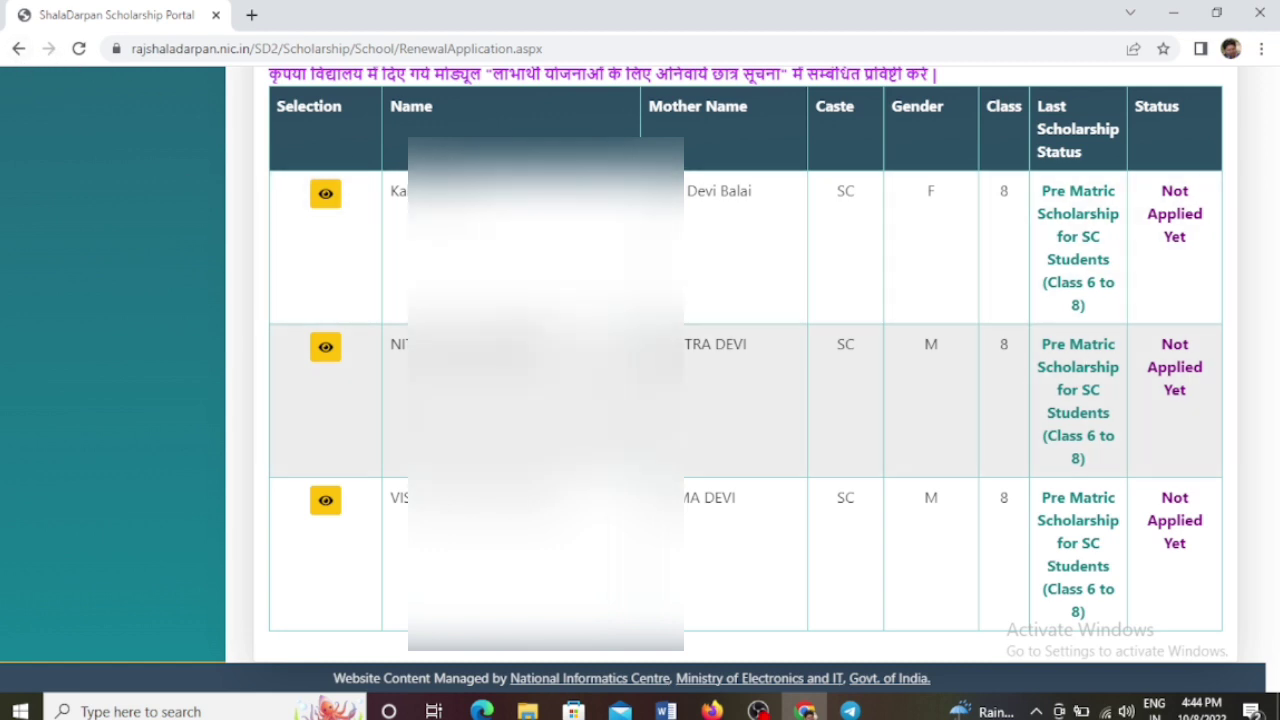
# - Open the renewal applications and show the students under Pre Matric Scholarship for ST Students (Class 9 to 10)
pyautogui.click(18, 48)
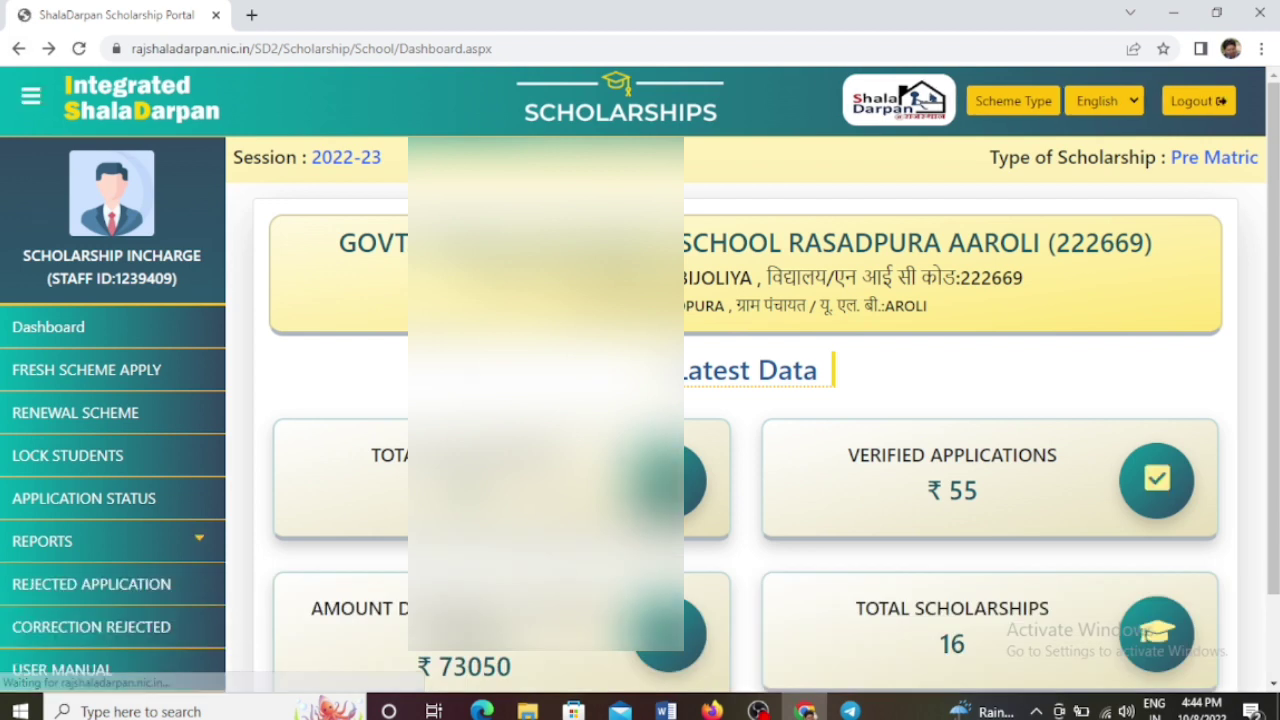
pyautogui.click(108, 418)
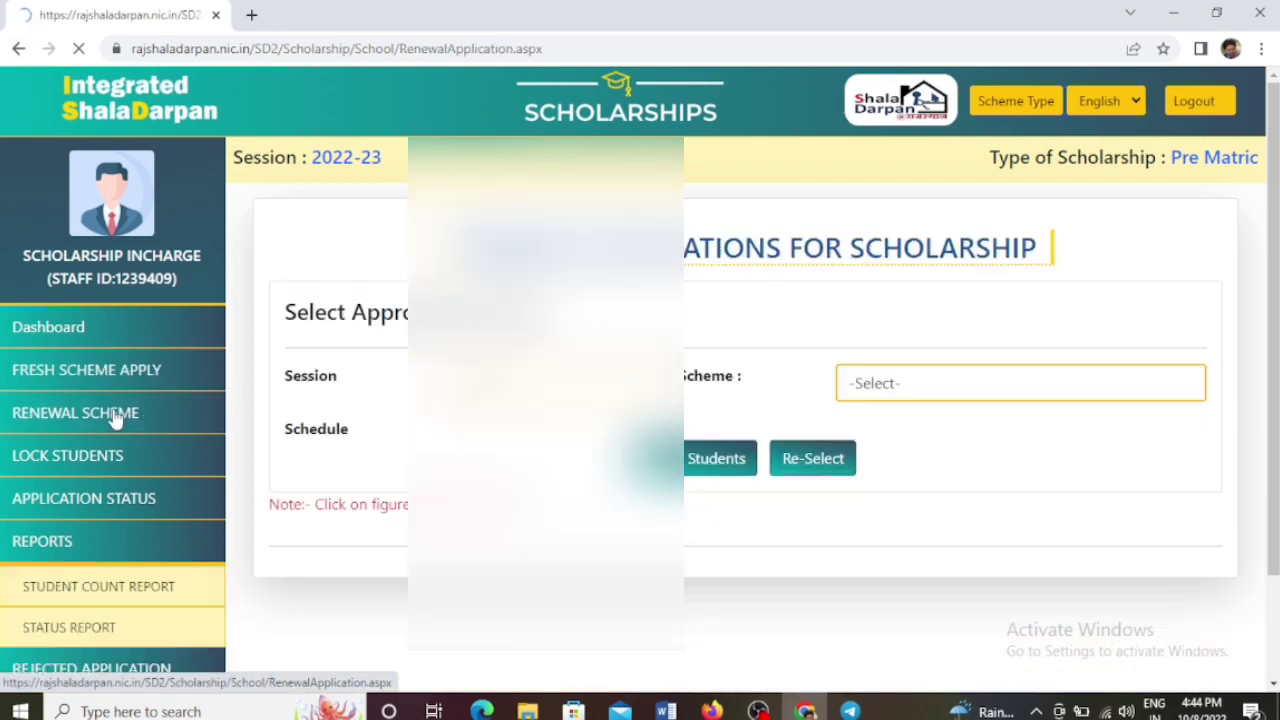
pyautogui.click(846, 383)
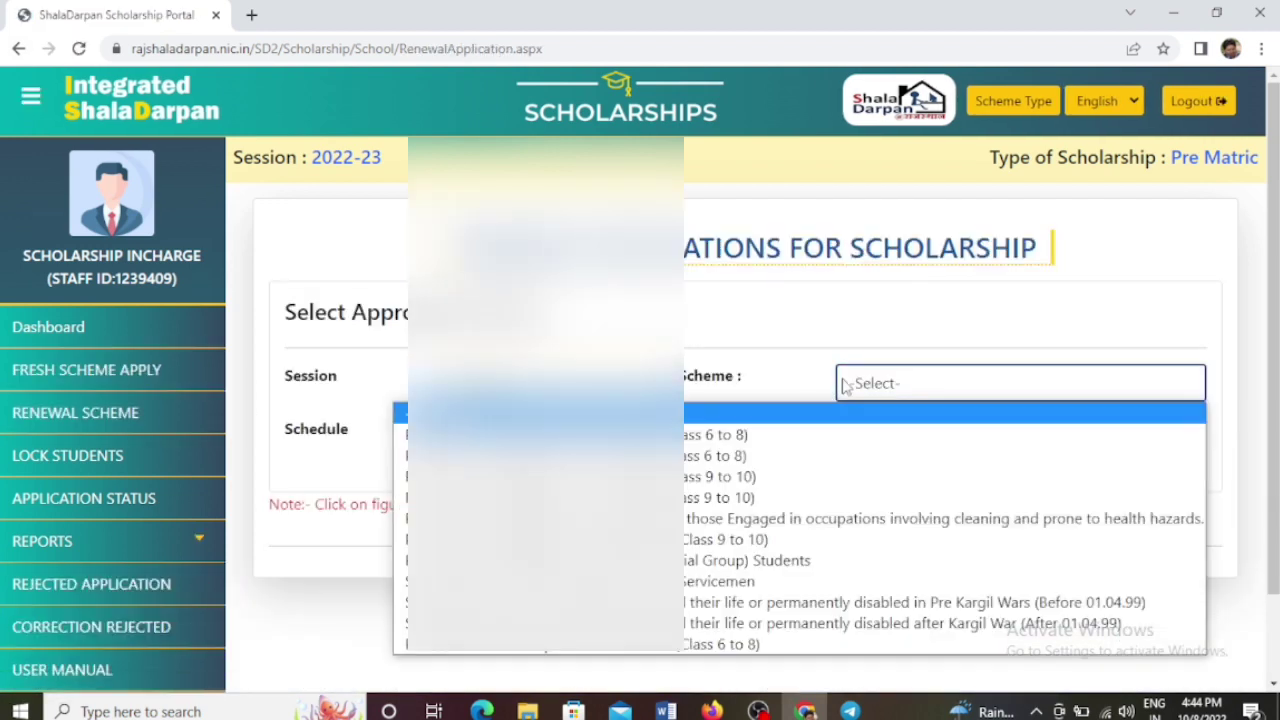
pyautogui.click(764, 498)
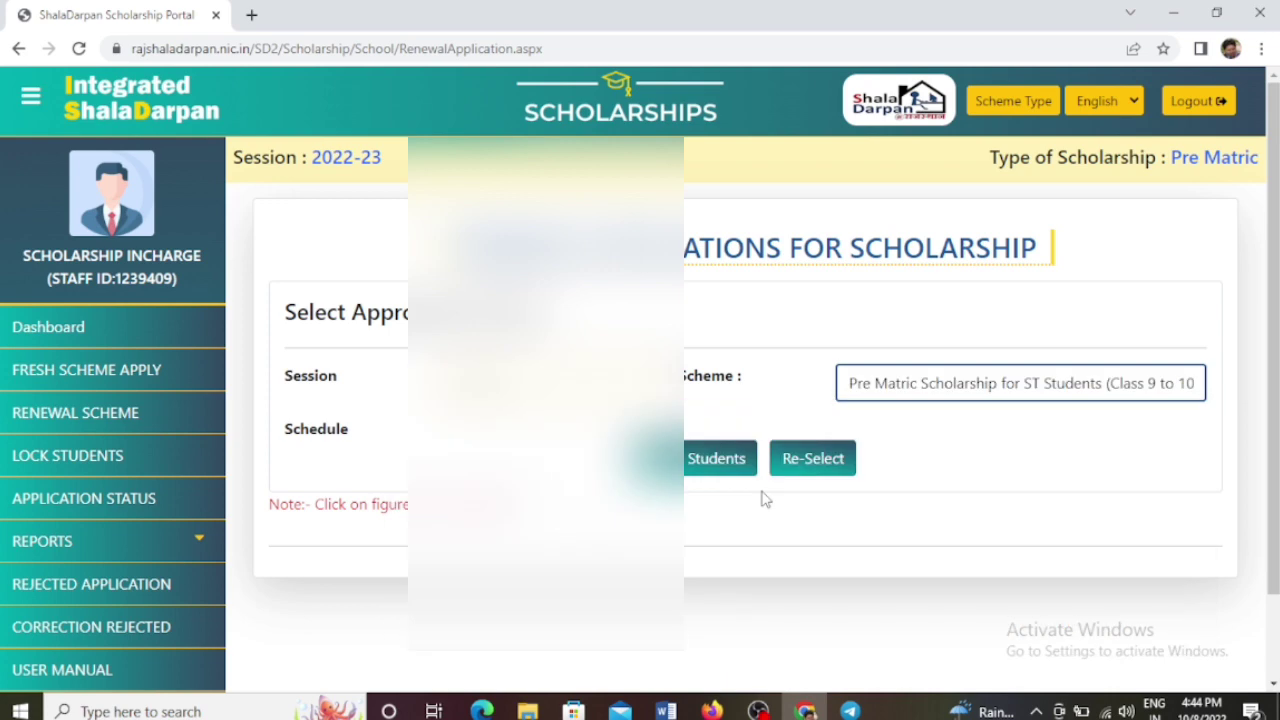
pyautogui.click(710, 466)
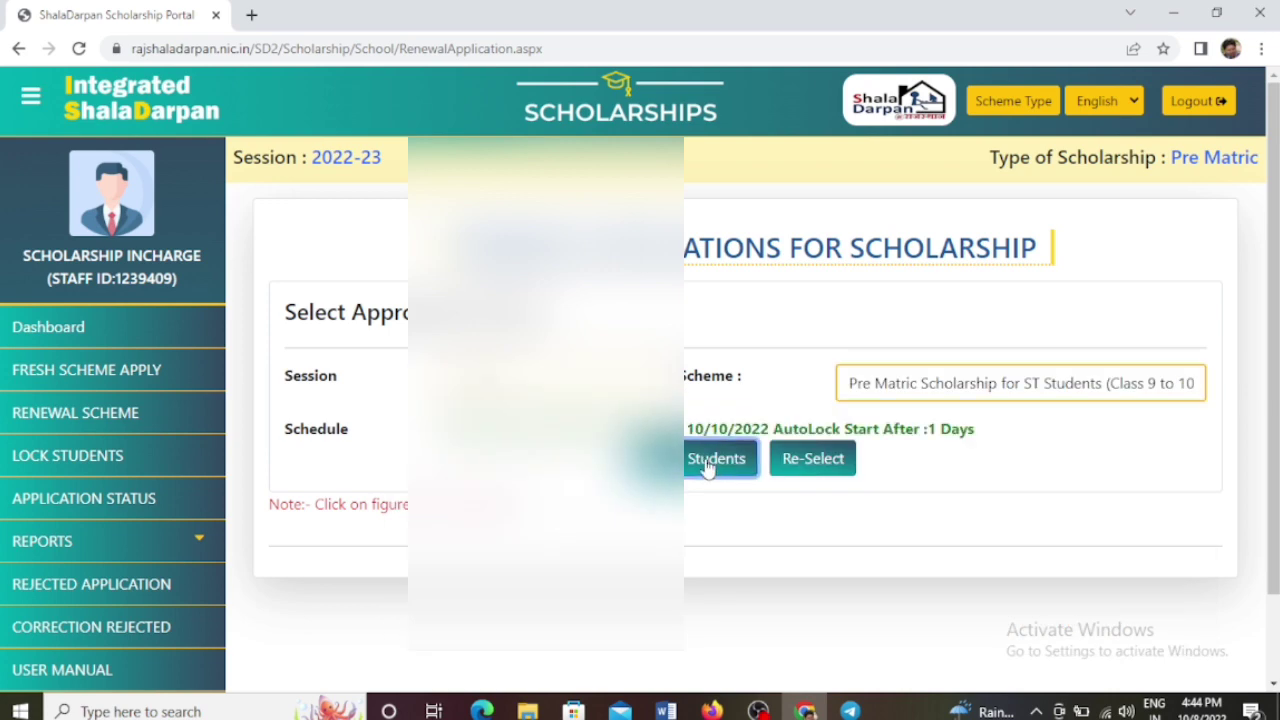
# - List the eligible class 10 students and check each one's last scholarship and application status
pyautogui.scroll(-1, 395, 515)
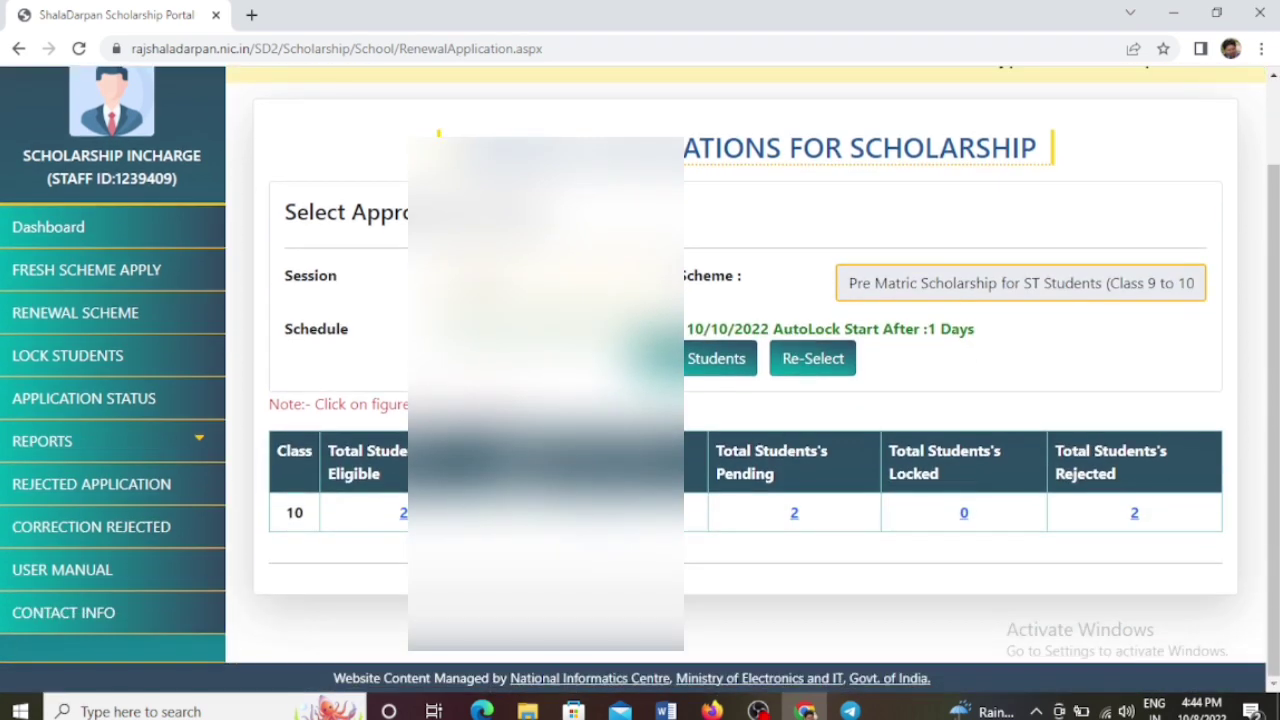
pyautogui.click(403, 516)
pyautogui.scroll(-4, 403, 516)
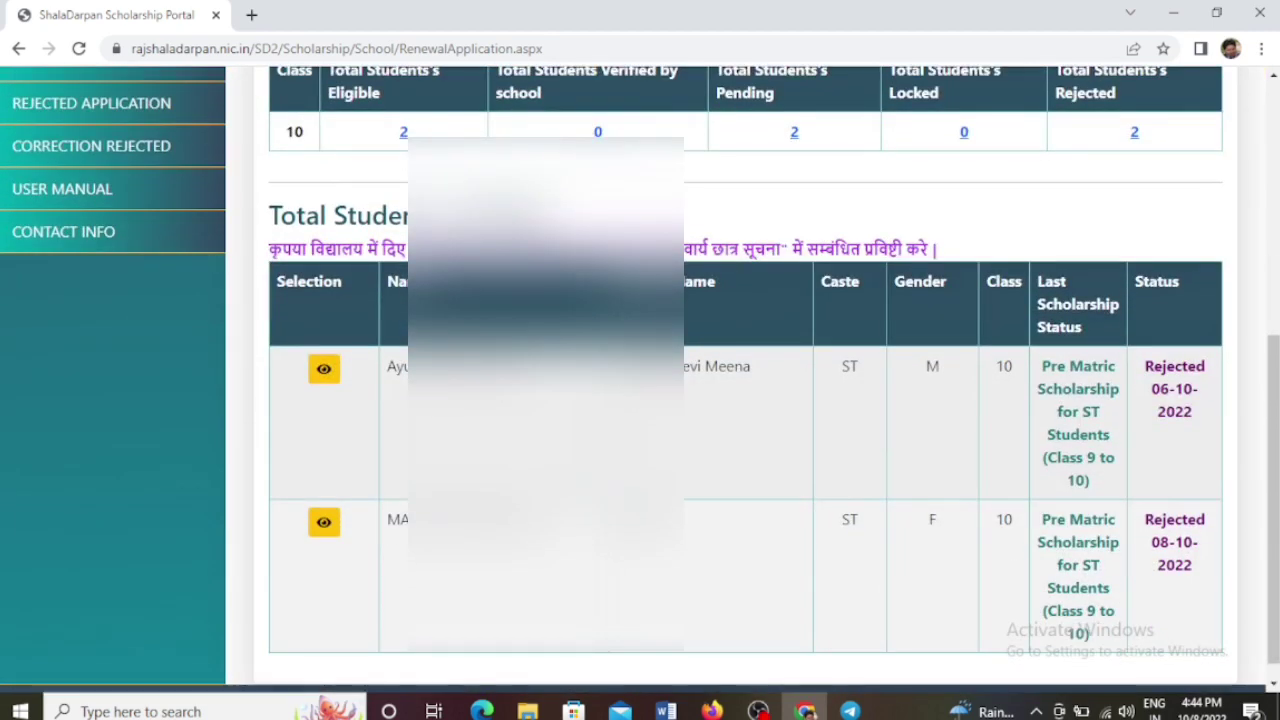
pyautogui.scroll(-1, 1203, 466)
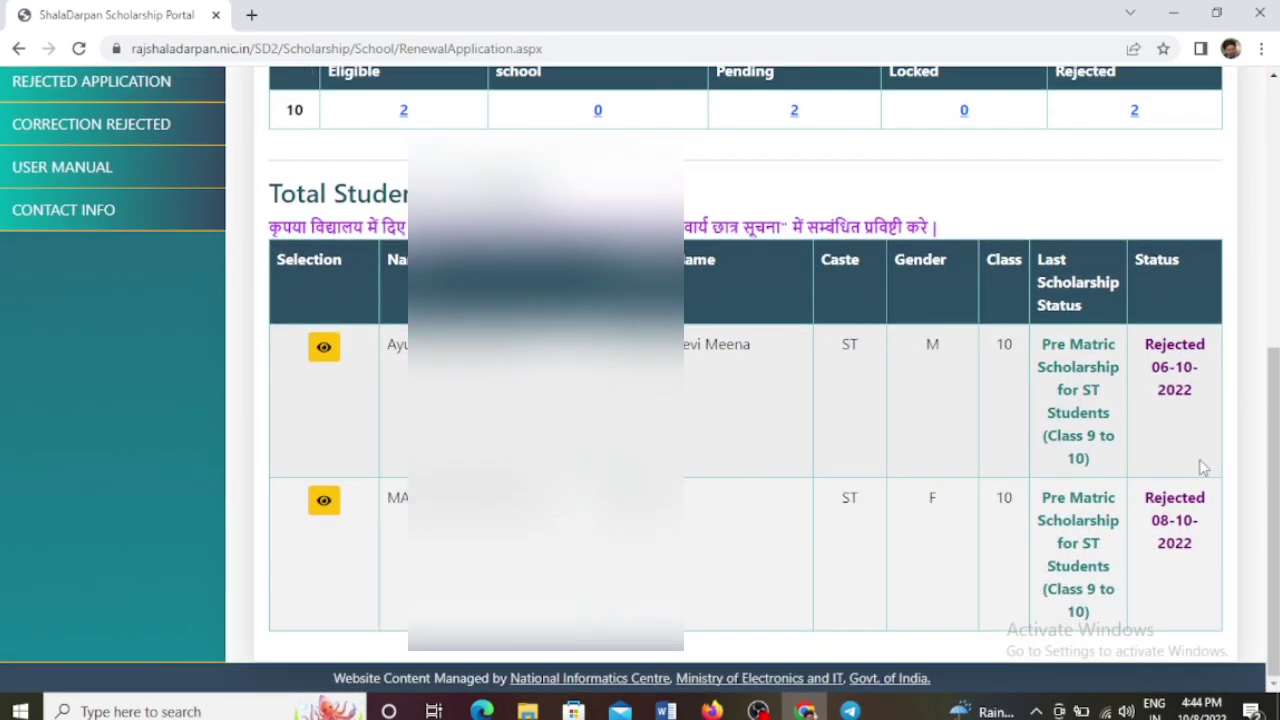
pyautogui.moveTo(1147, 344); pyautogui.dragTo(1194, 341)
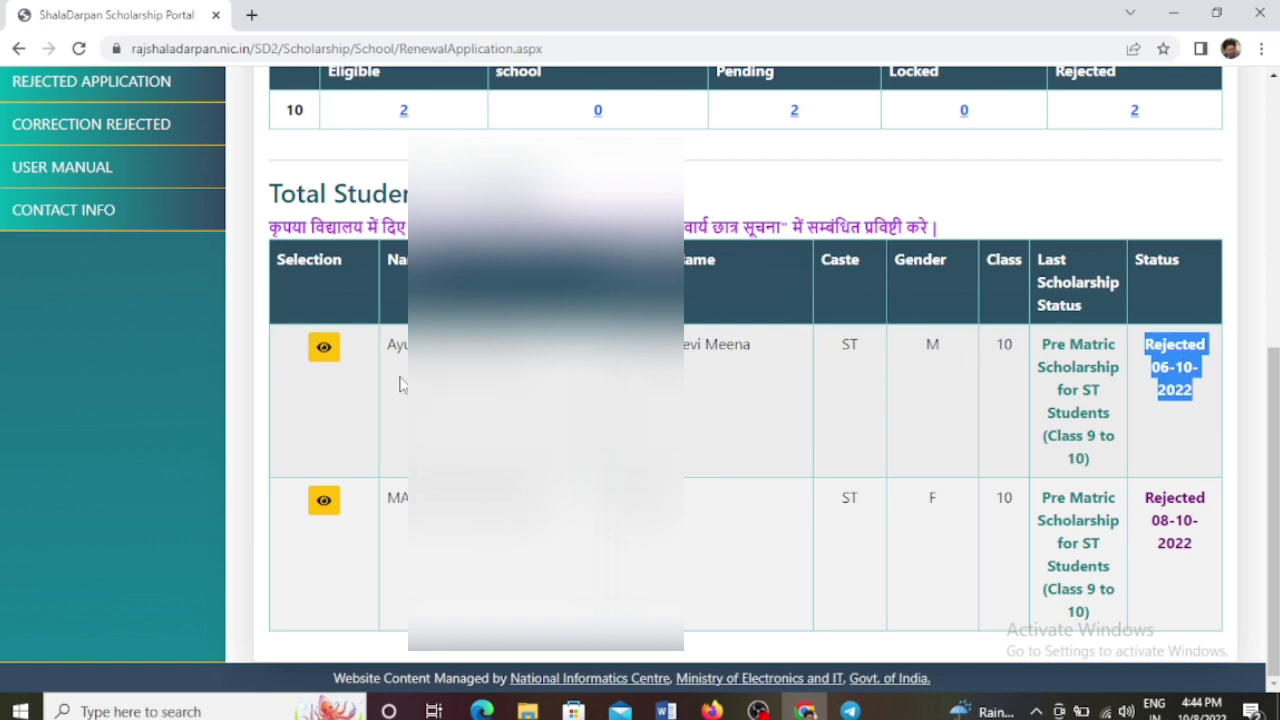
# - Review the first class 10 student's mandatory information and application status, and close the application
pyautogui.click(318, 356)
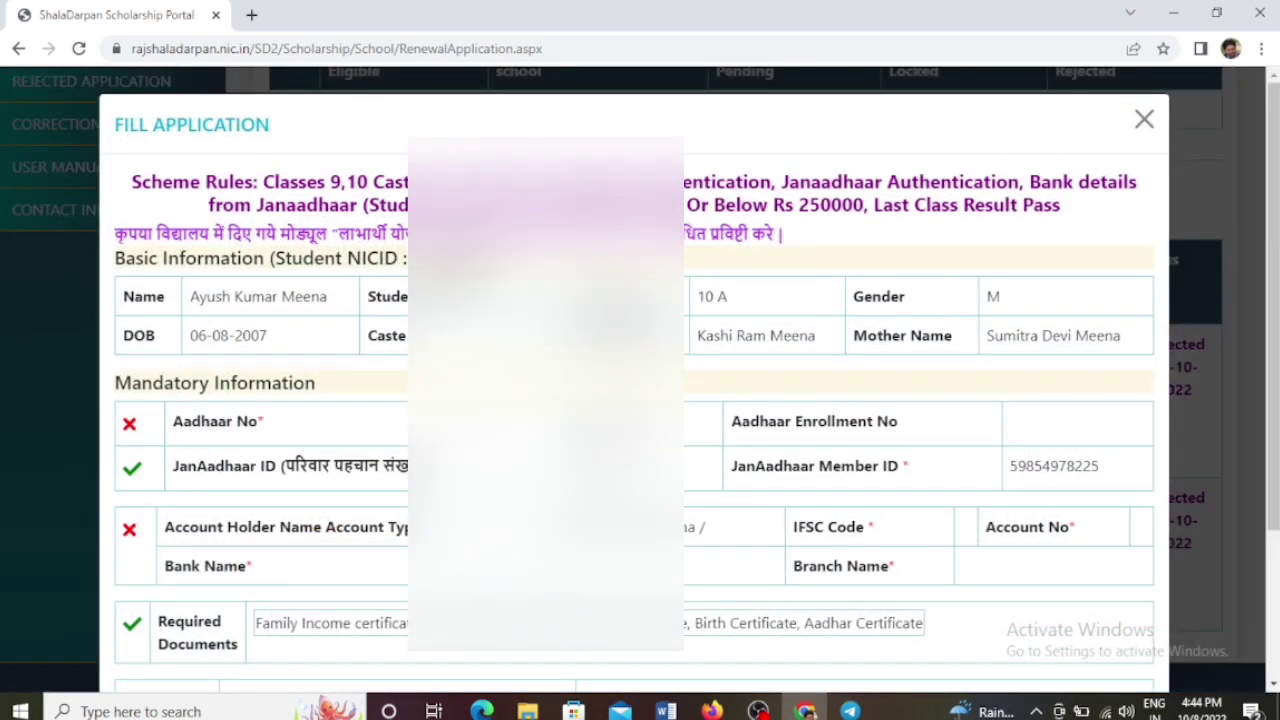
pyautogui.scroll(-2, 640, 380)
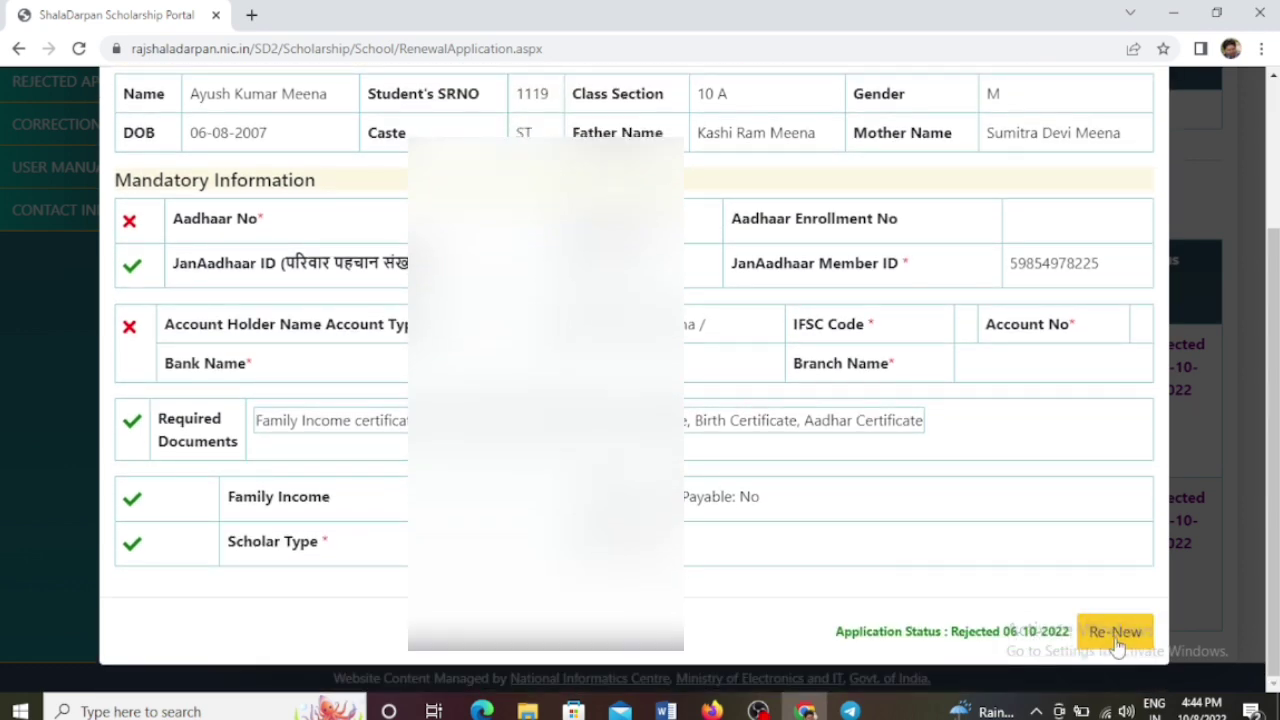
pyautogui.moveTo(935, 631); pyautogui.dragTo(1048, 631)
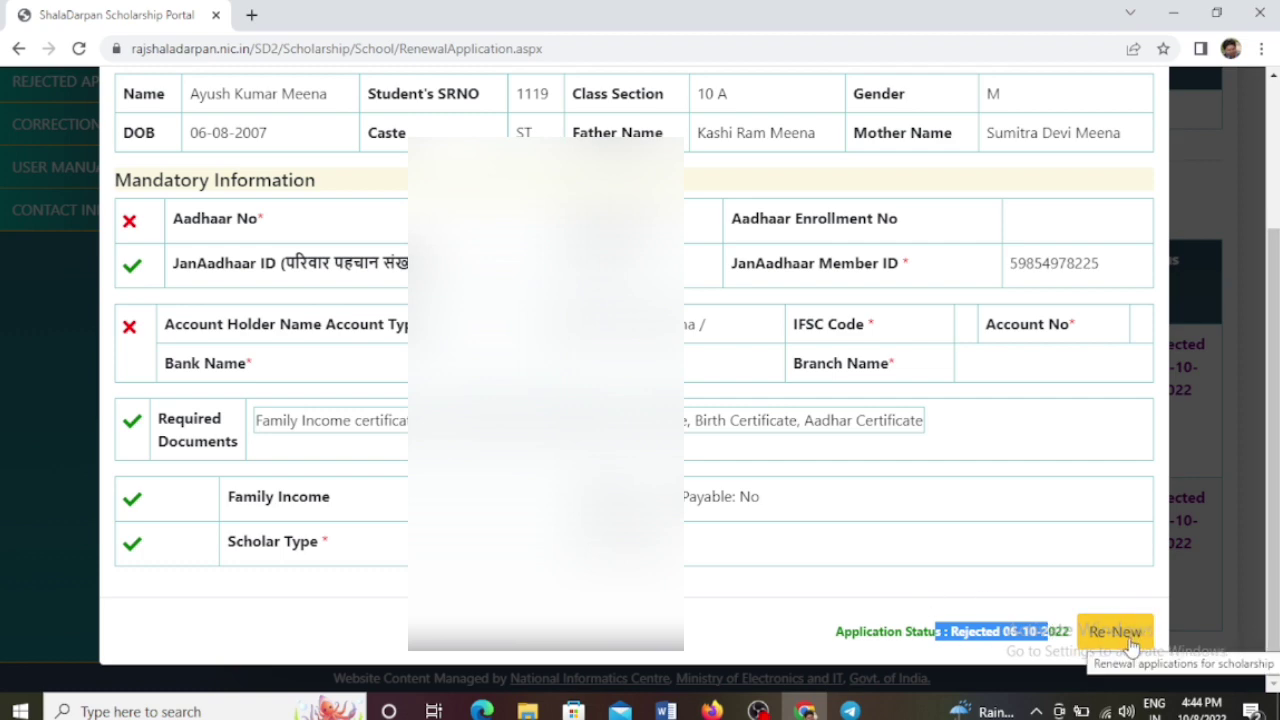
pyautogui.scroll(5, 833, 353)
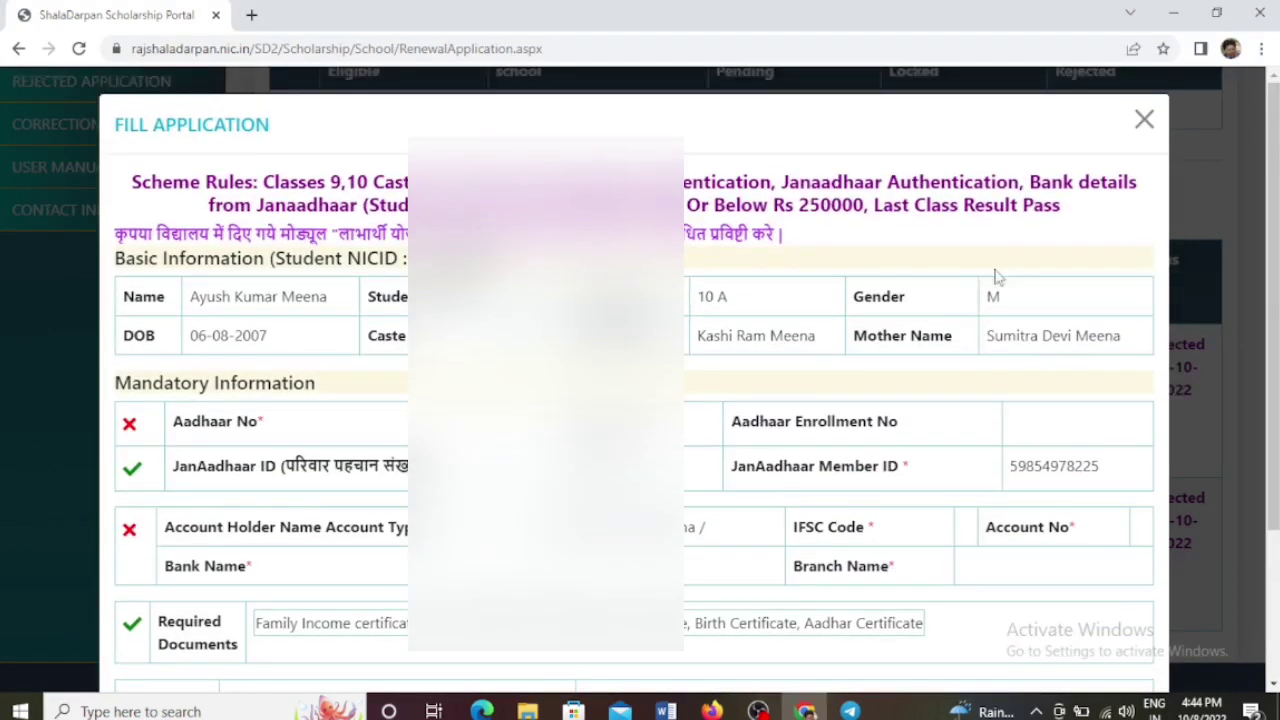
pyautogui.click(1143, 118)
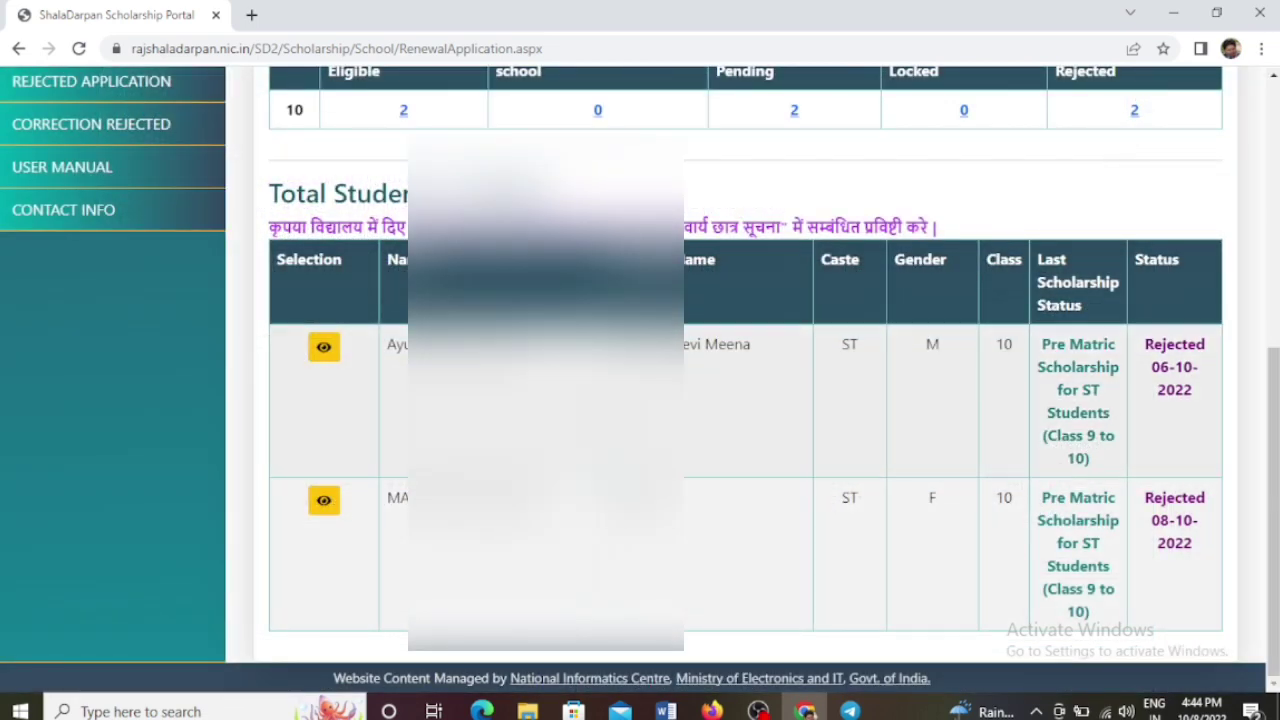
# - Open the second class 10 student's application, try to renew the scholarship, read the message and dismiss it
pyautogui.click(323, 505)
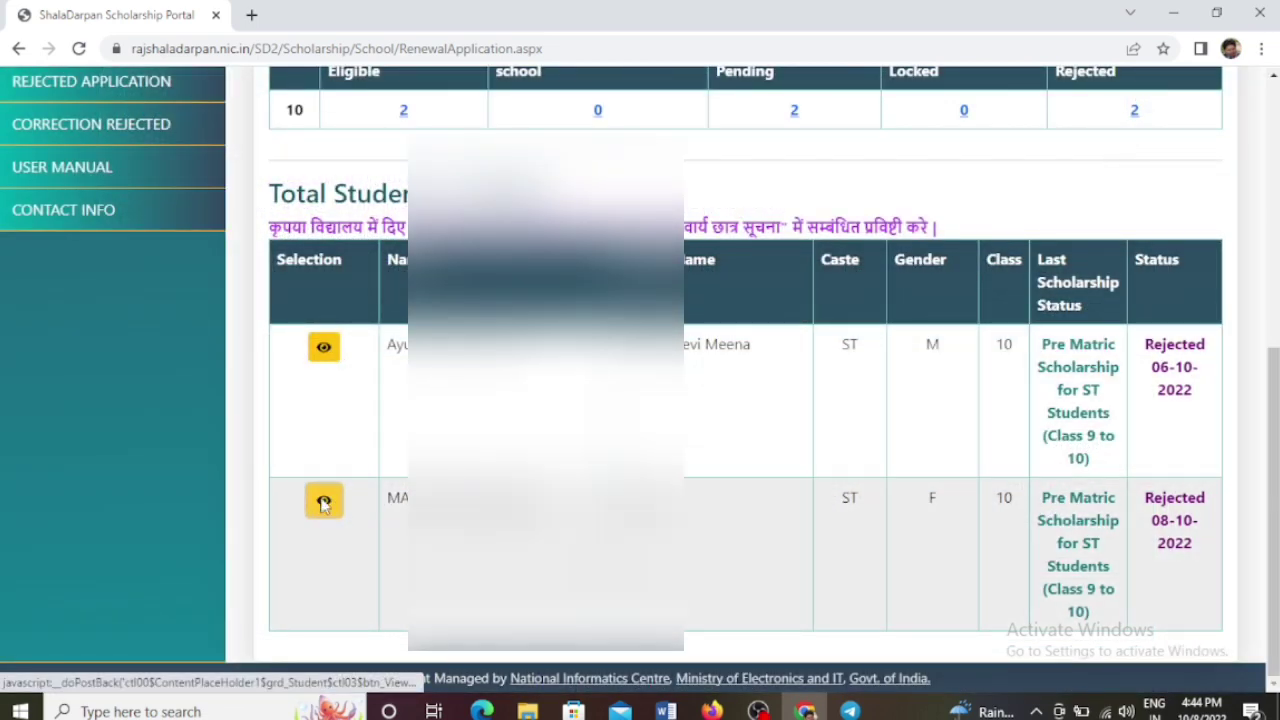
pyautogui.scroll(-2, 545, 400)
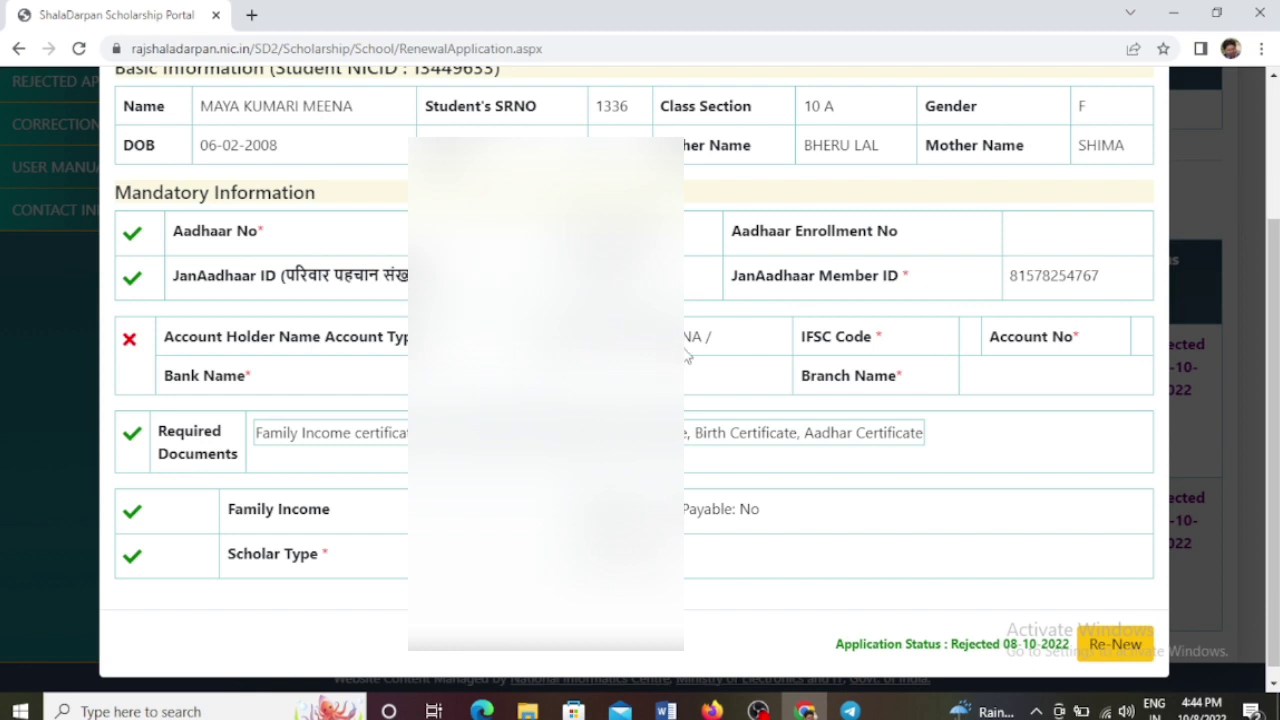
pyautogui.click(1125, 646)
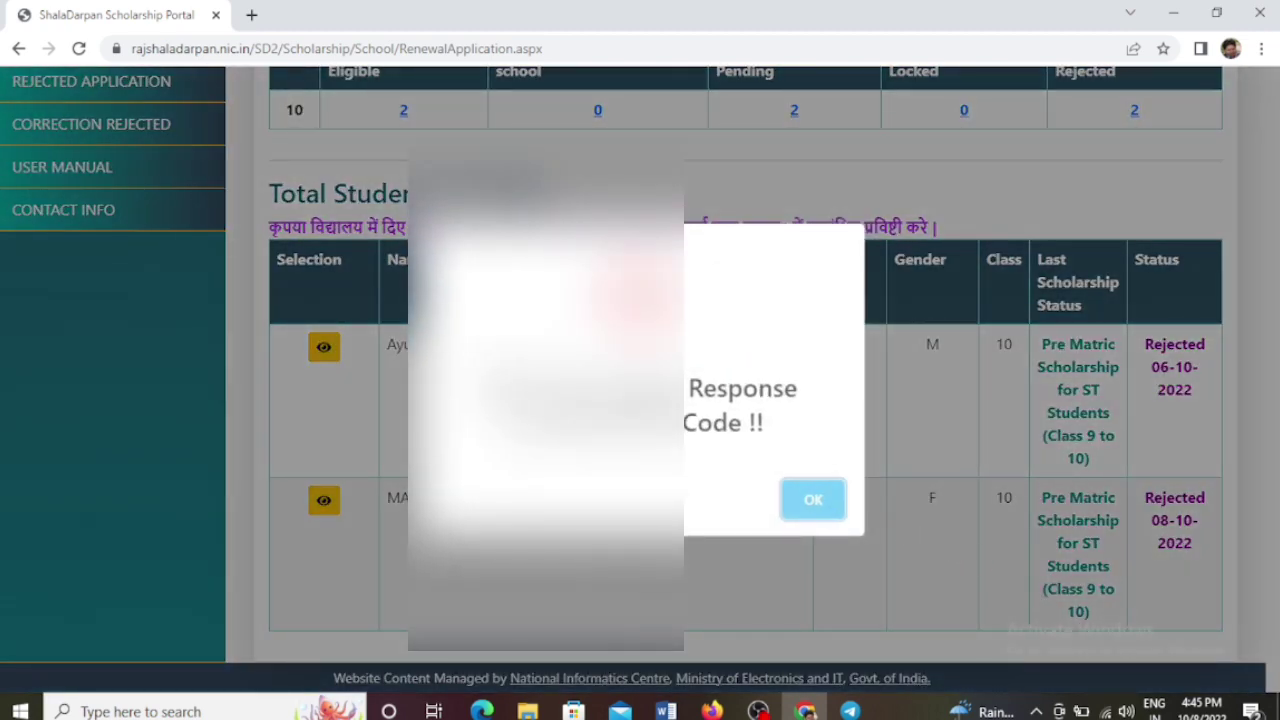
pyautogui.moveTo(483, 388); pyautogui.dragTo(770, 440)
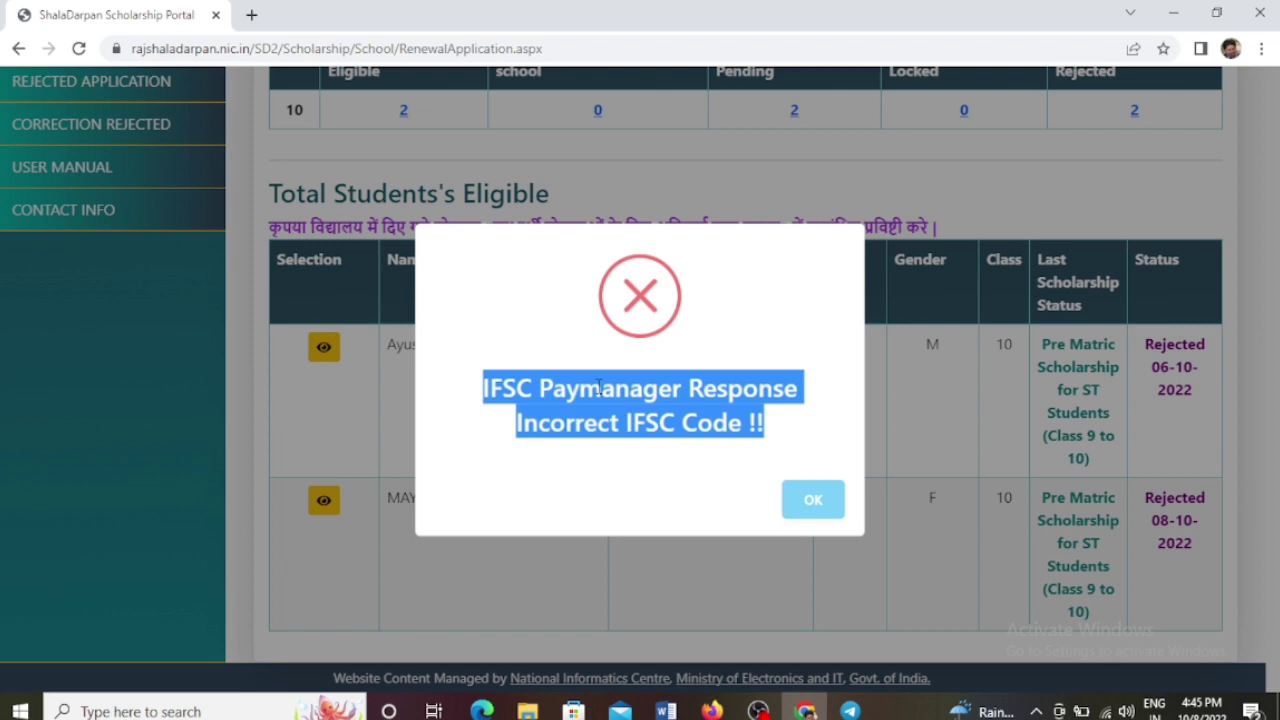
pyautogui.click(815, 512)
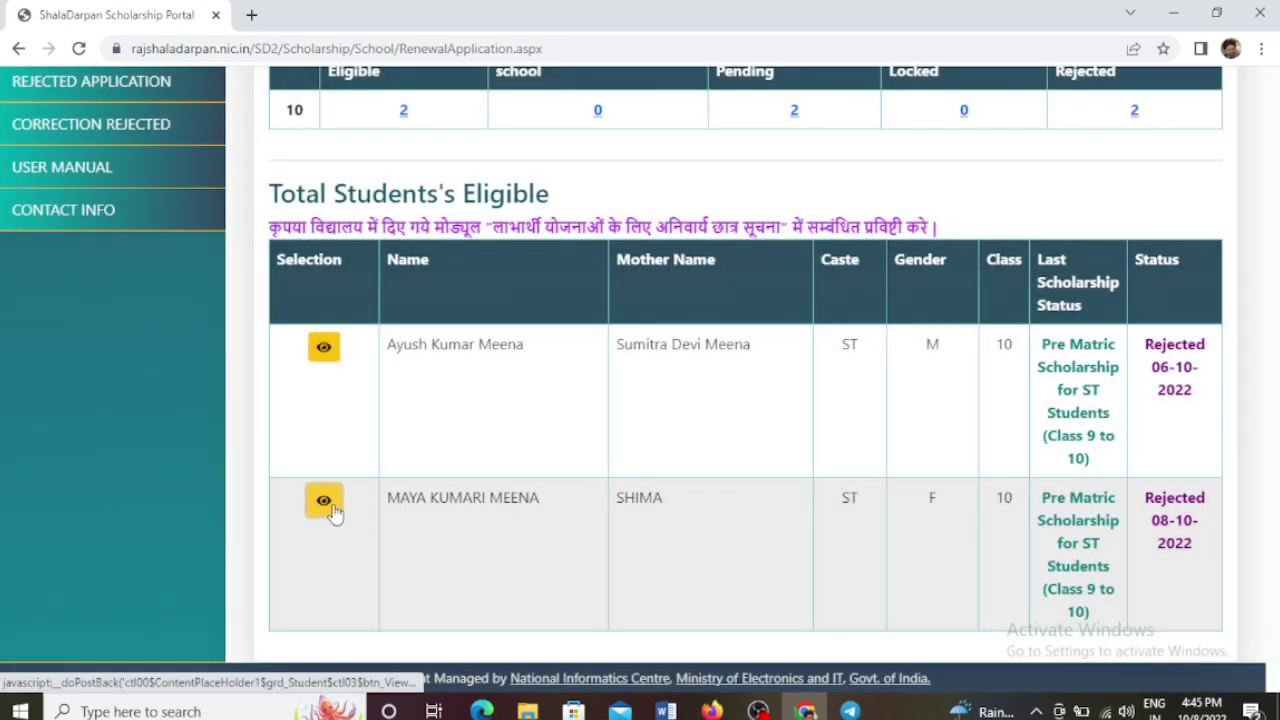
# - Reopen the second class 10 student's application, recheck the mandatory information and bank details, and close it
pyautogui.click(325, 503)
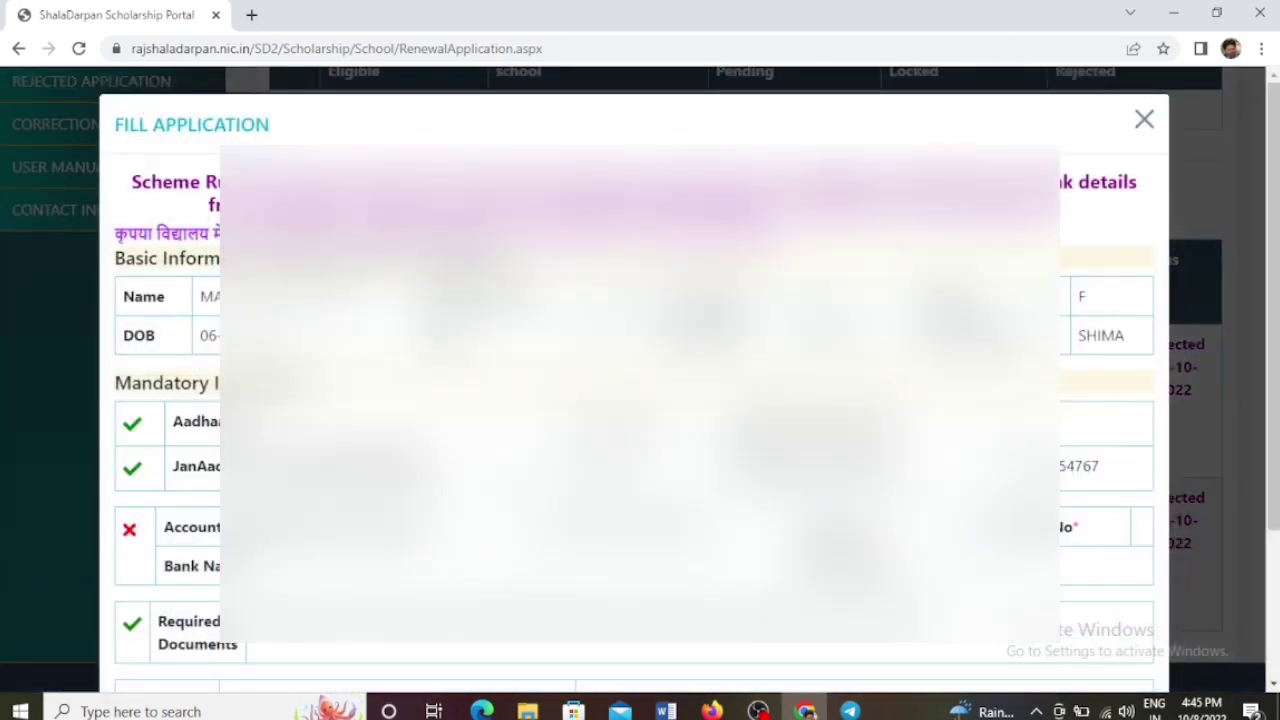
pyautogui.scroll(-1, 640, 380)
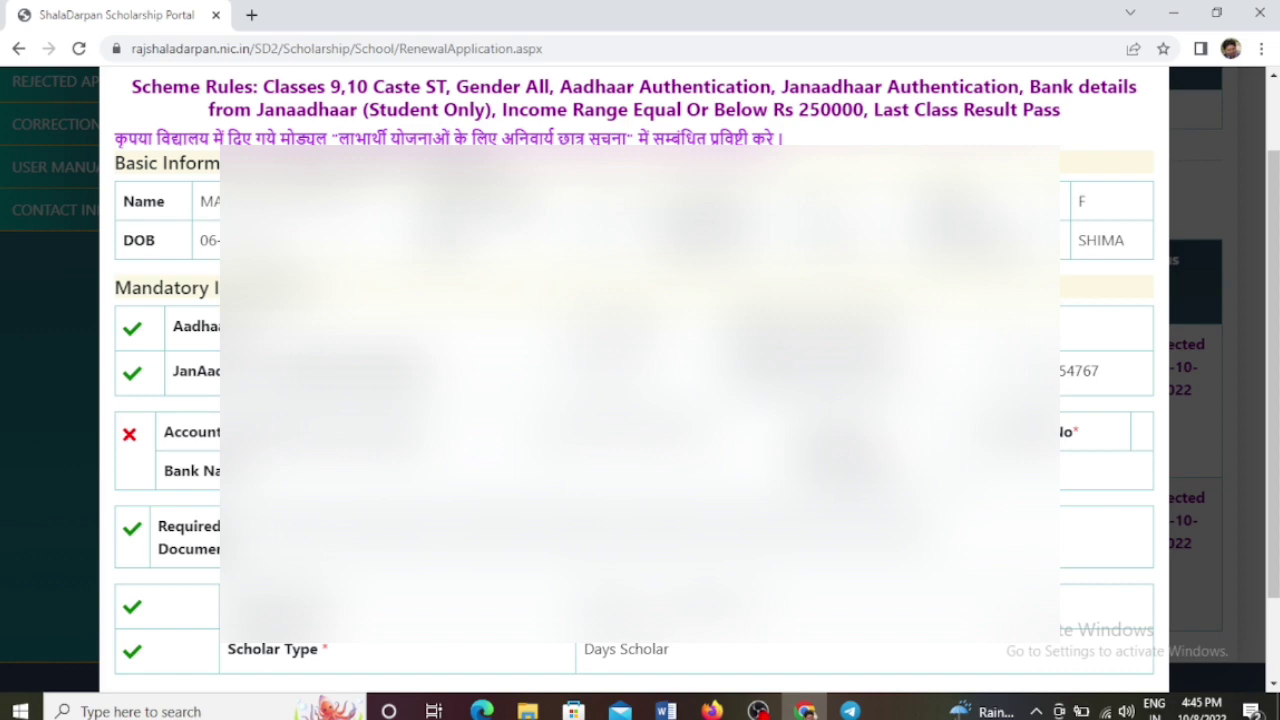
pyautogui.scroll(-1, 640, 374)
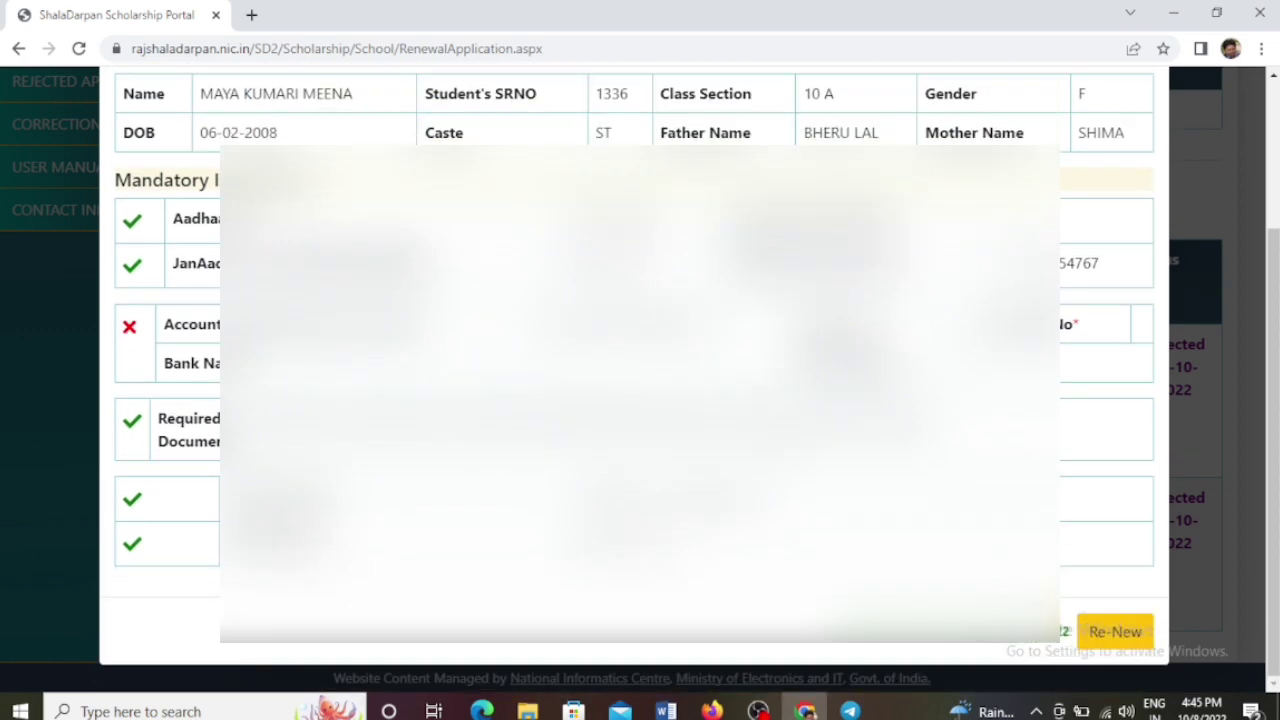
pyautogui.scroll(2, 1135, 236)
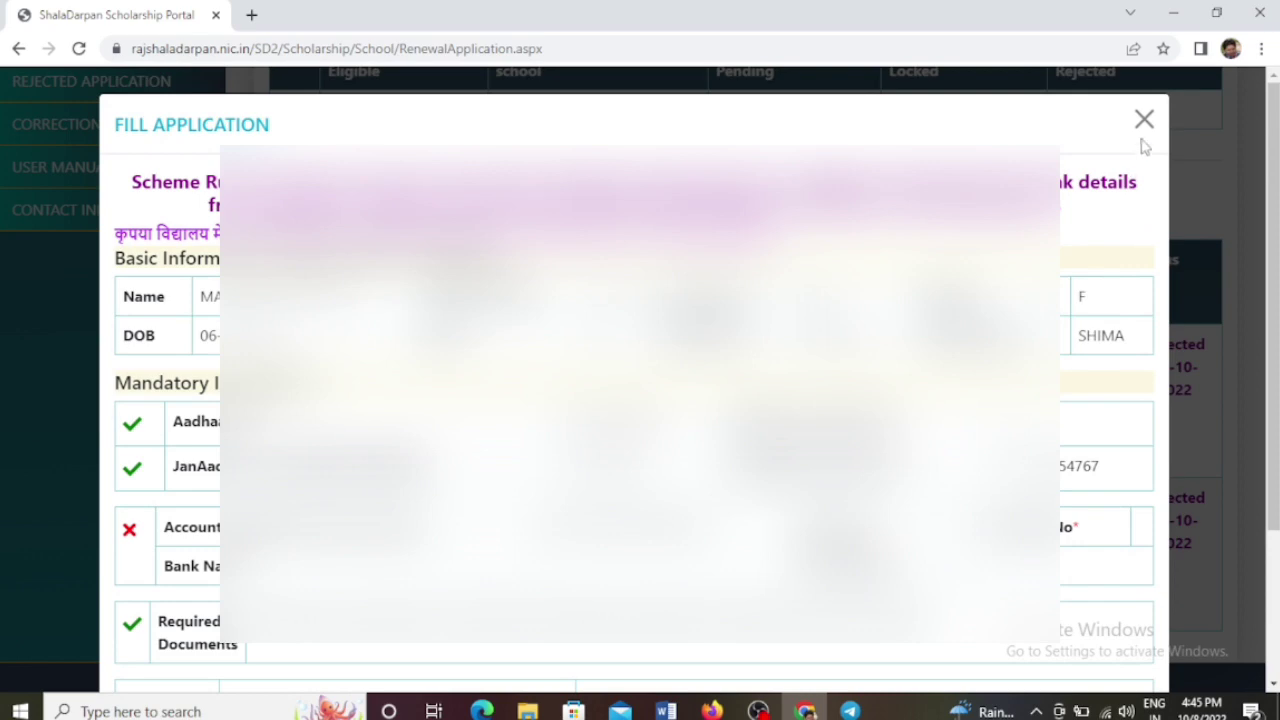
pyautogui.click(1144, 120)
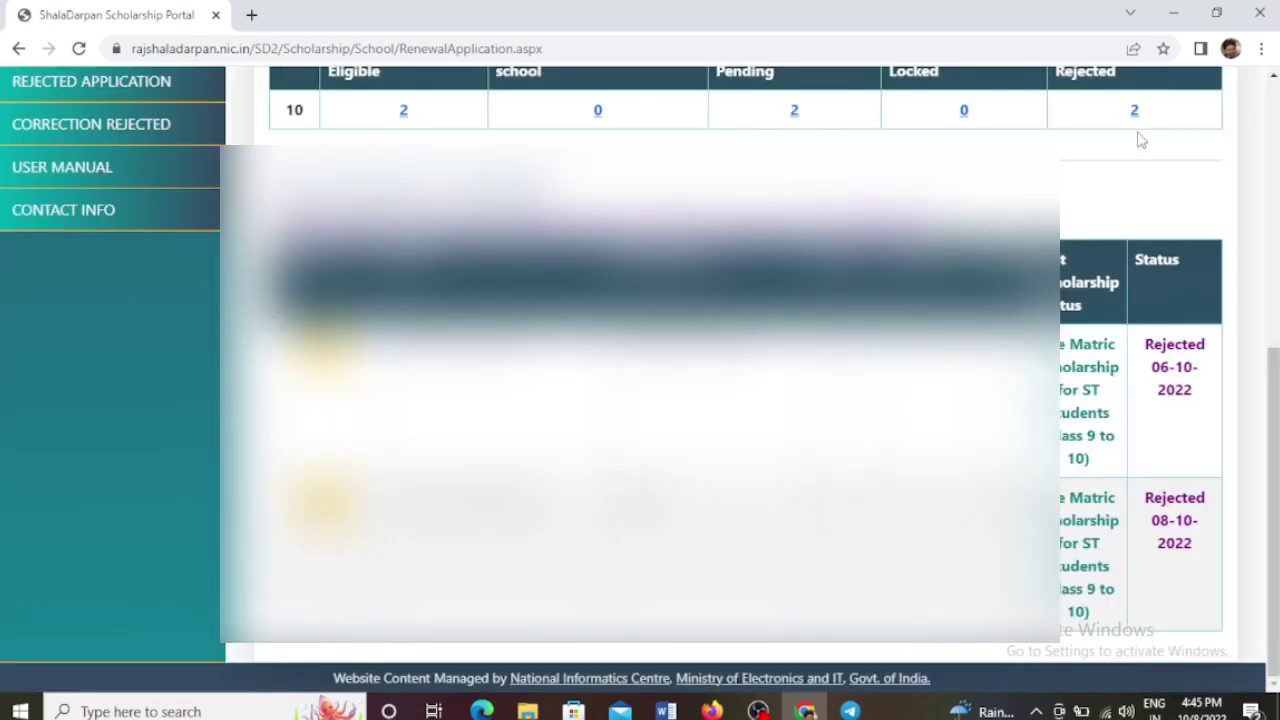
# - Reset the scheme selection and look up renewal students under Pre Matric Scholarship for OBC Students (Class 6 to 8)
pyautogui.scroll(1, 1140, 137)
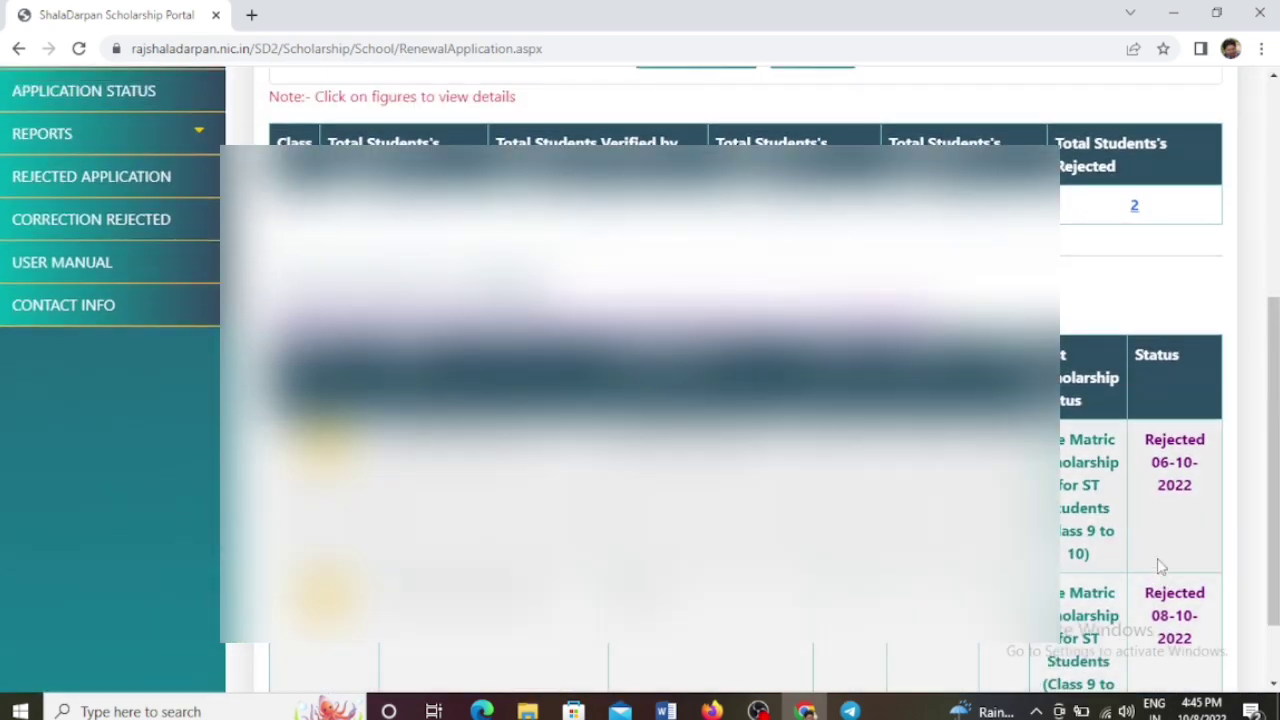
pyautogui.scroll(2, 745, 380)
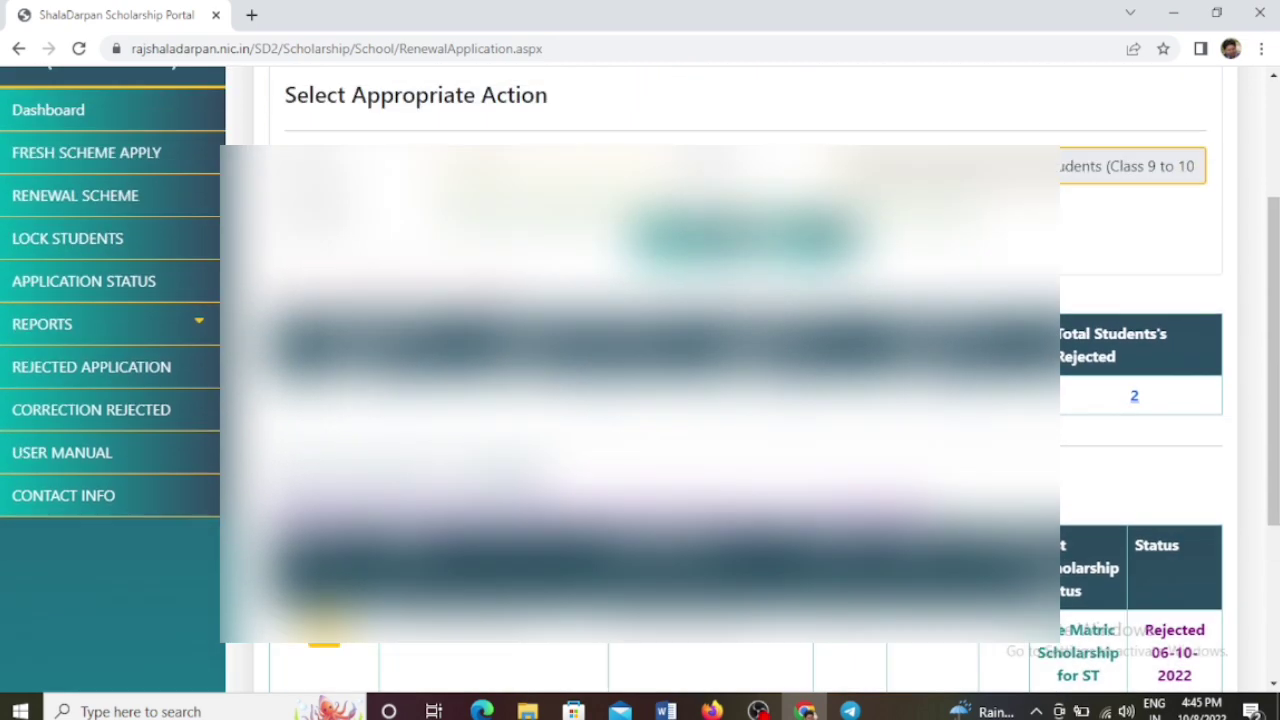
pyautogui.click(729, 245)
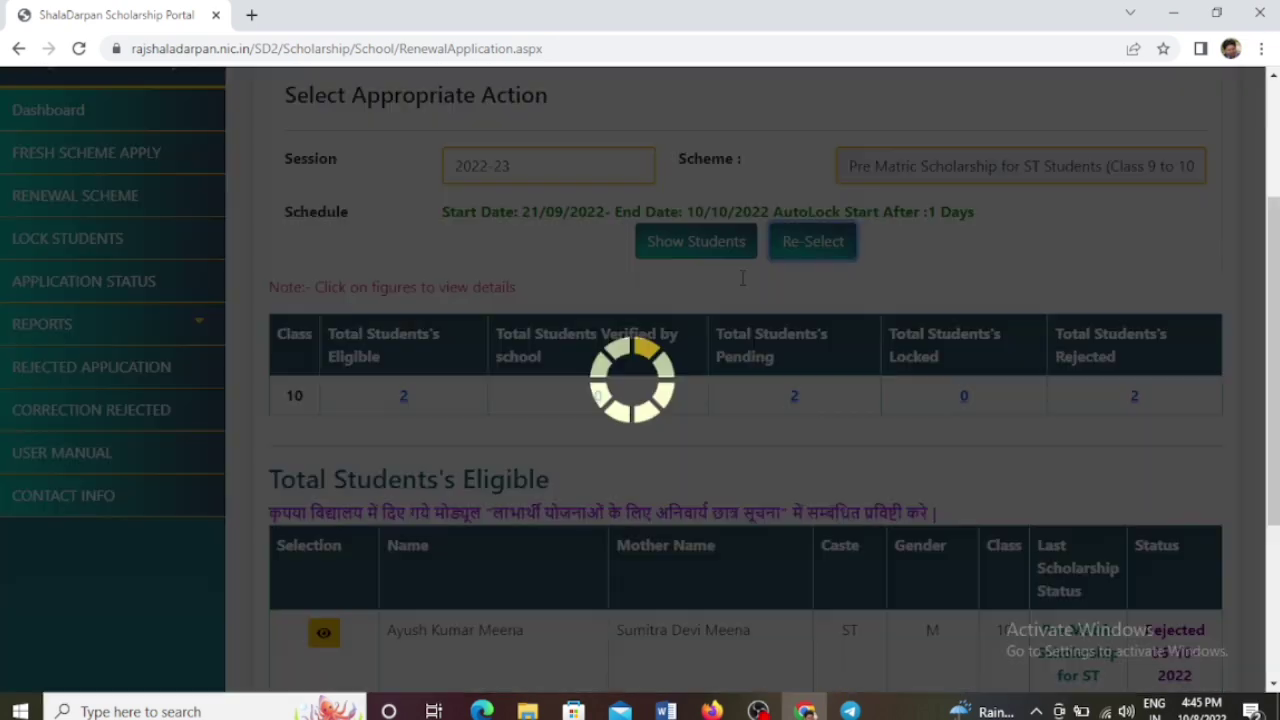
pyautogui.click(845, 245)
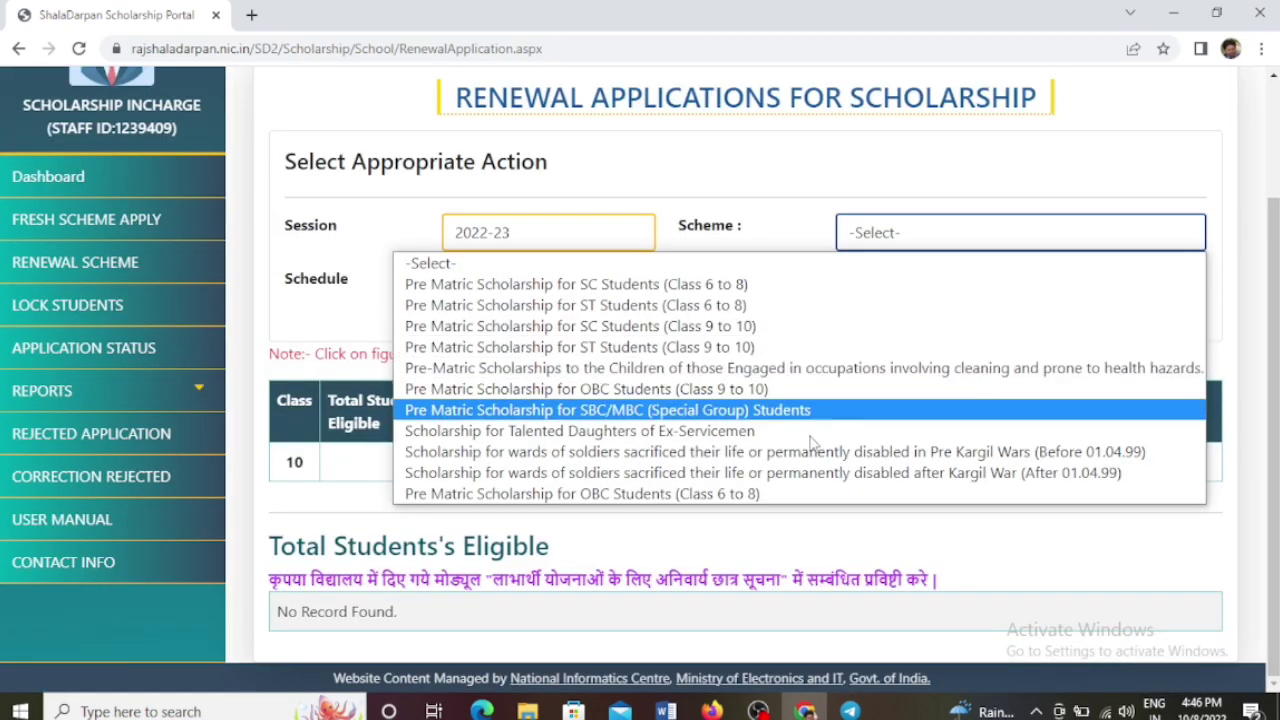
pyautogui.click(780, 494)
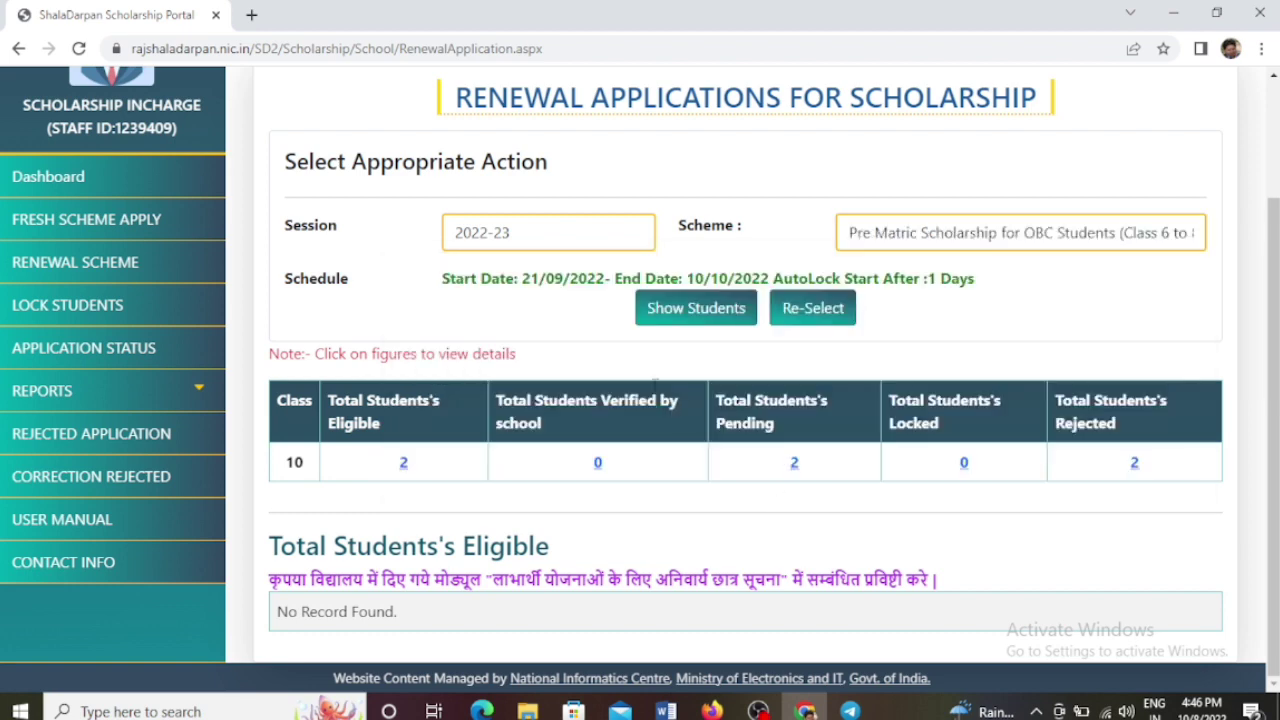
pyautogui.click(668, 318)
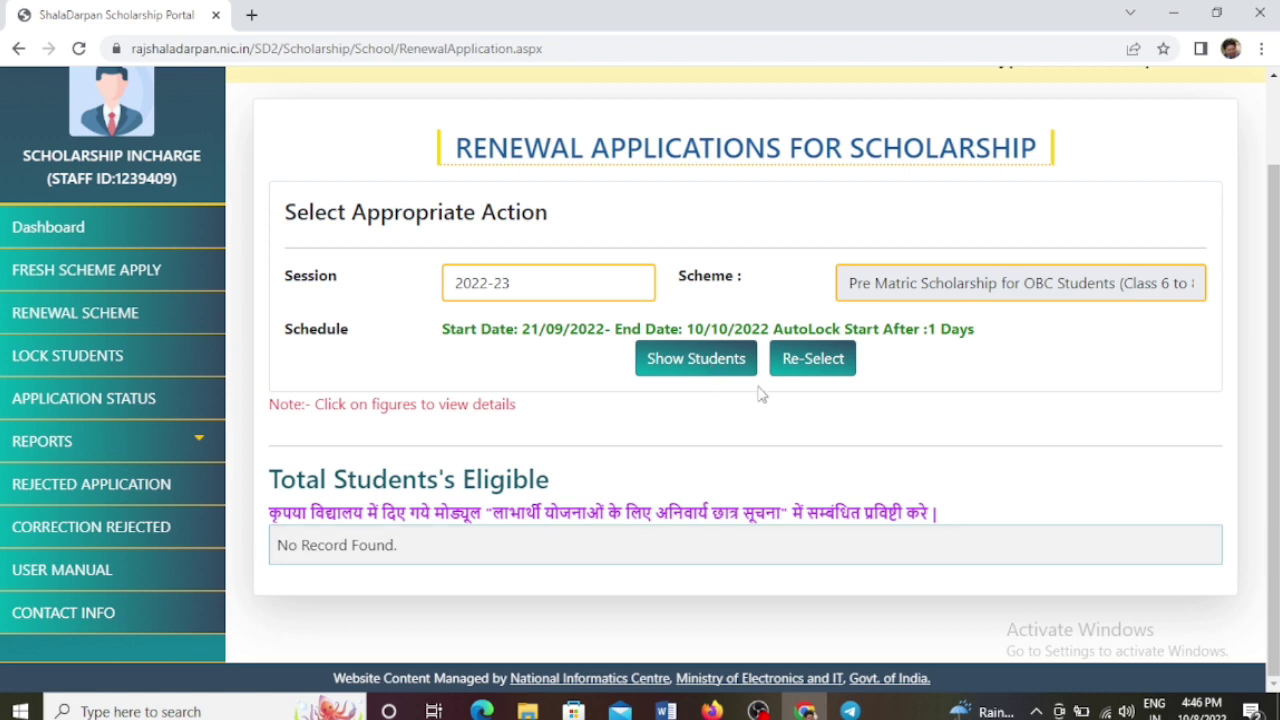
pyautogui.click(790, 364)
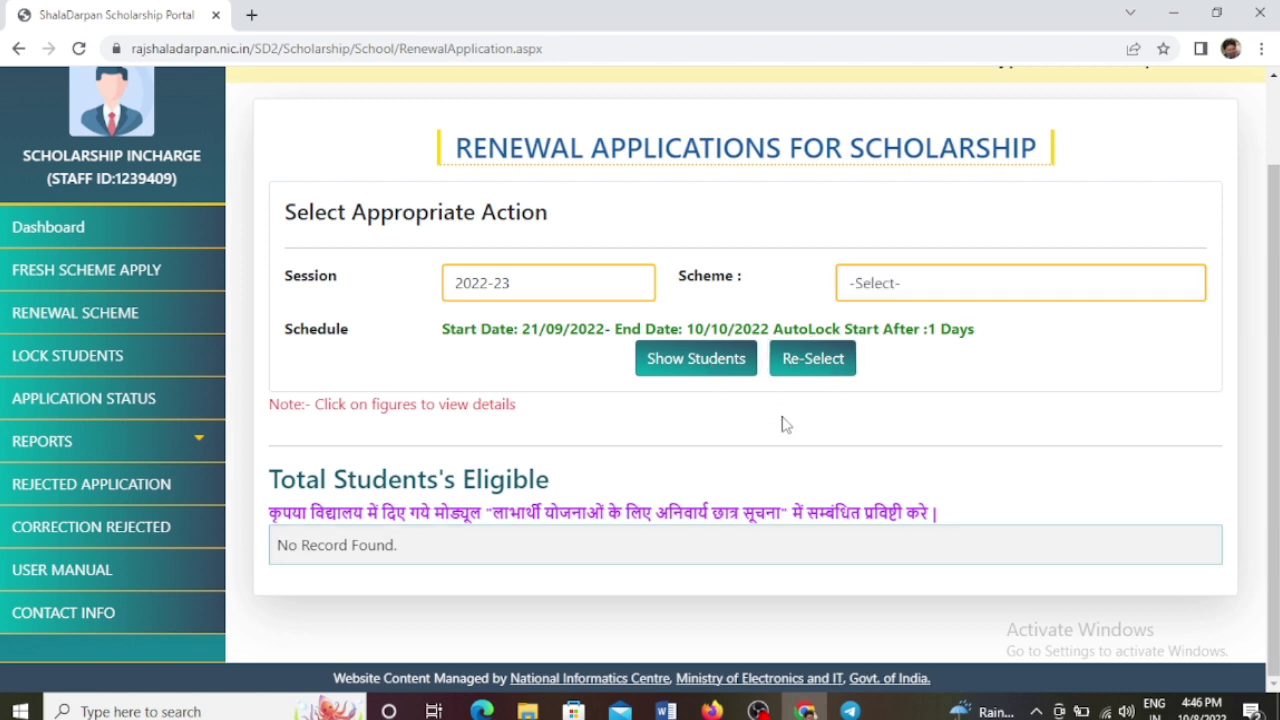
pyautogui.click(872, 278)
pyautogui.click(620, 545)
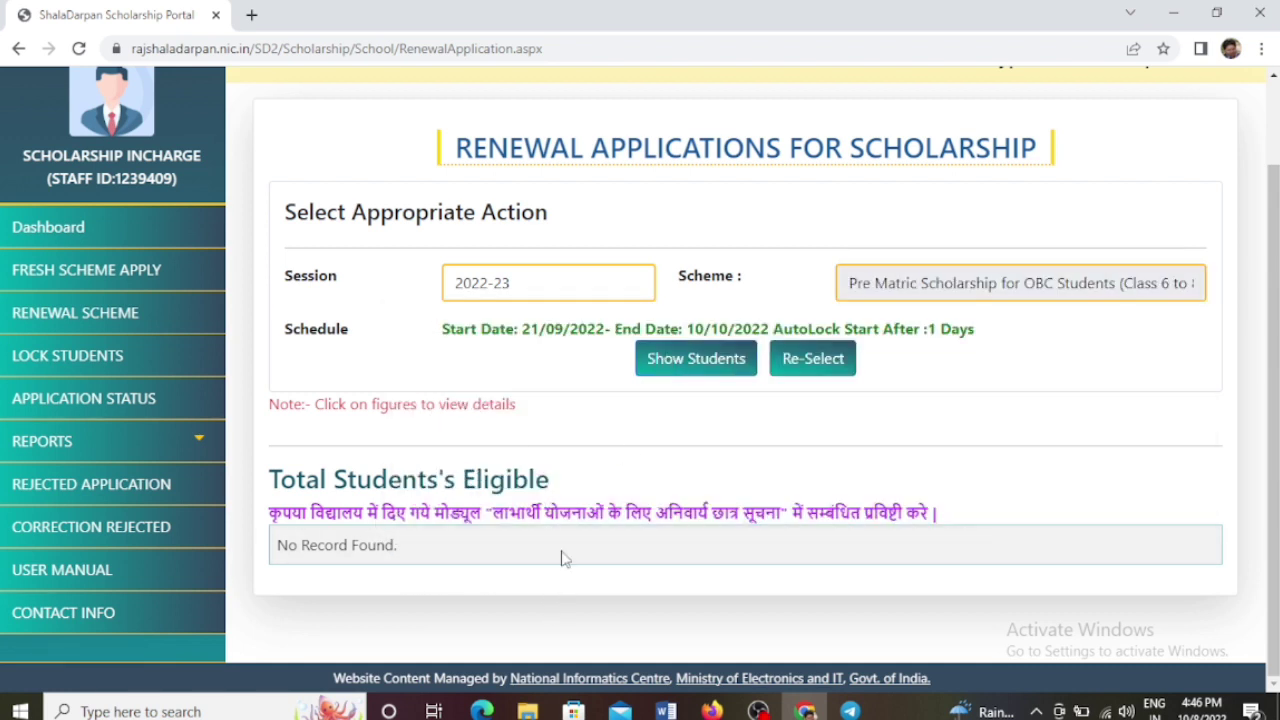
# - Reset the scheme selection and look up renewal students under Pre Matric Scholarship for SC Students (Class 9 to 10)
pyautogui.click(820, 363)
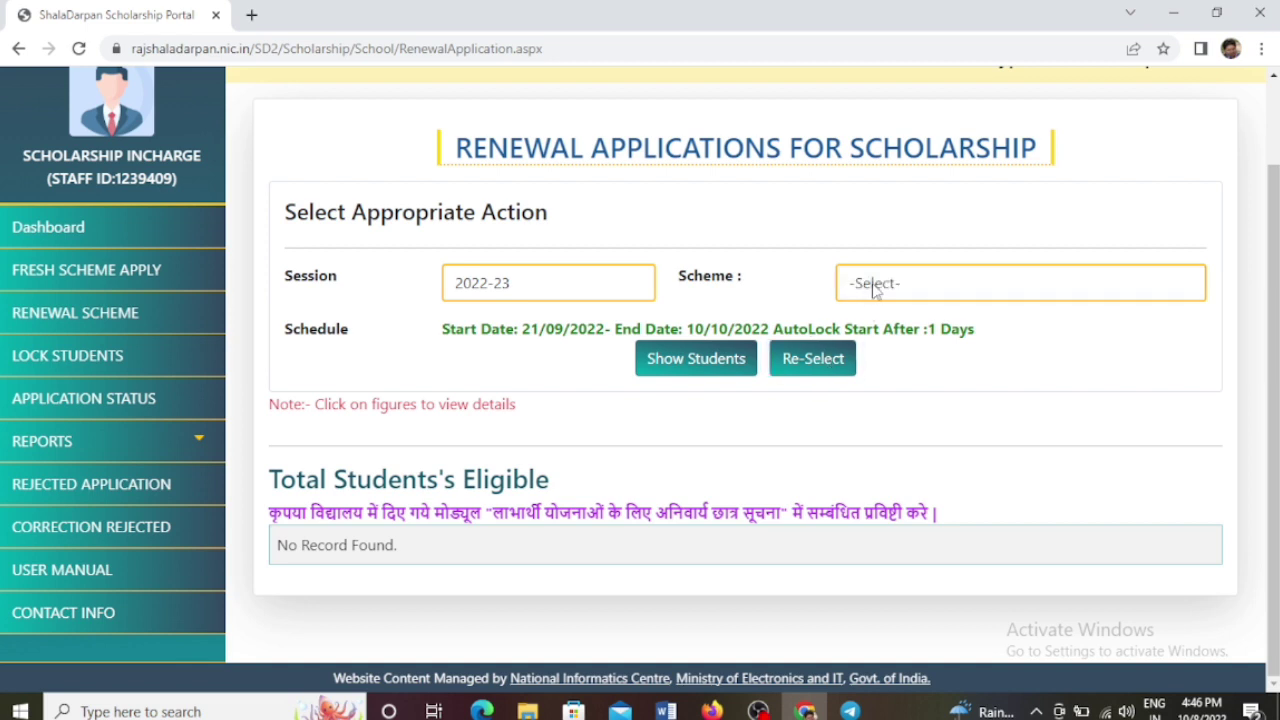
pyautogui.click(871, 284)
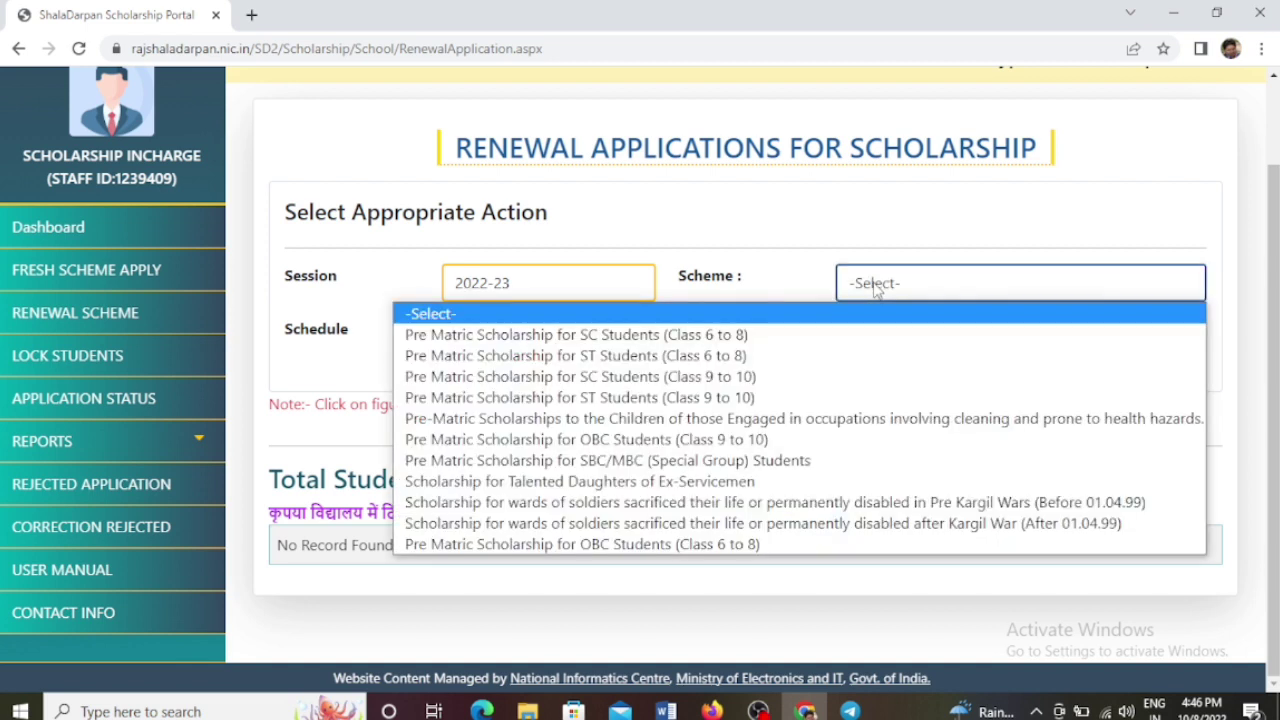
pyautogui.click(826, 380)
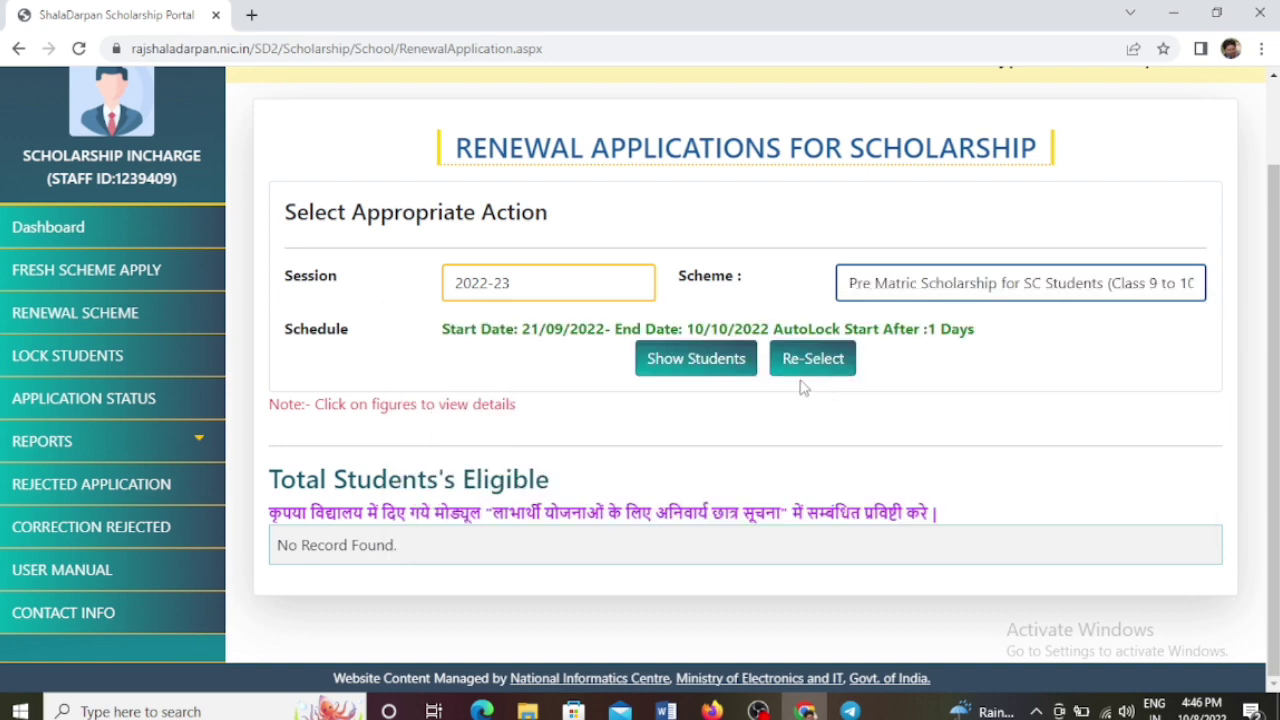
pyautogui.click(712, 364)
pyautogui.click(712, 364)
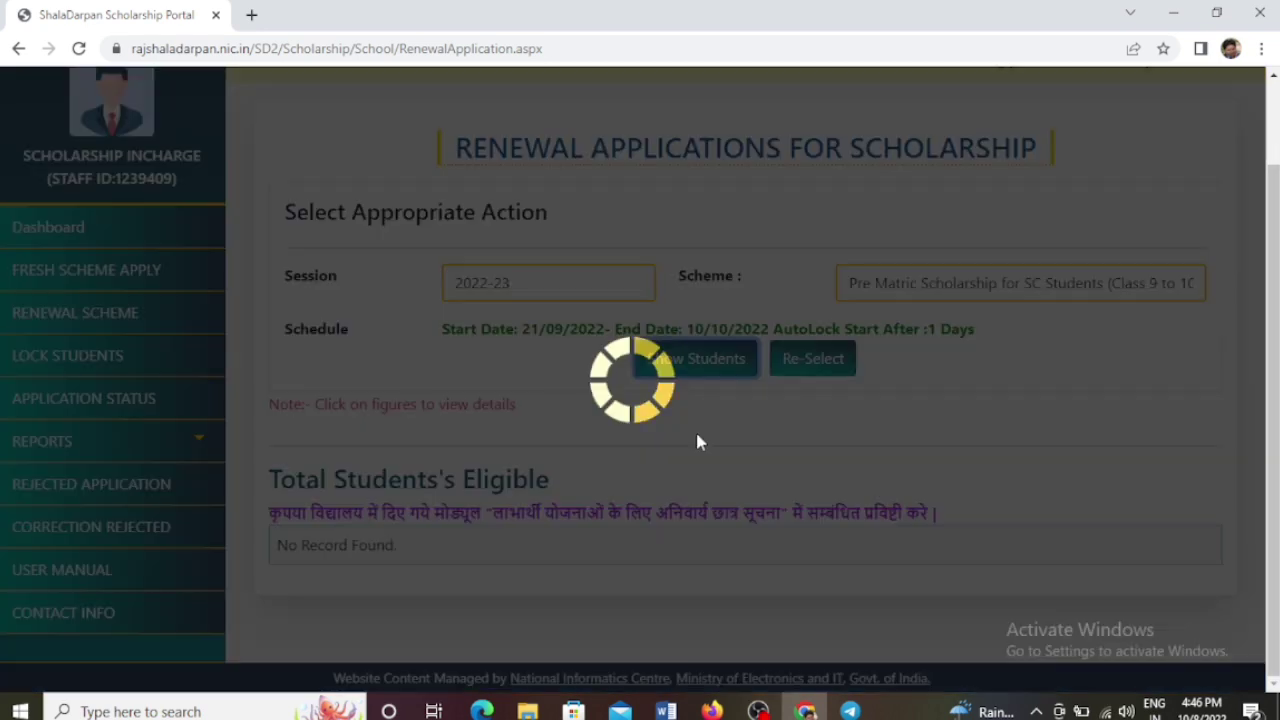
# - List all eligible class 10 students for the SC scheme and examine their last scholarship and application status
pyautogui.scroll(-1, 663, 500)
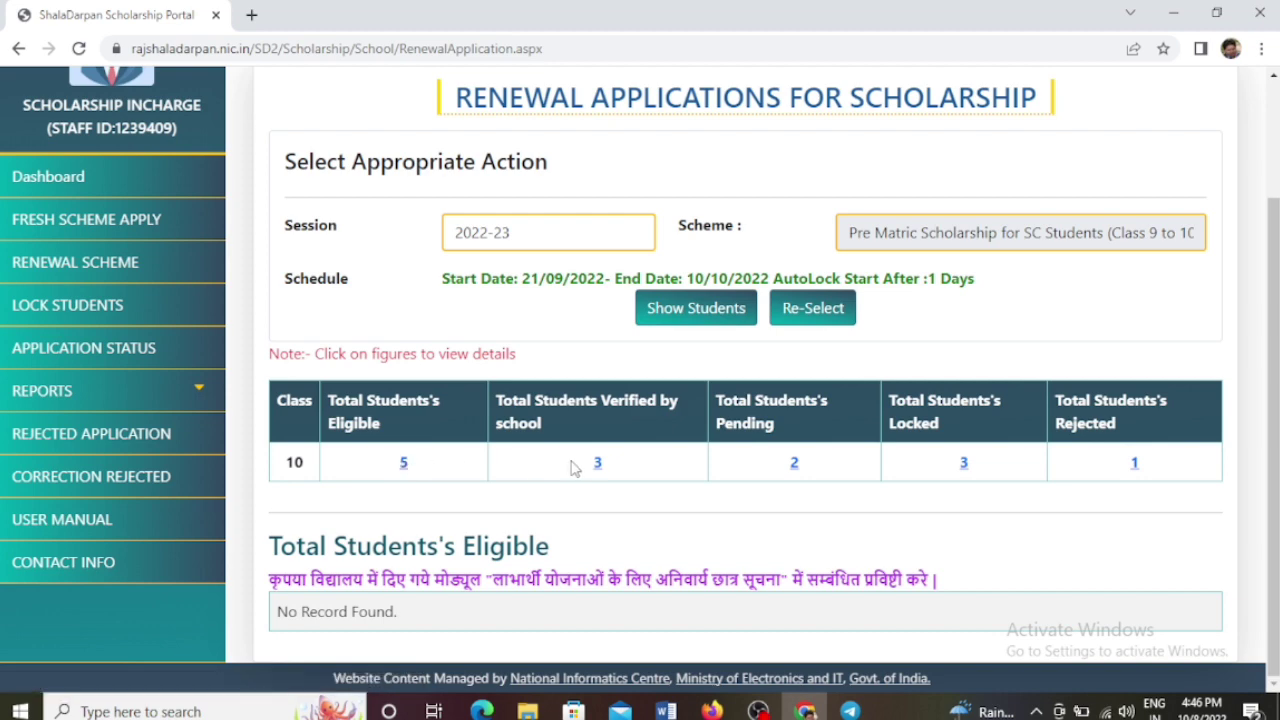
pyautogui.click(406, 463)
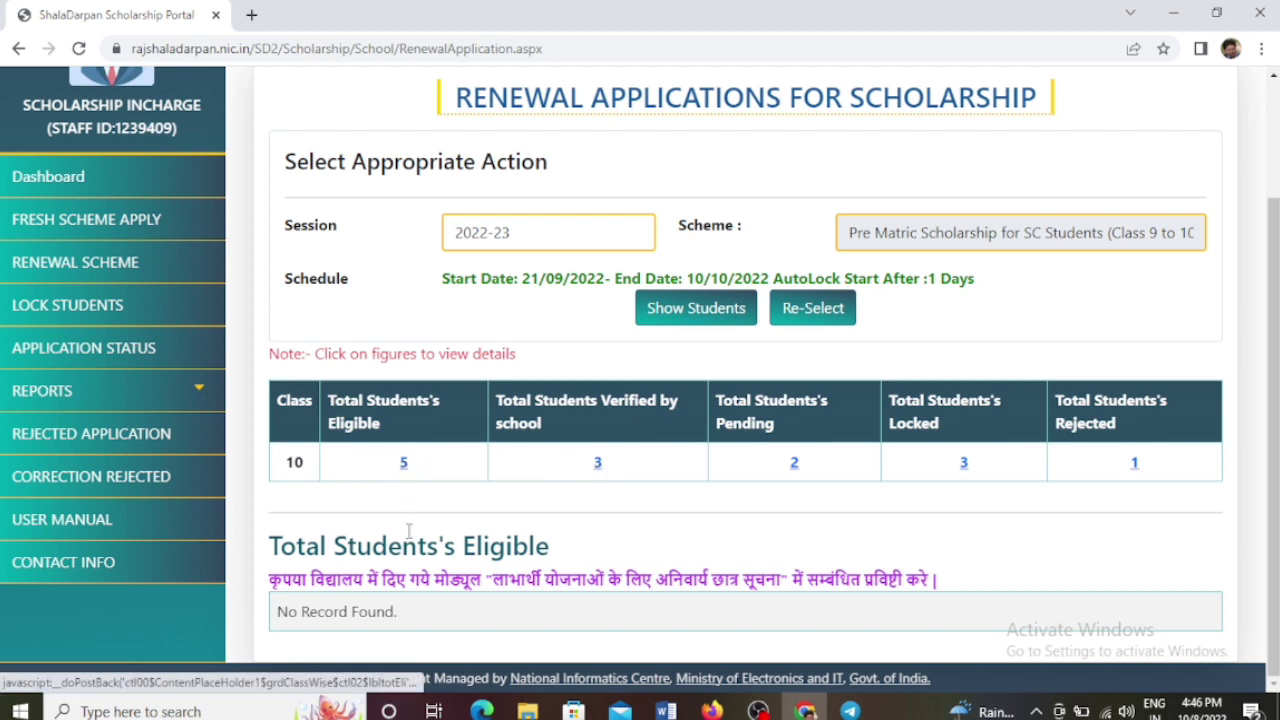
pyautogui.scroll(-3, 409, 531)
pyautogui.scroll(-4, 800, 400)
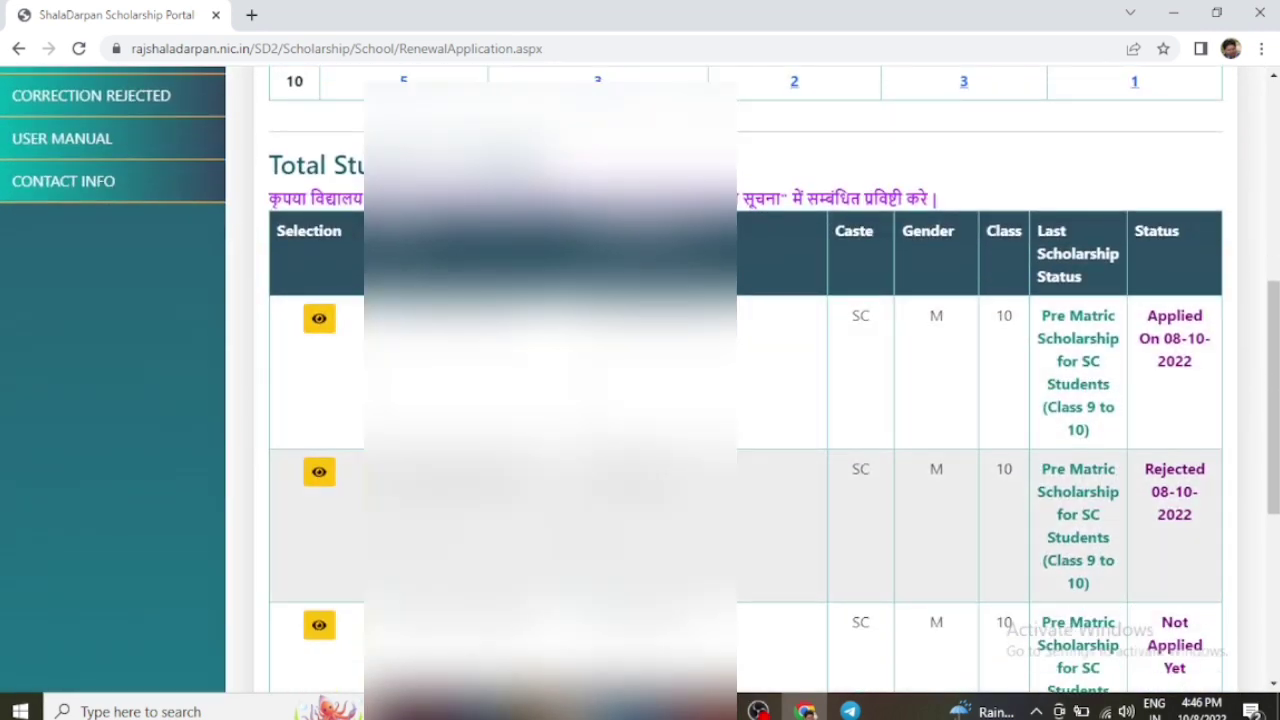
pyautogui.scroll(-2, 745, 380)
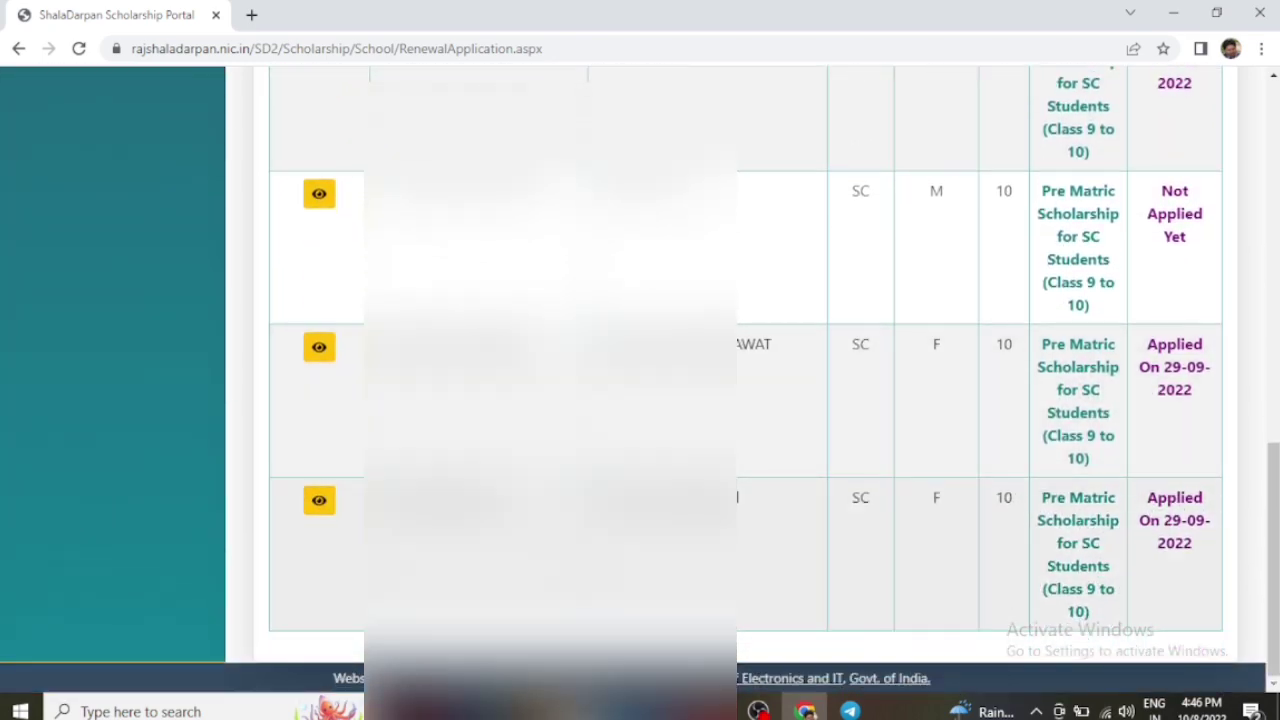
pyautogui.scroll(8, 788, 332)
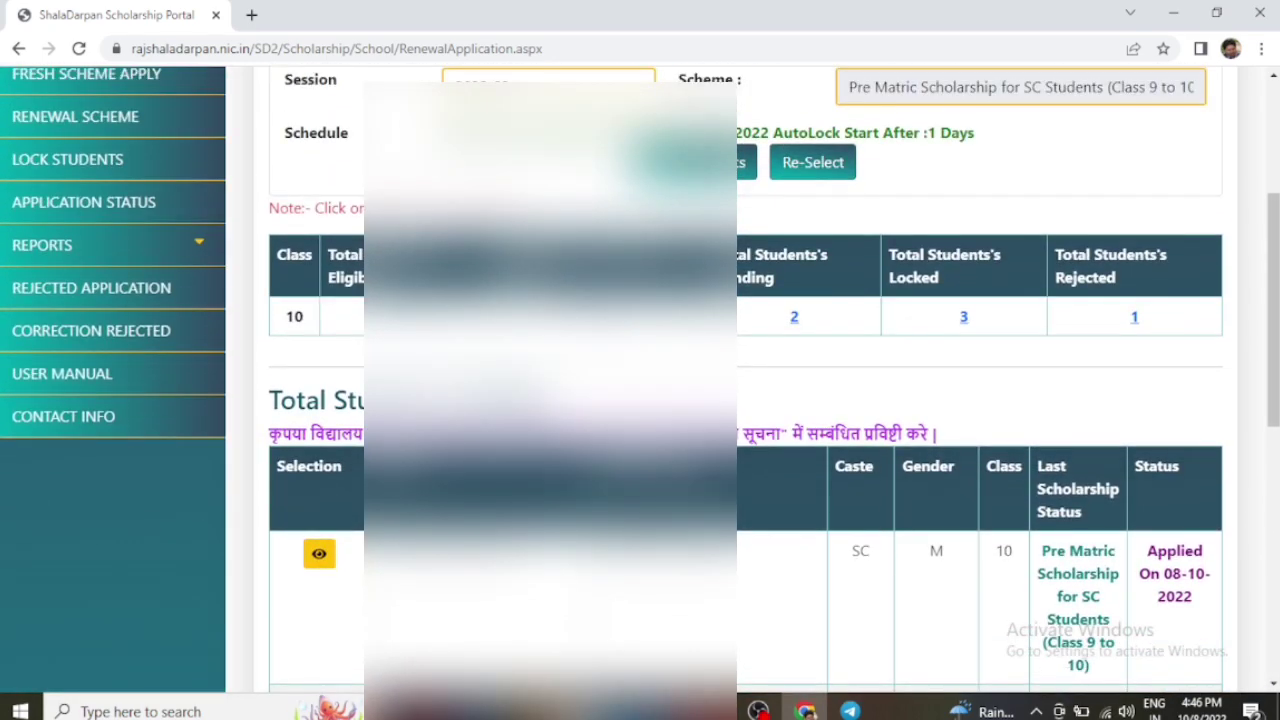
# - List the pending class 10 students, open the application marked Not Applied Yet, renew its scholarship and dismiss the message
pyautogui.click(790, 332)
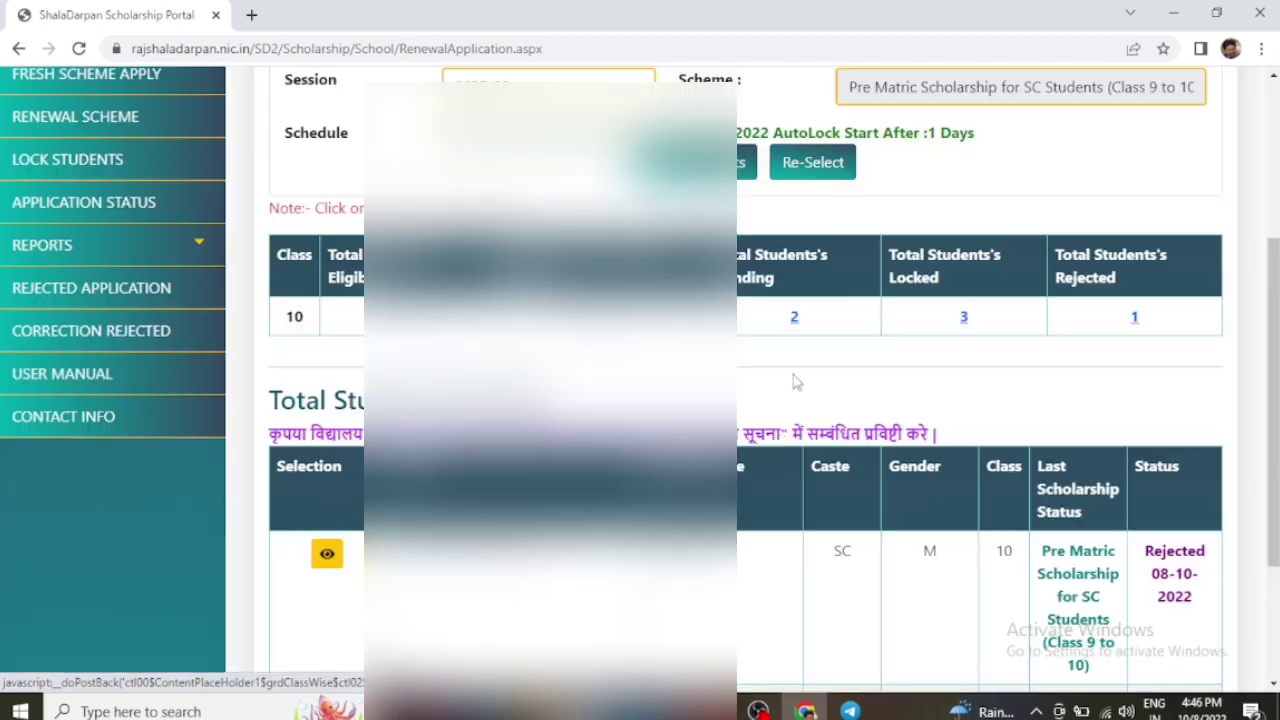
pyautogui.scroll(-2, 773, 490)
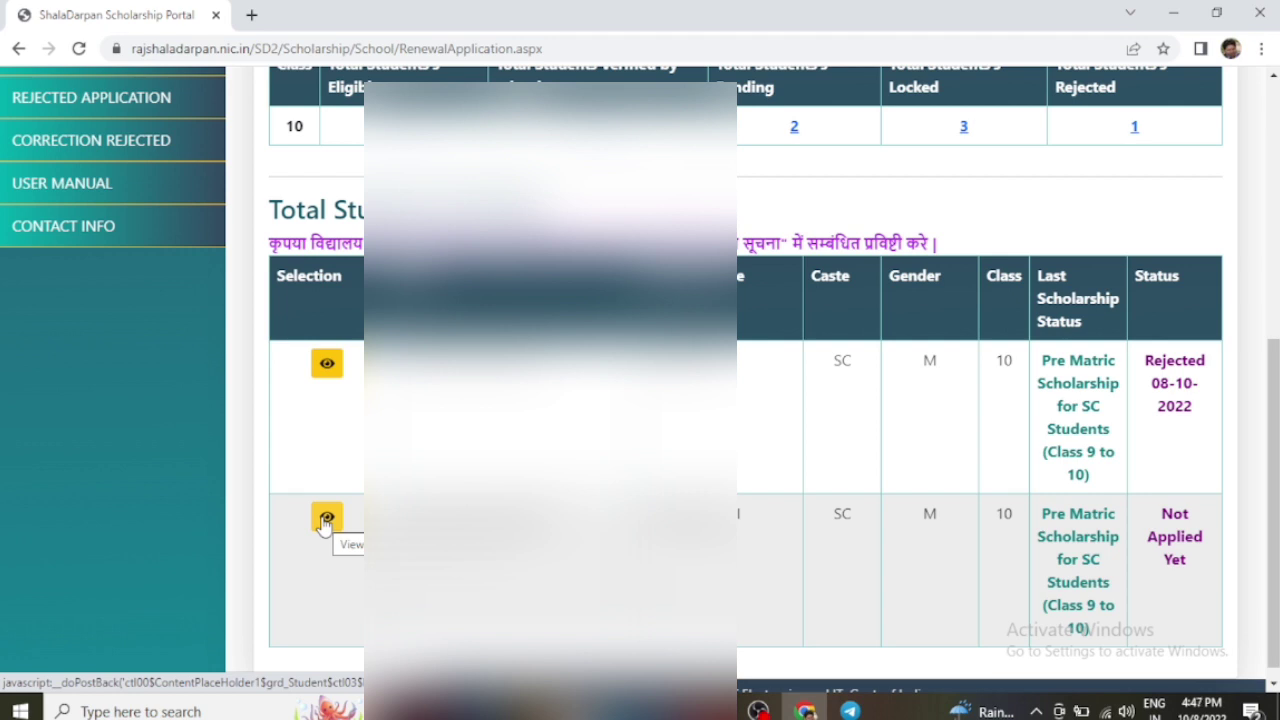
pyautogui.click(325, 519)
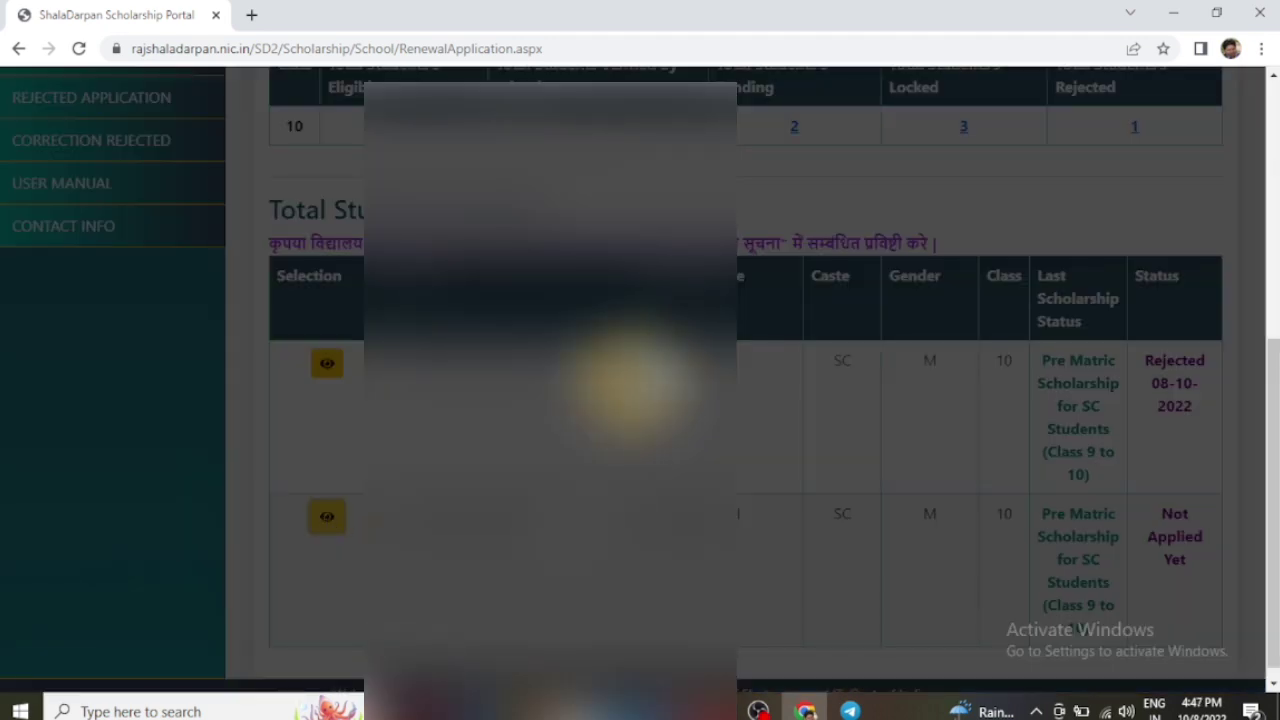
pyautogui.scroll(-2, 975, 518)
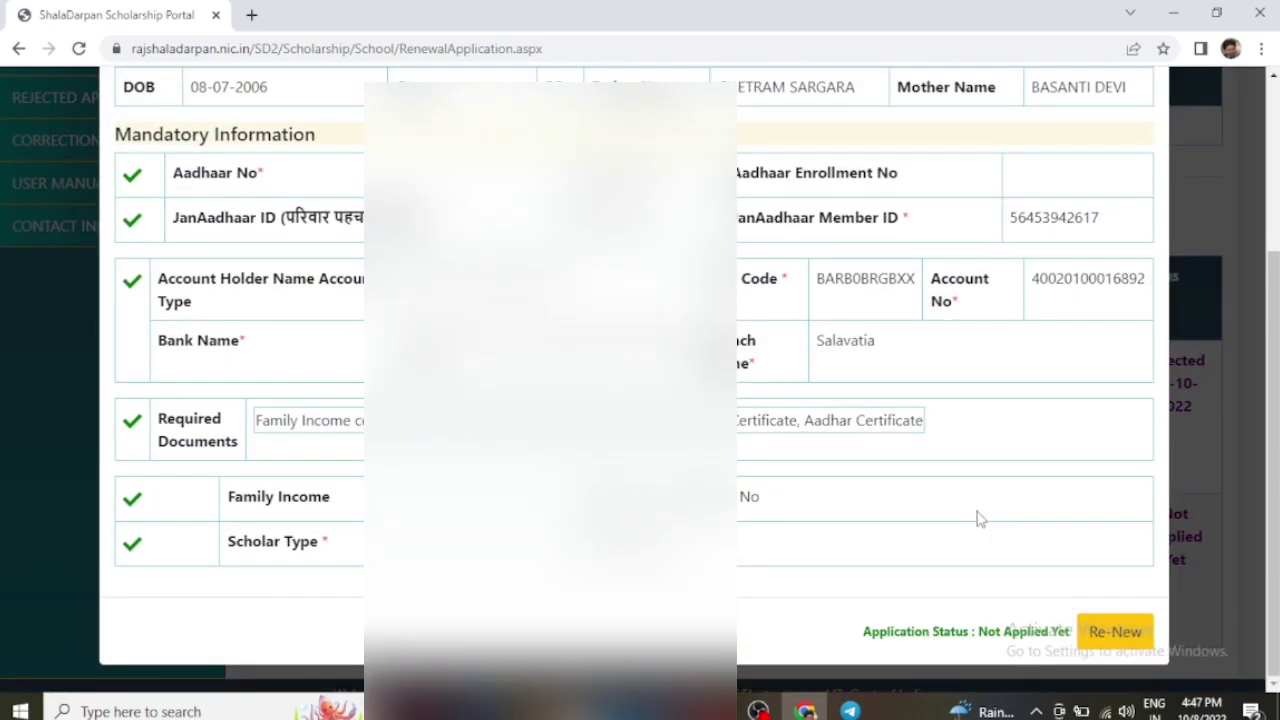
pyautogui.click(1115, 632)
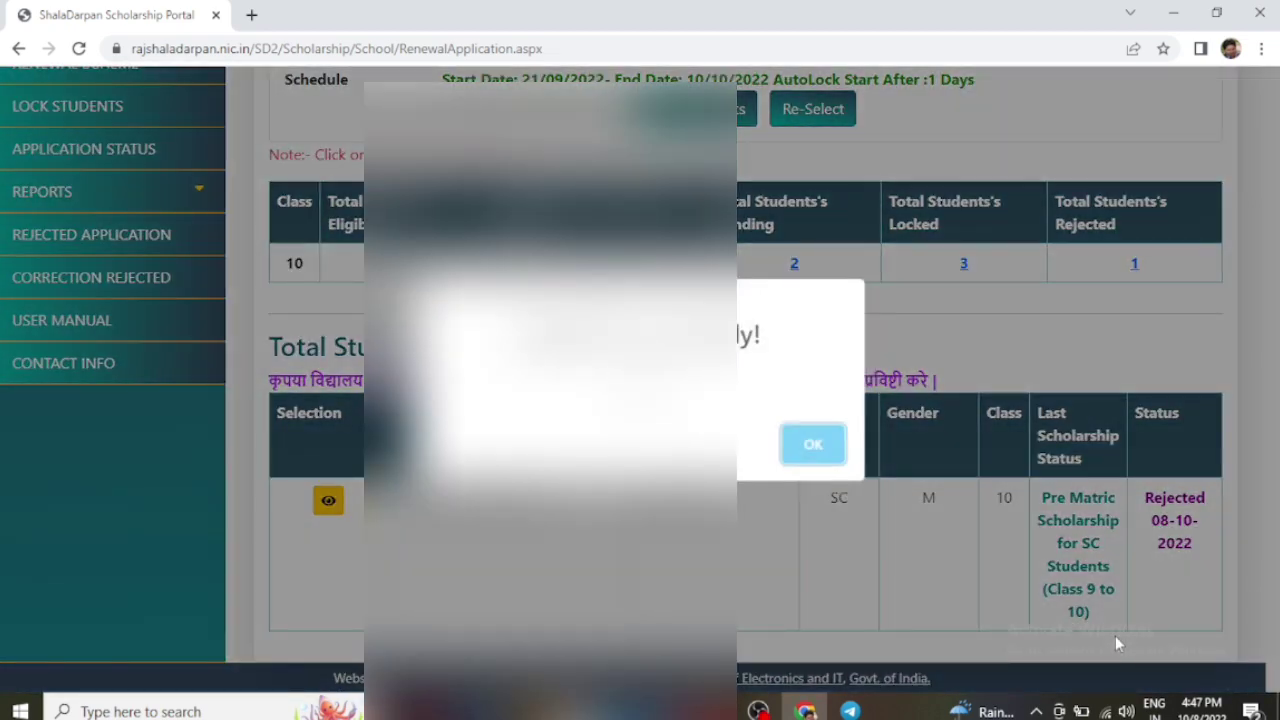
pyautogui.click(812, 449)
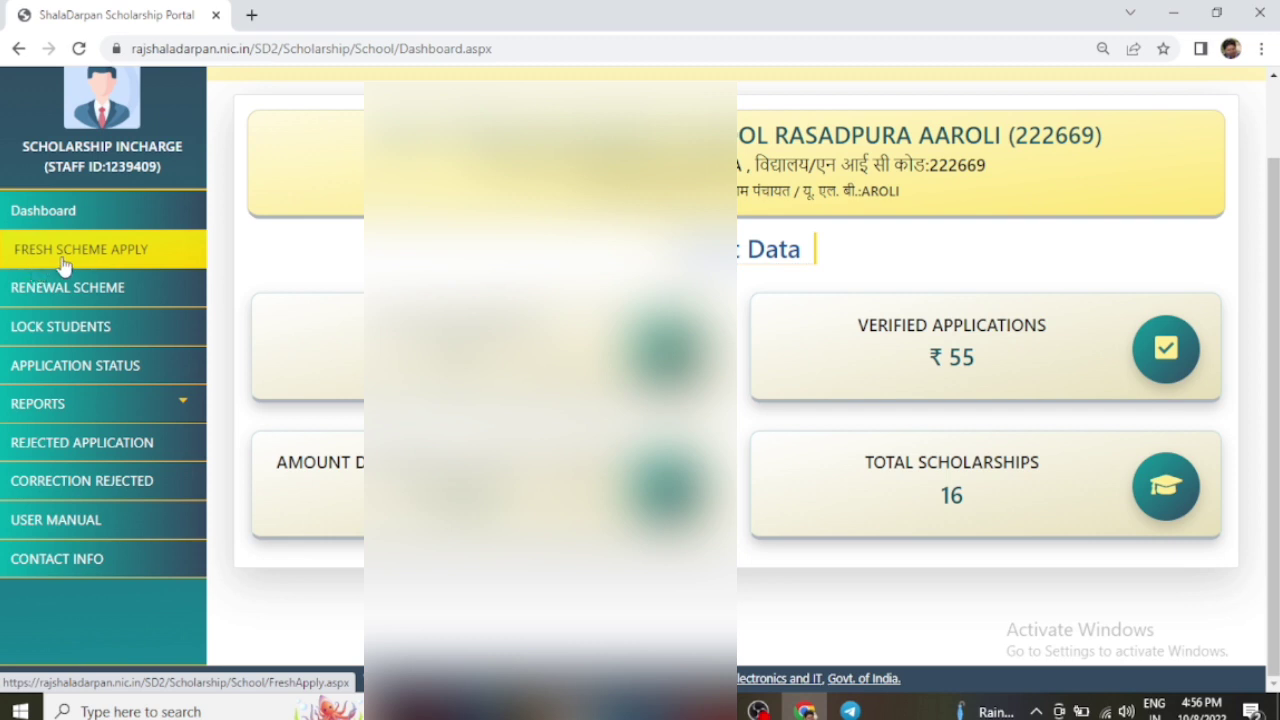
# - Open the fresh scheme application page and list class 10 students under Pre Matric Scholarship for SC Students (Class 9 to 10)
pyautogui.click(63, 264)
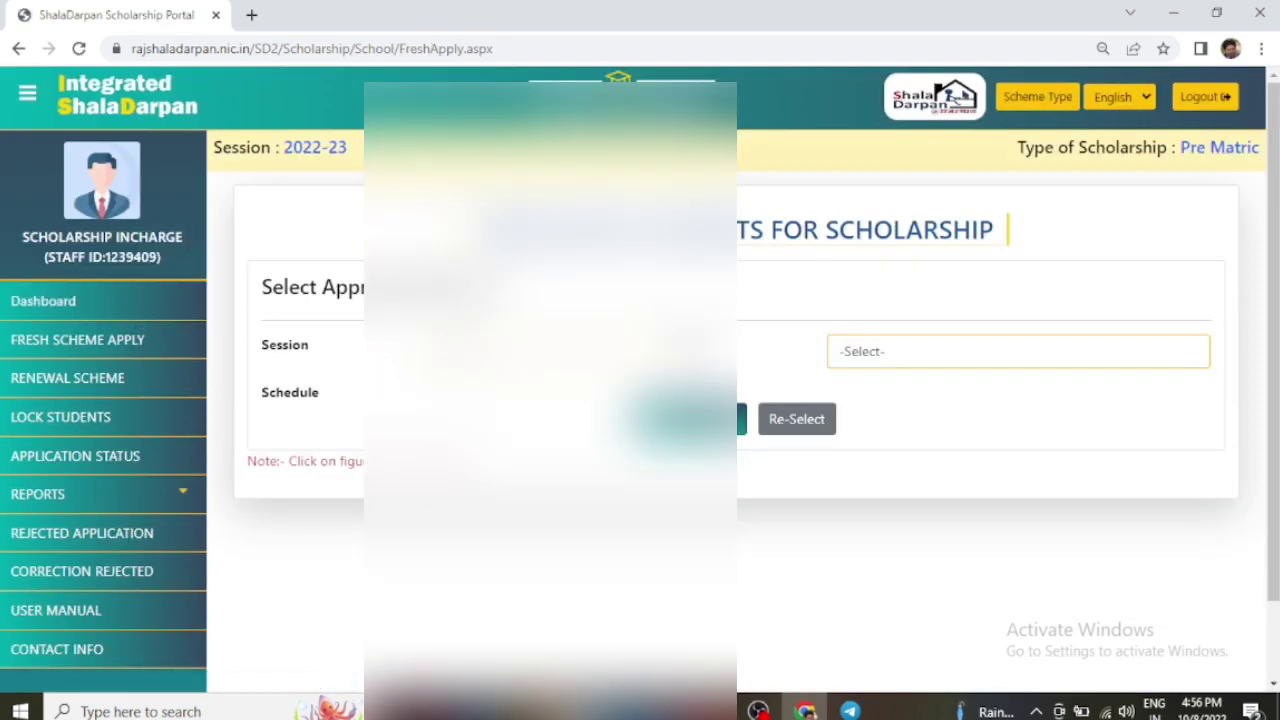
pyautogui.click(866, 360)
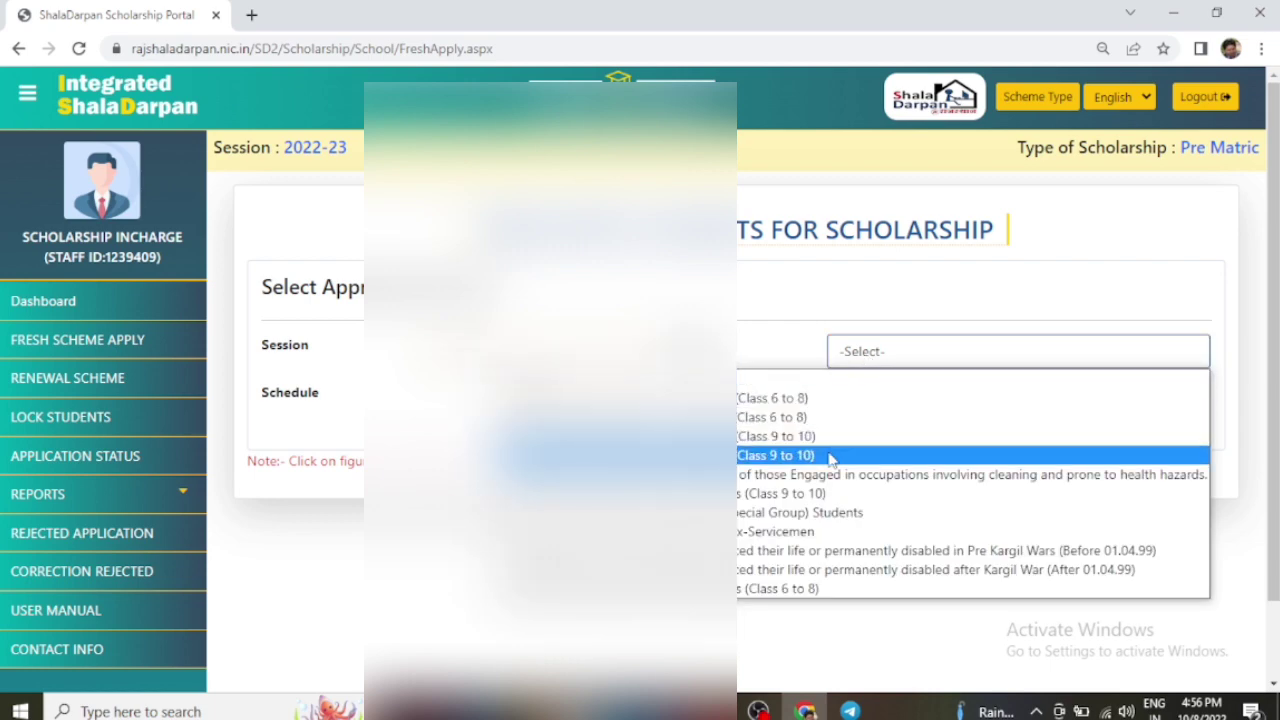
pyautogui.click(789, 441)
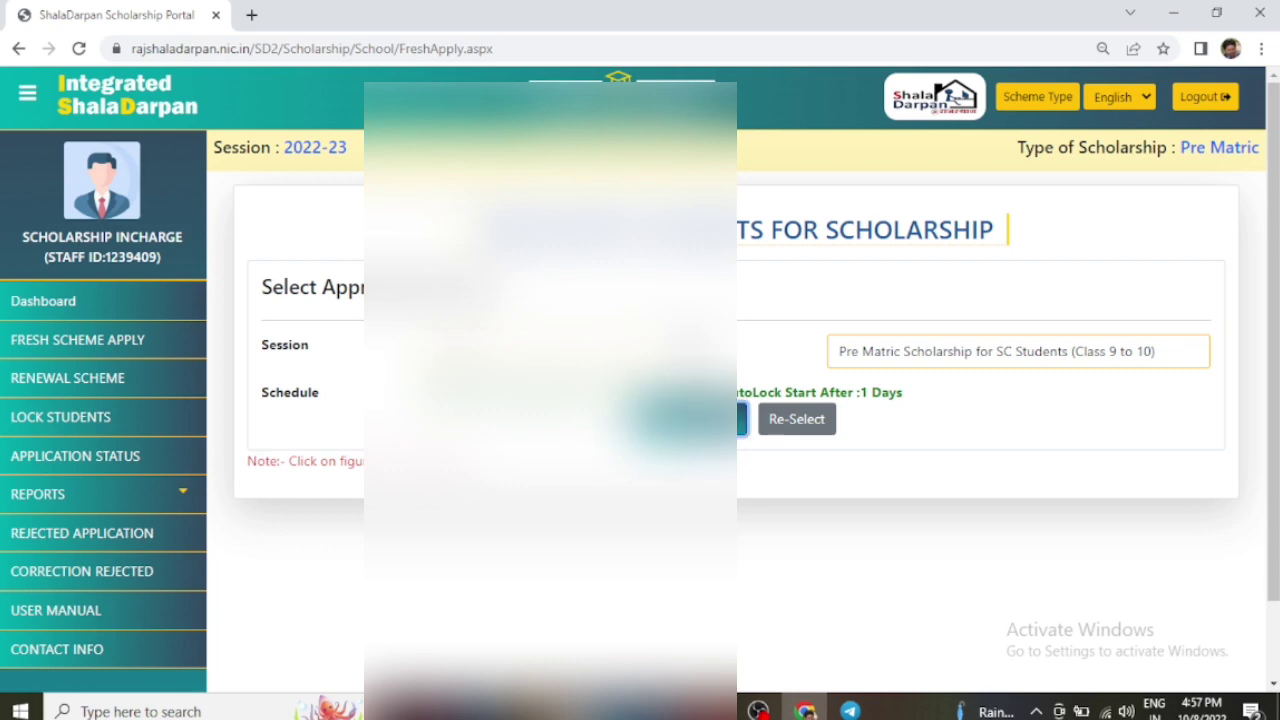
pyautogui.scroll(-1, 740, 400)
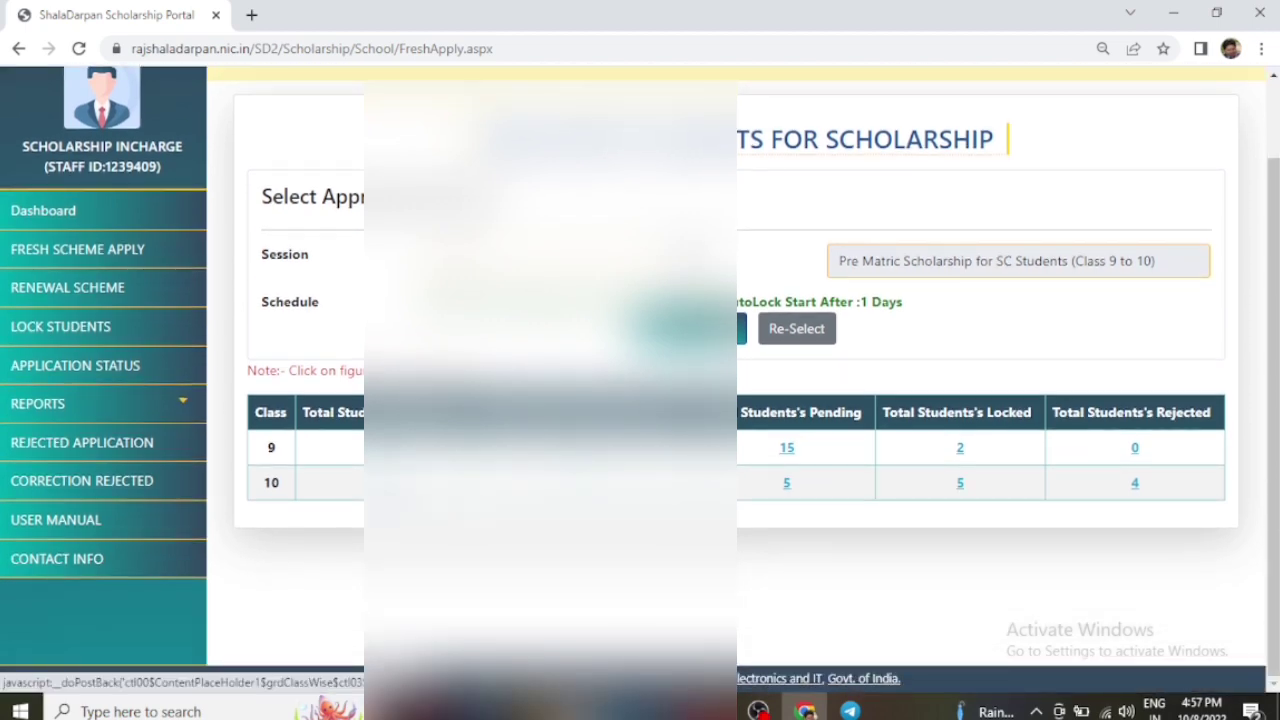
pyautogui.click(400, 482)
pyautogui.scroll(-2, 900, 400)
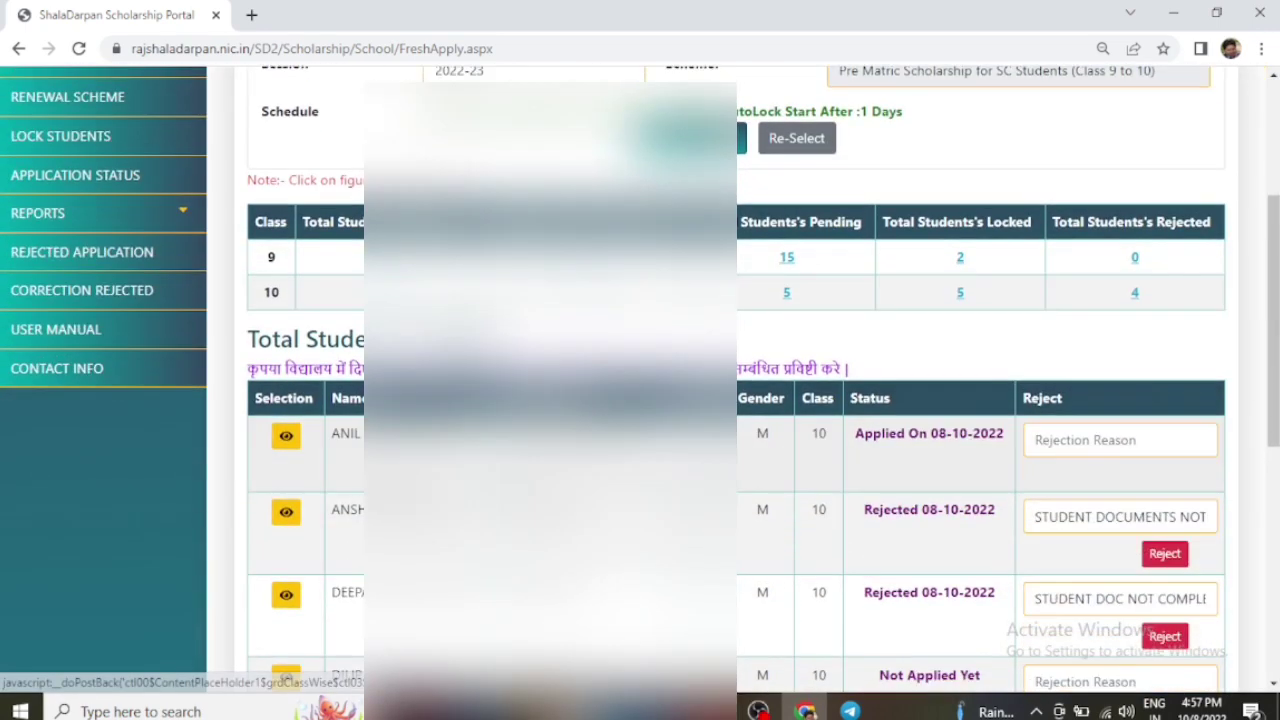
pyautogui.scroll(-2, 780, 400)
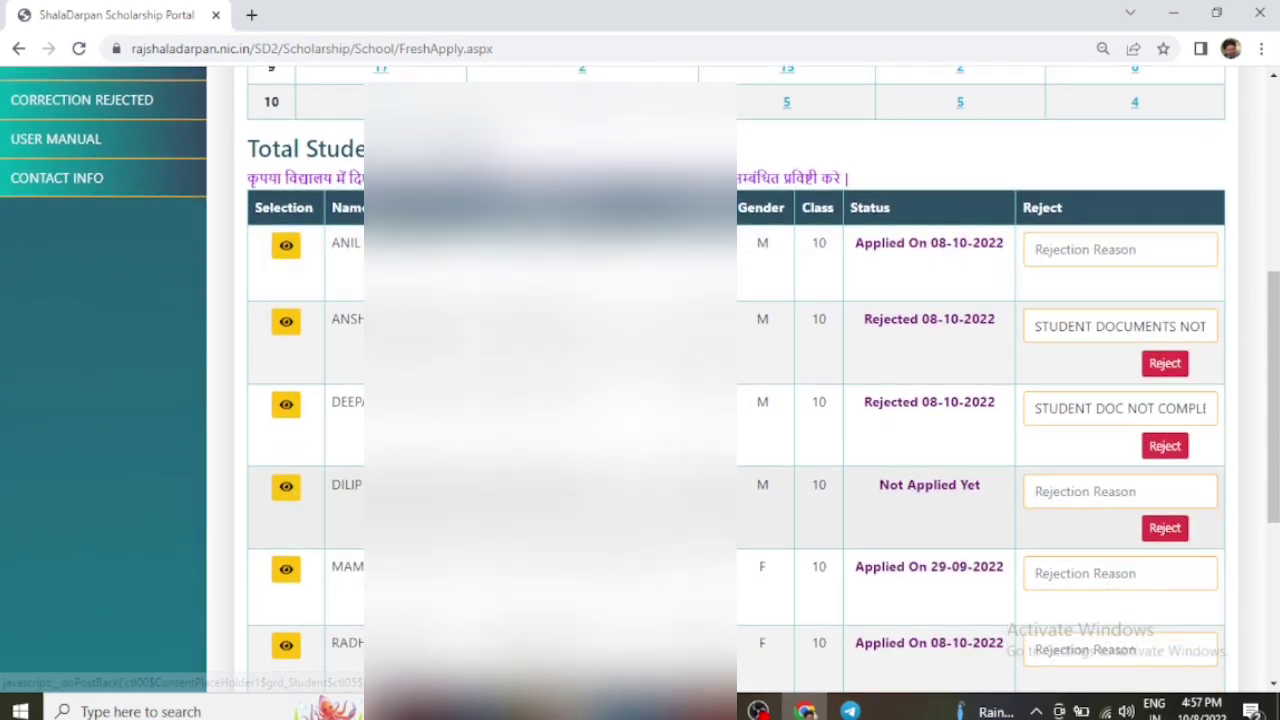
# - Reject the class 10 student marked Not Applied Yet with the reason "STUDENT GET NMMS SCHOLORSHIP" and dismiss the message
pyautogui.moveTo(879, 485); pyautogui.dragTo(983, 491)
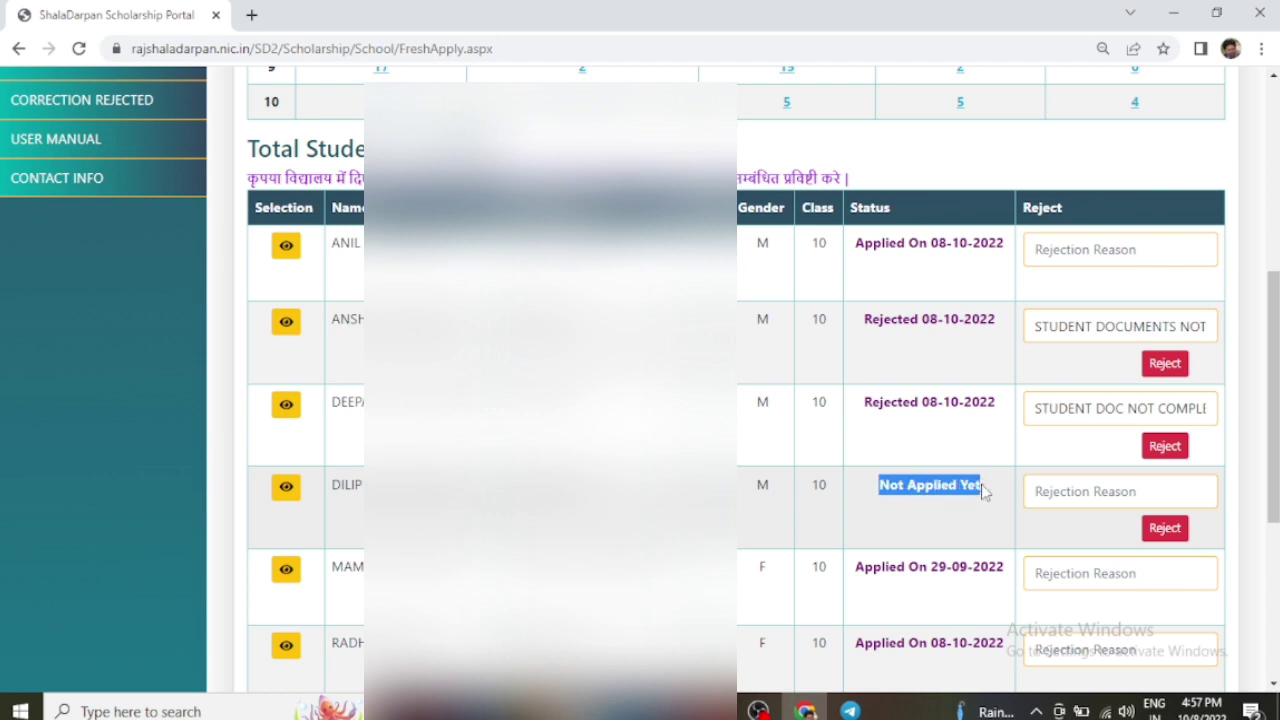
pyautogui.click(1061, 488)
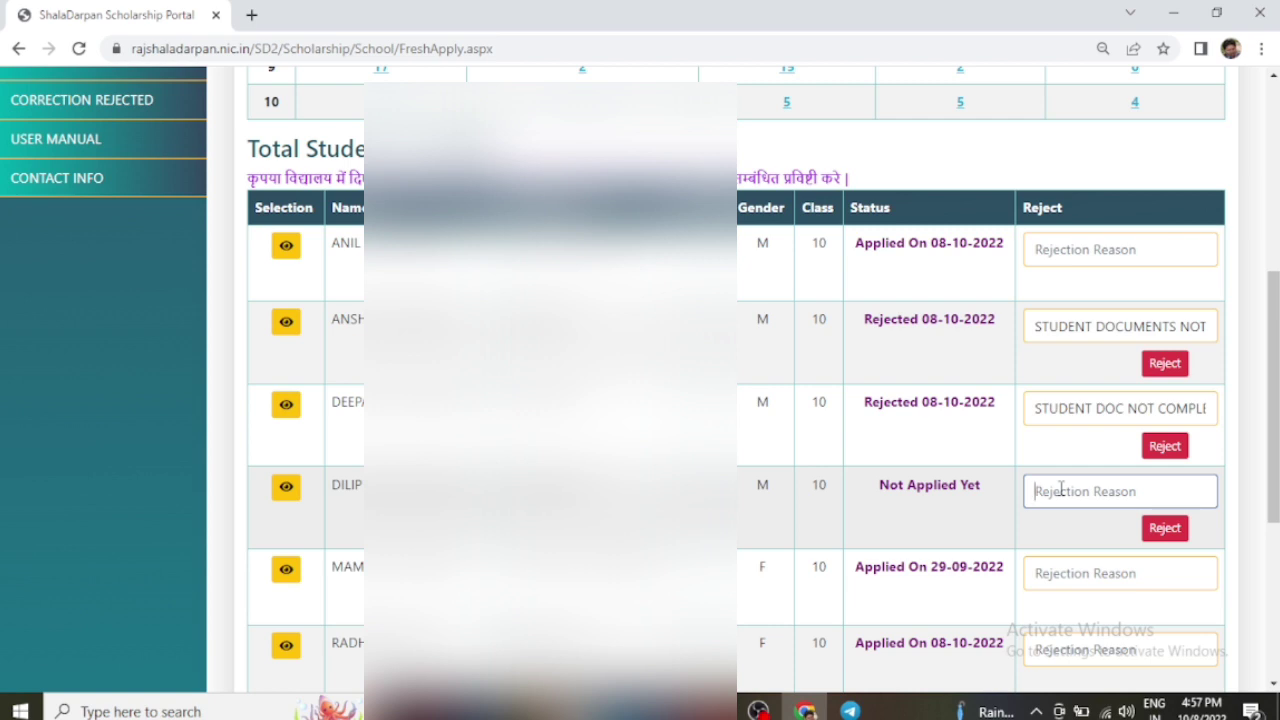
pyautogui.write('STUDENT GET NM')
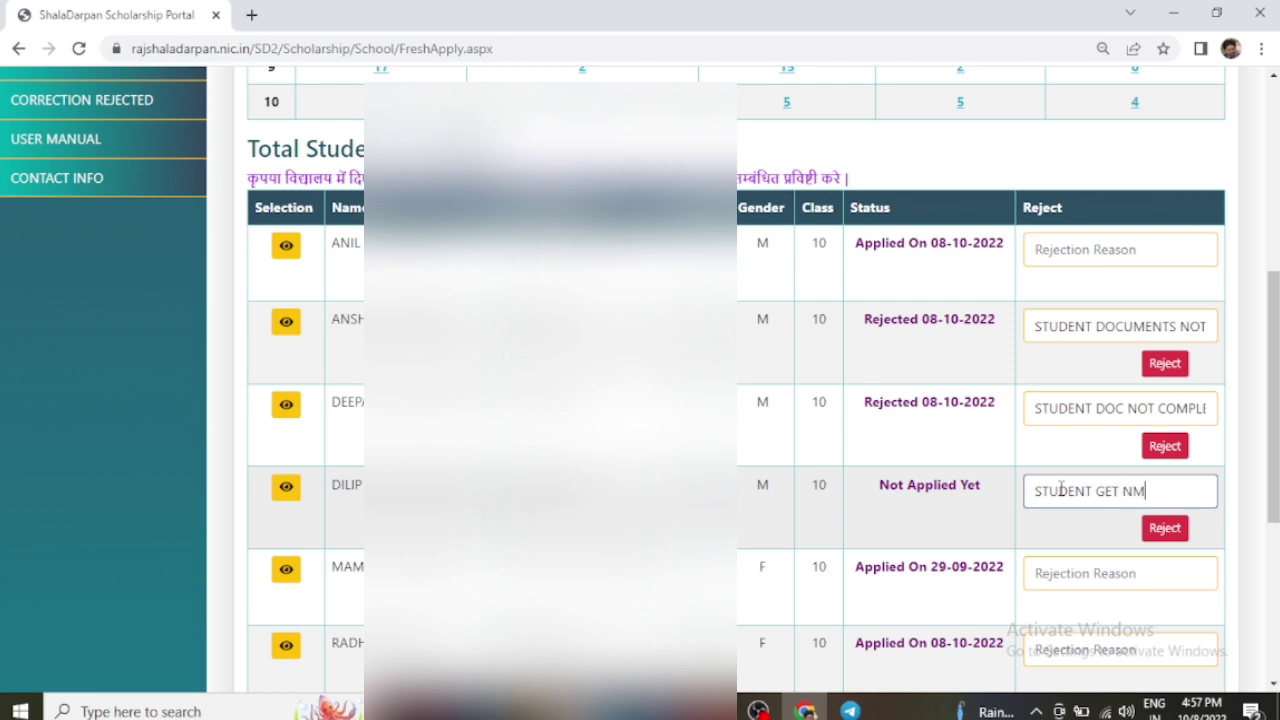
pyautogui.write('MS SCHOLORS')
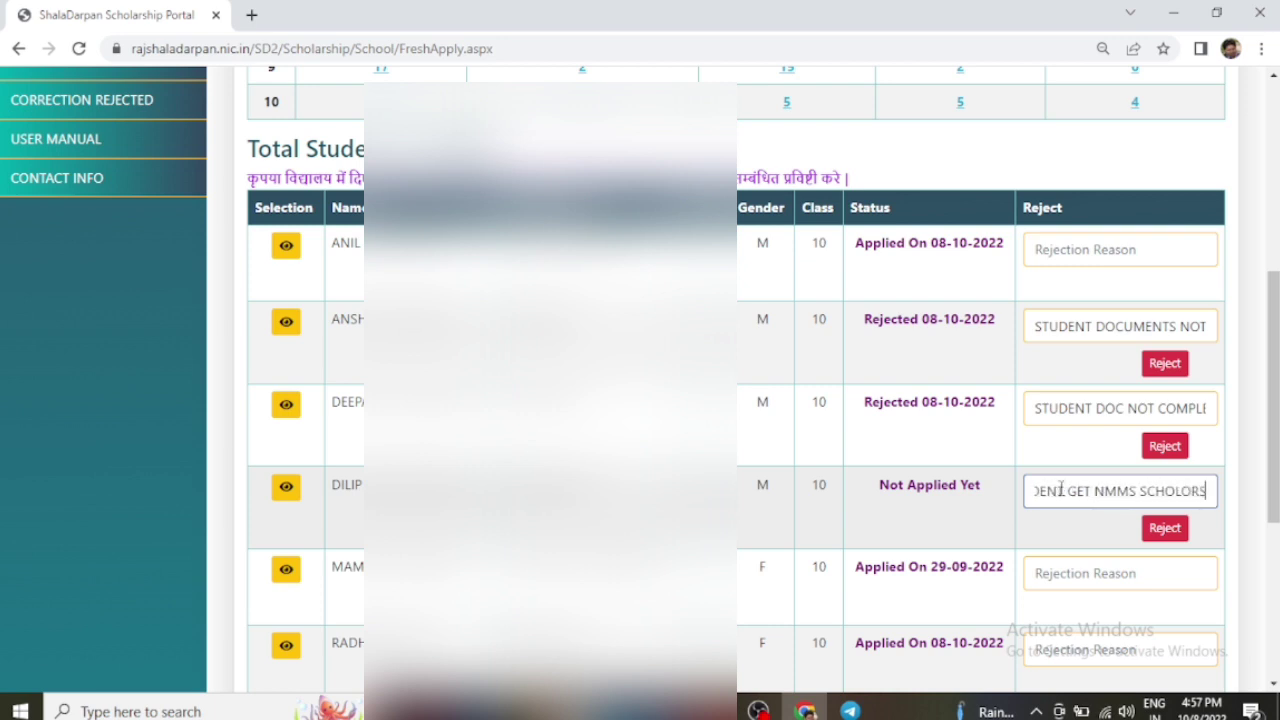
pyautogui.write('HIP')
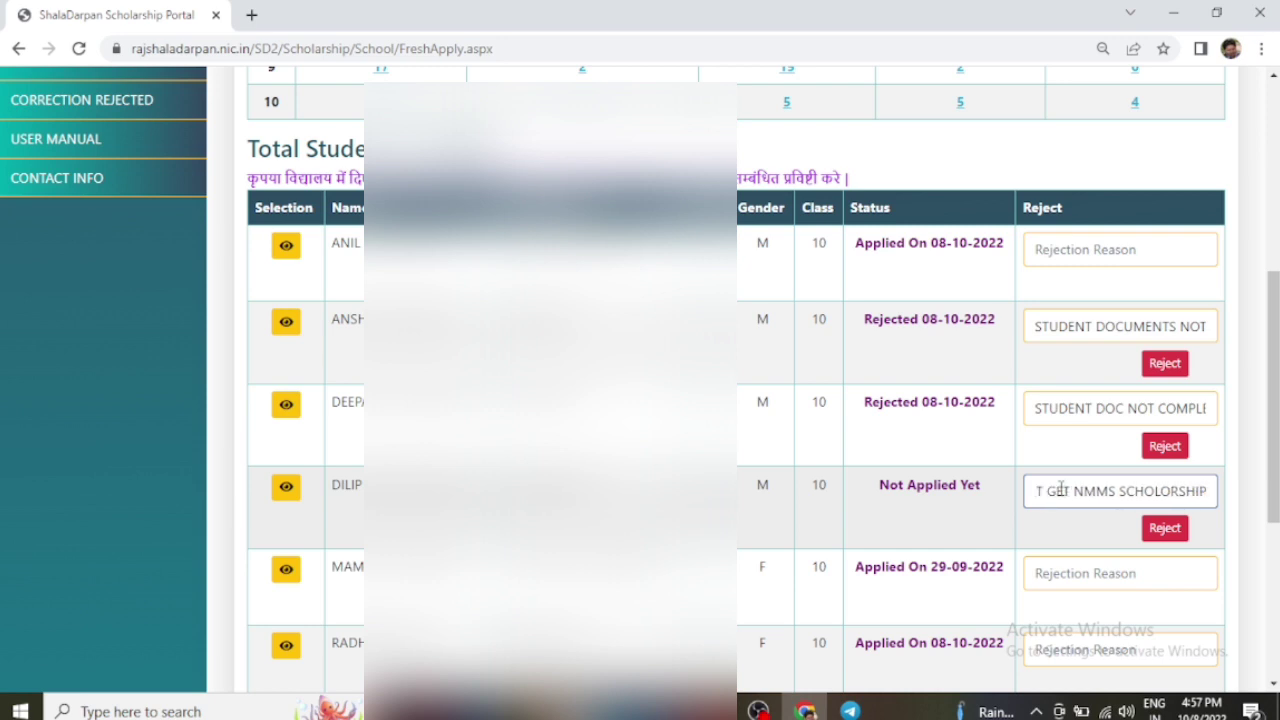
pyautogui.click(1181, 534)
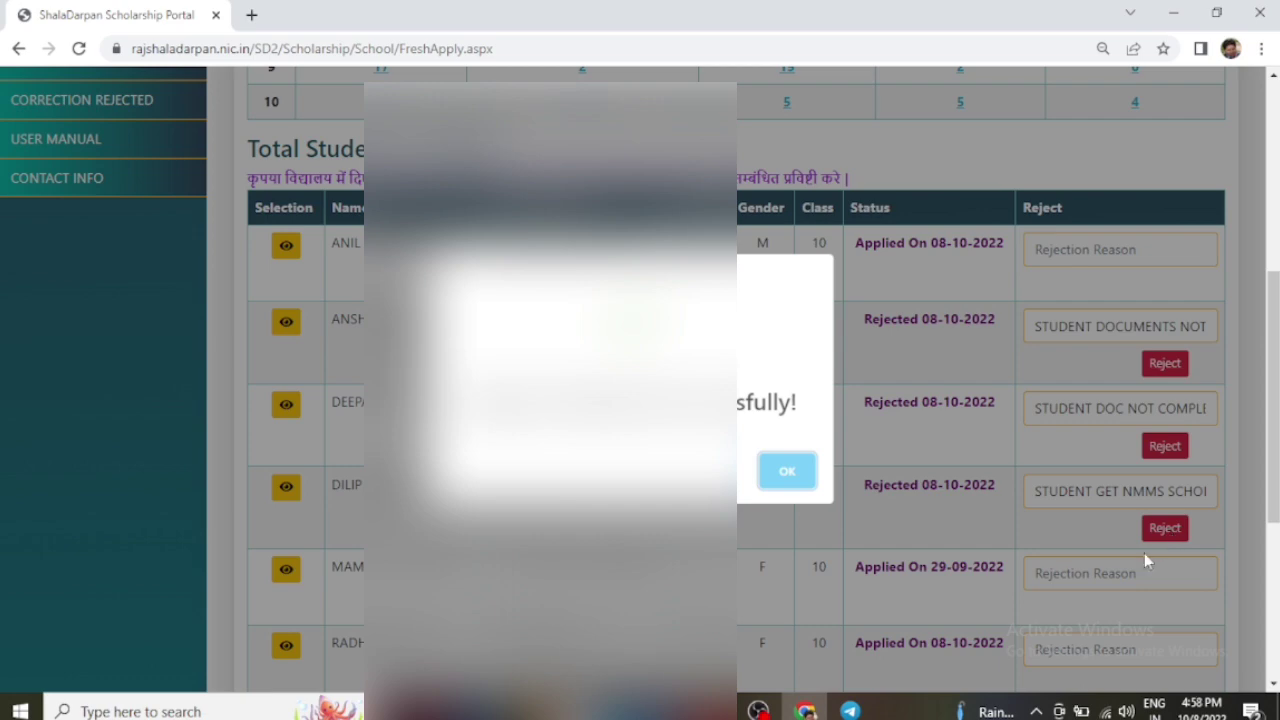
pyautogui.click(788, 478)
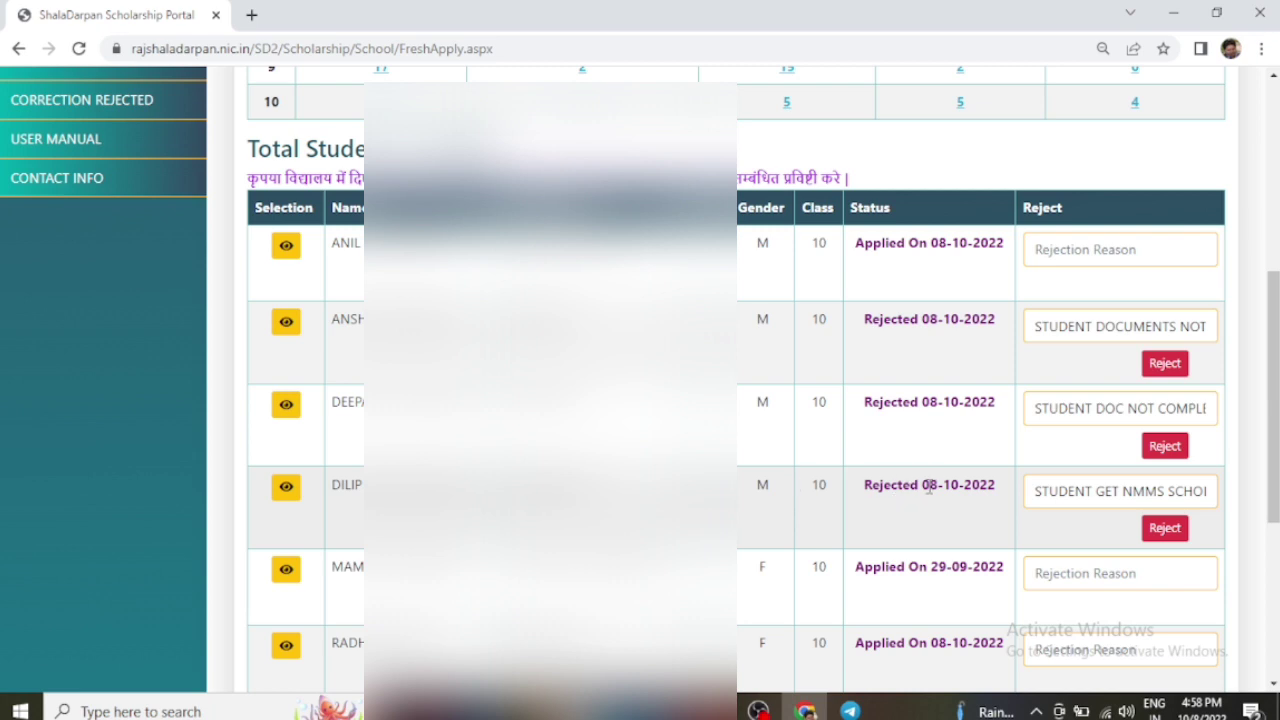
# - Check the class 10 students' application statuses, clear the scheme selection and switch to the scheme renewal page
pyautogui.scroll(-2, 990, 490)
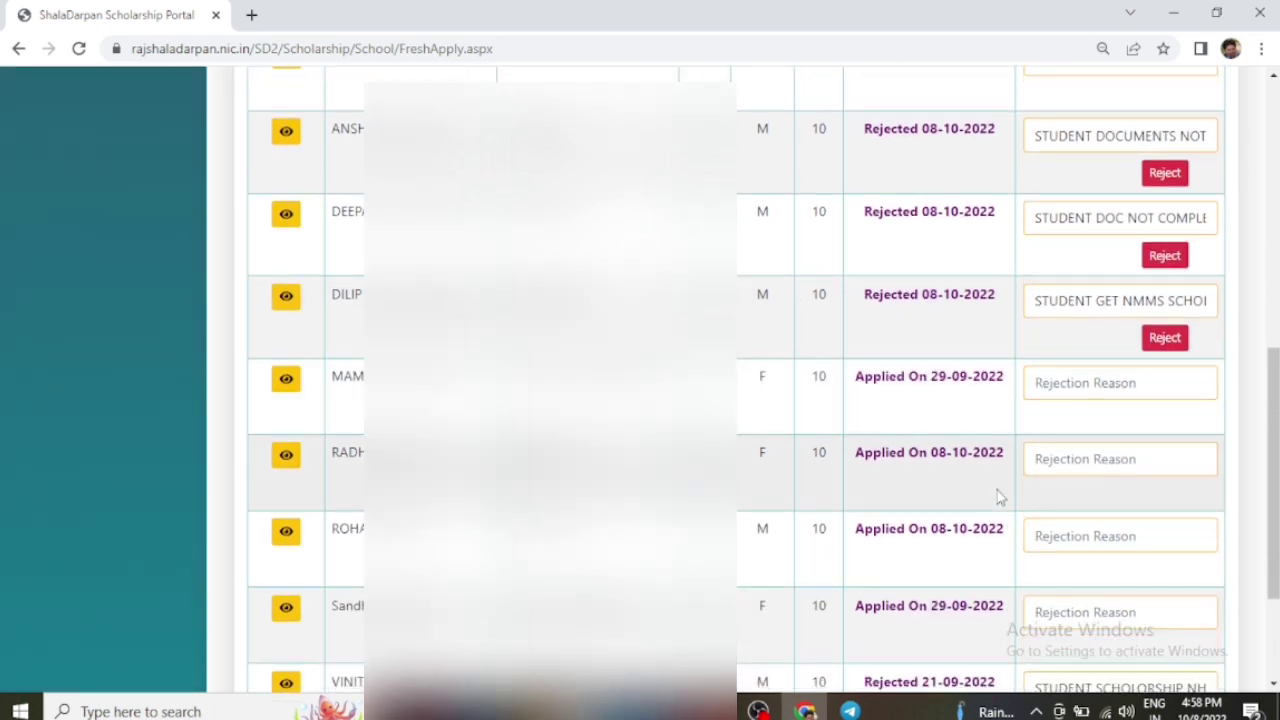
pyautogui.scroll(-2, 997, 497)
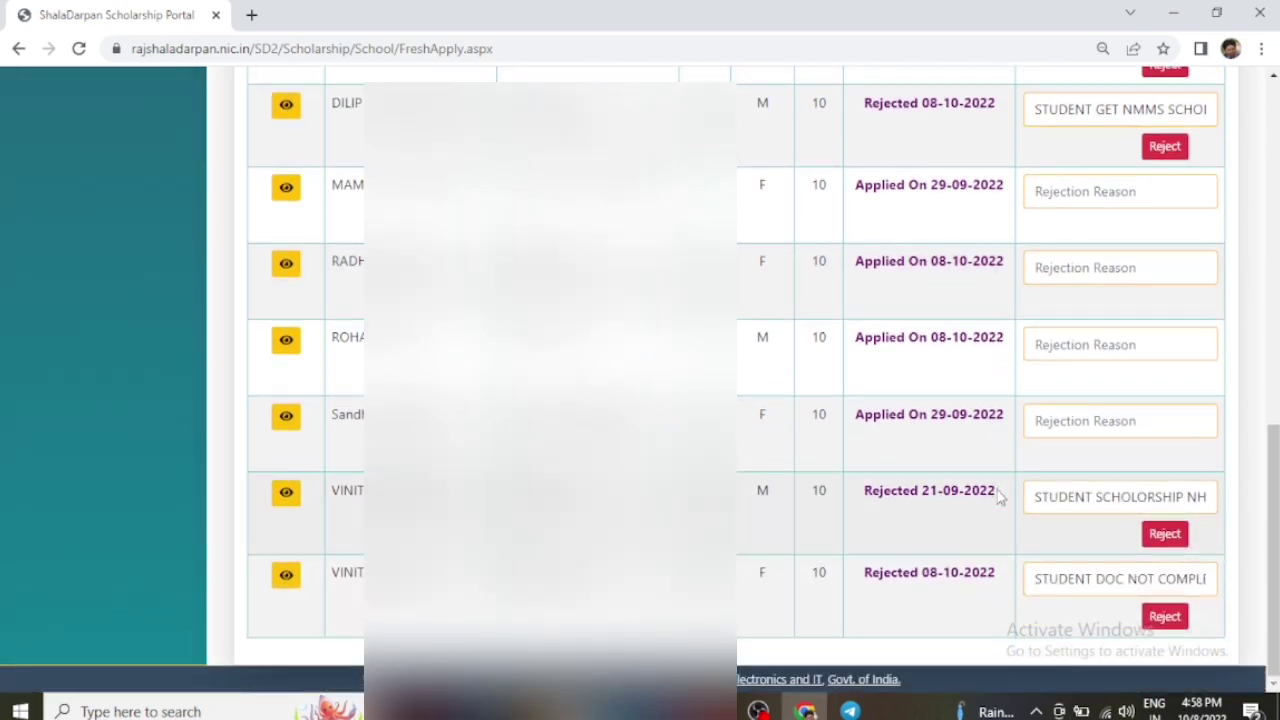
pyautogui.scroll(4, 997, 497)
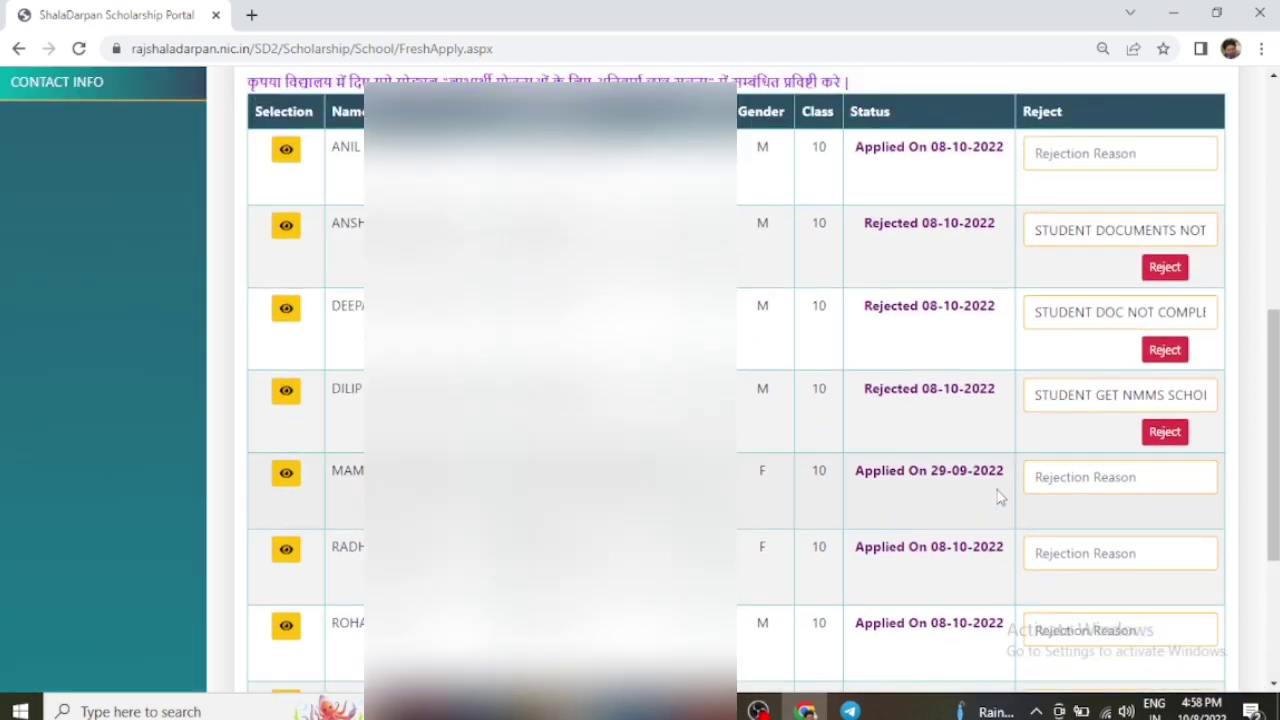
pyautogui.scroll(1, 997, 497)
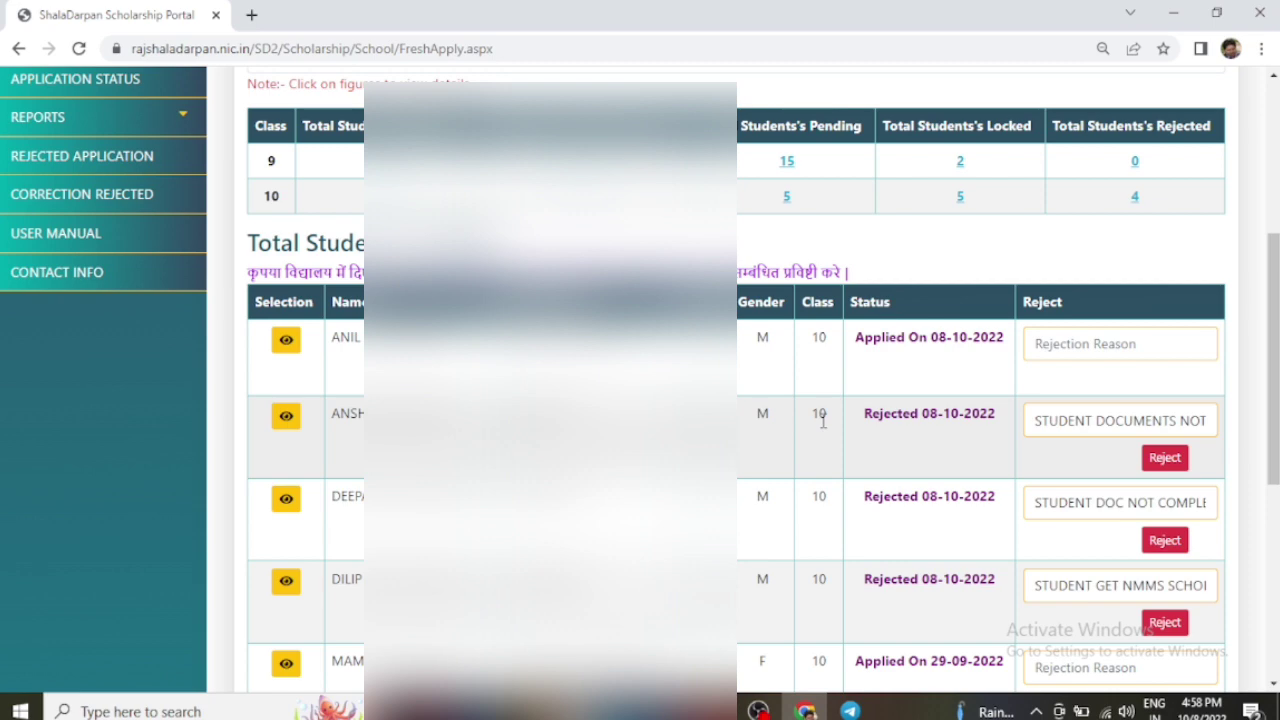
pyautogui.scroll(2, 823, 421)
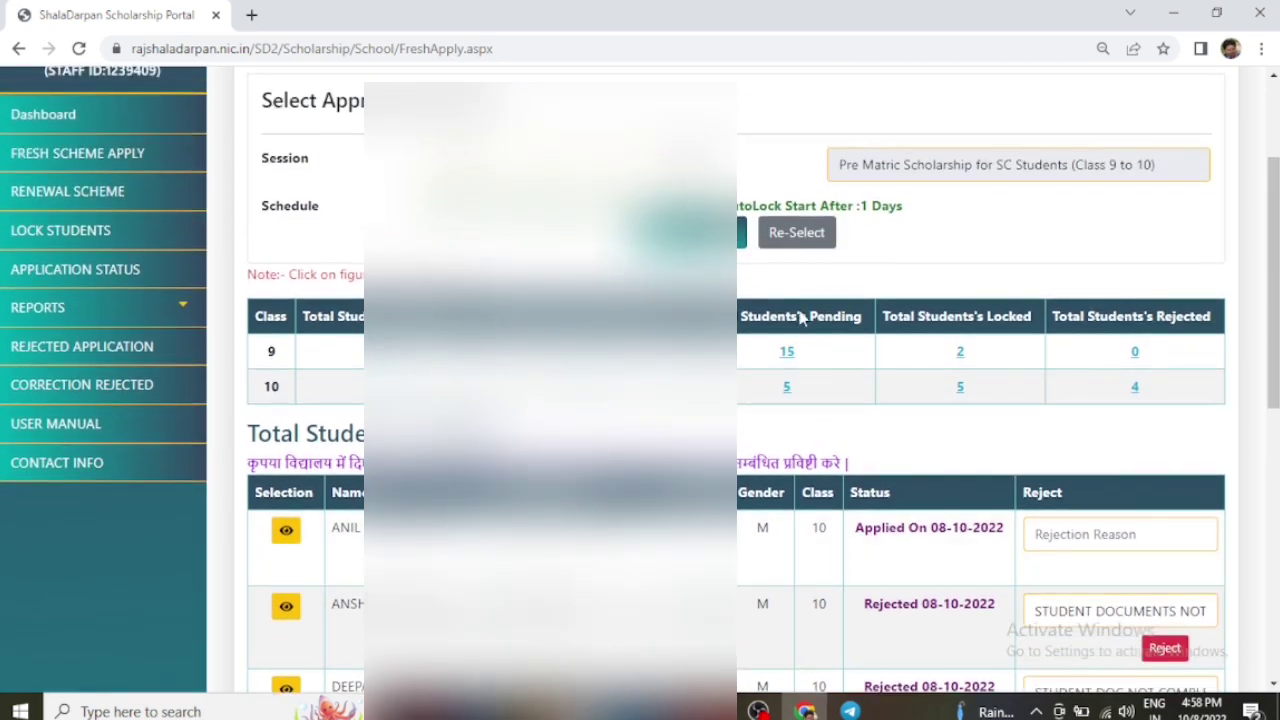
pyautogui.click(822, 235)
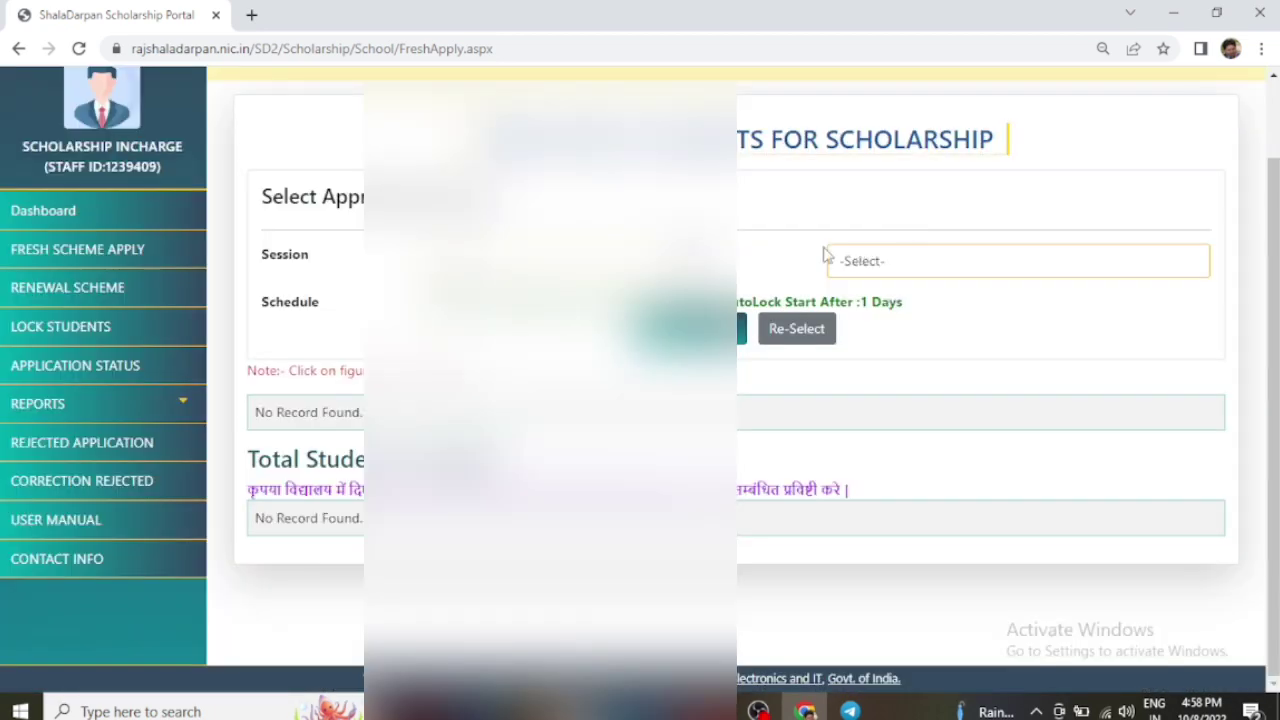
pyautogui.click(150, 296)
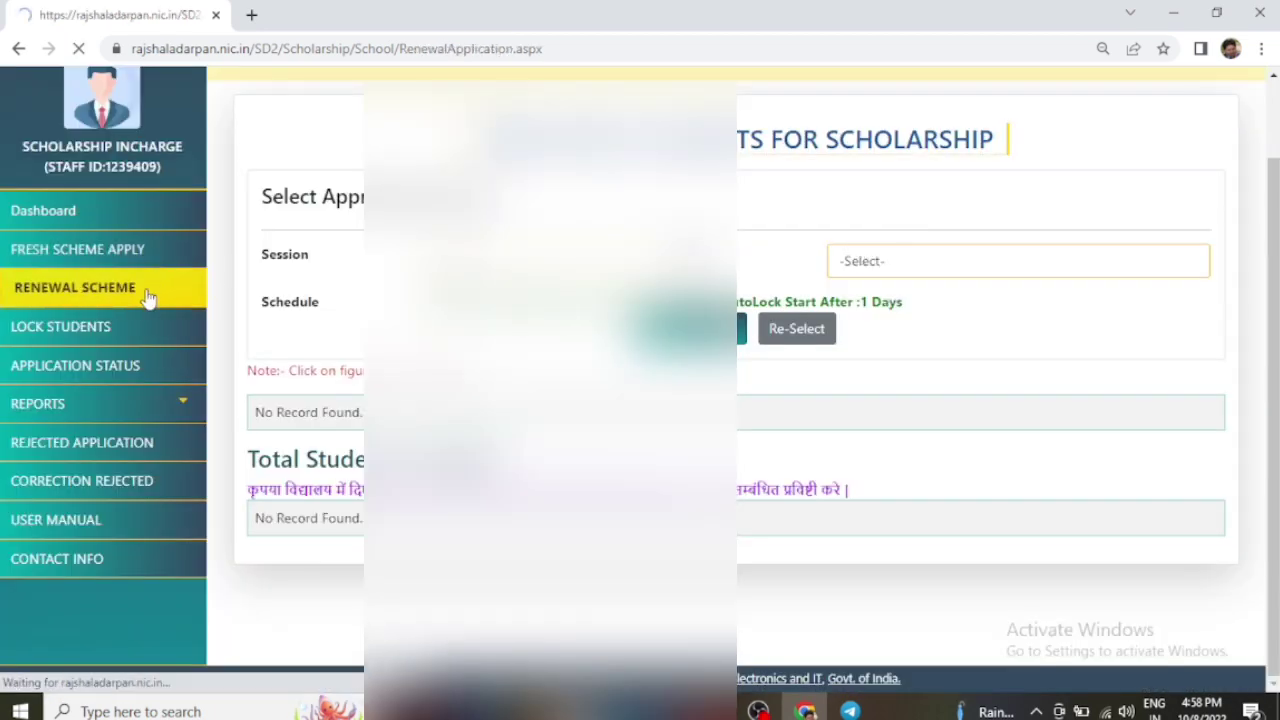
# - Show the class-wise renewal figures for Pre Matric Scholarship for SC Students (Class 9 to 10)
pyautogui.click(884, 356)
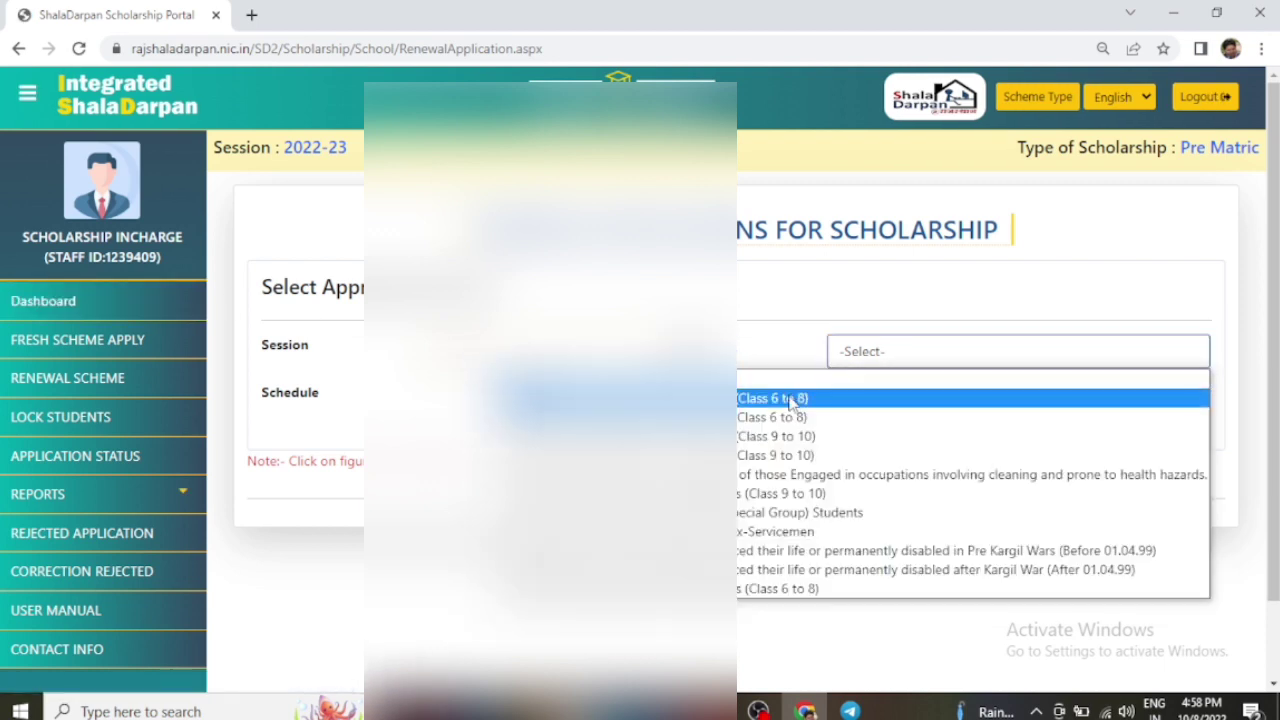
pyautogui.click(779, 437)
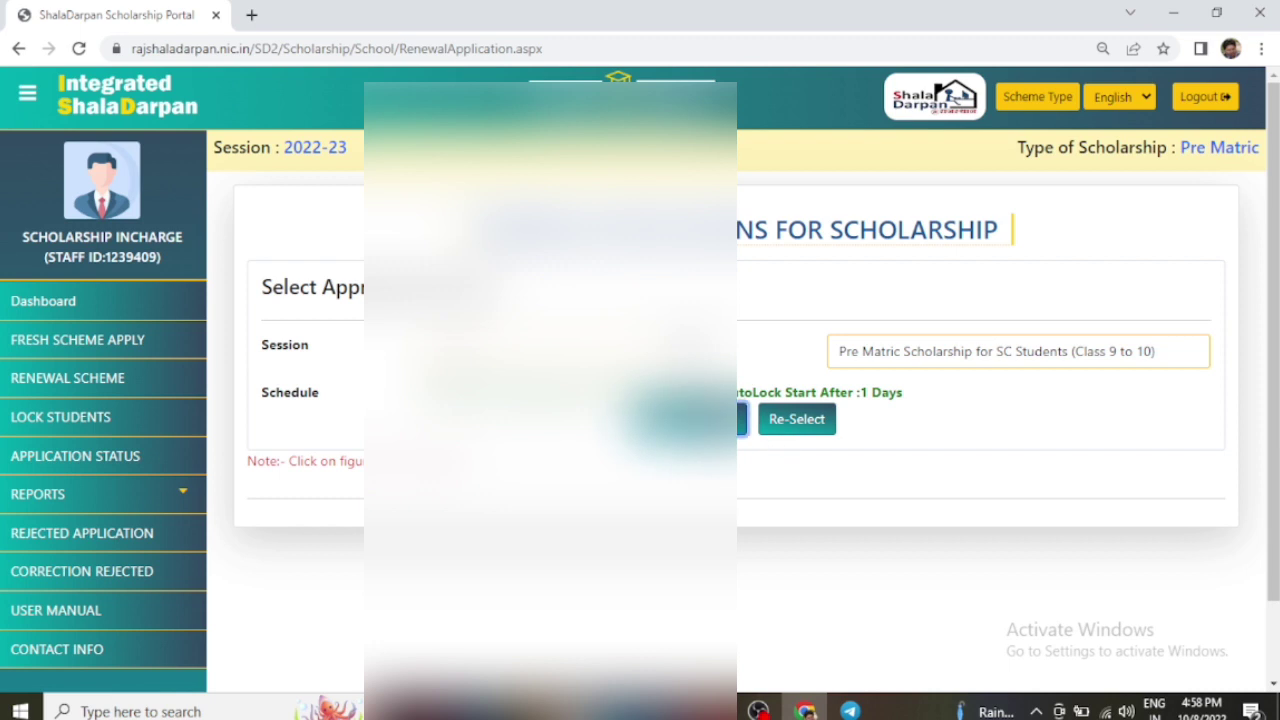
pyautogui.click(741, 419)
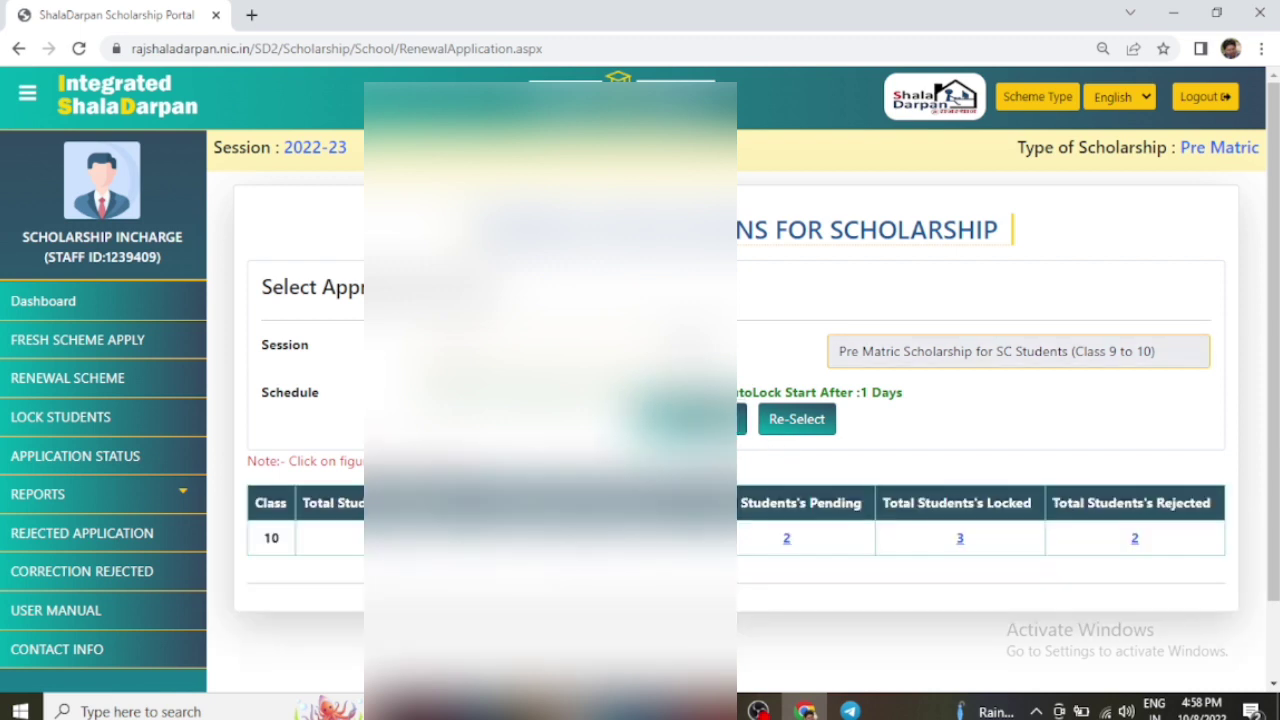
# - Reset the scheme choice and show the renewal figures for Pre Matric Scholarship for ST Students (Class 9 to 10)
pyautogui.click(797, 419)
pyautogui.click(868, 366)
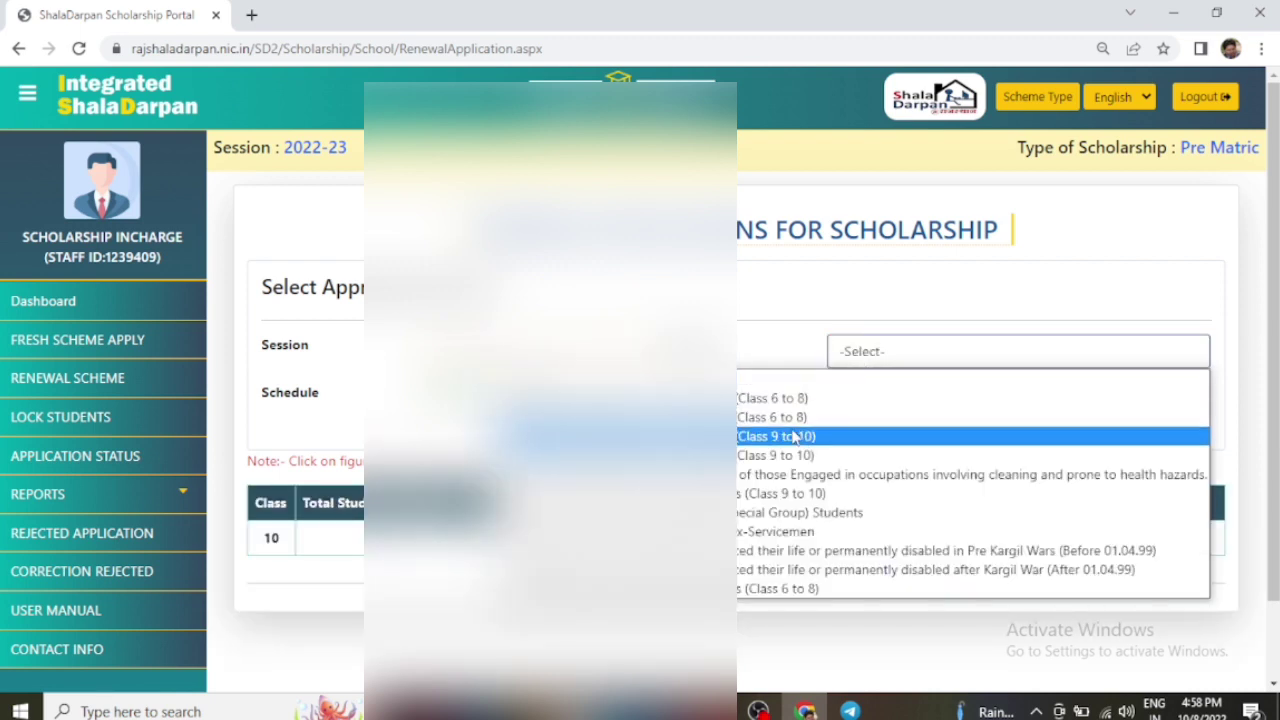
pyautogui.click(779, 458)
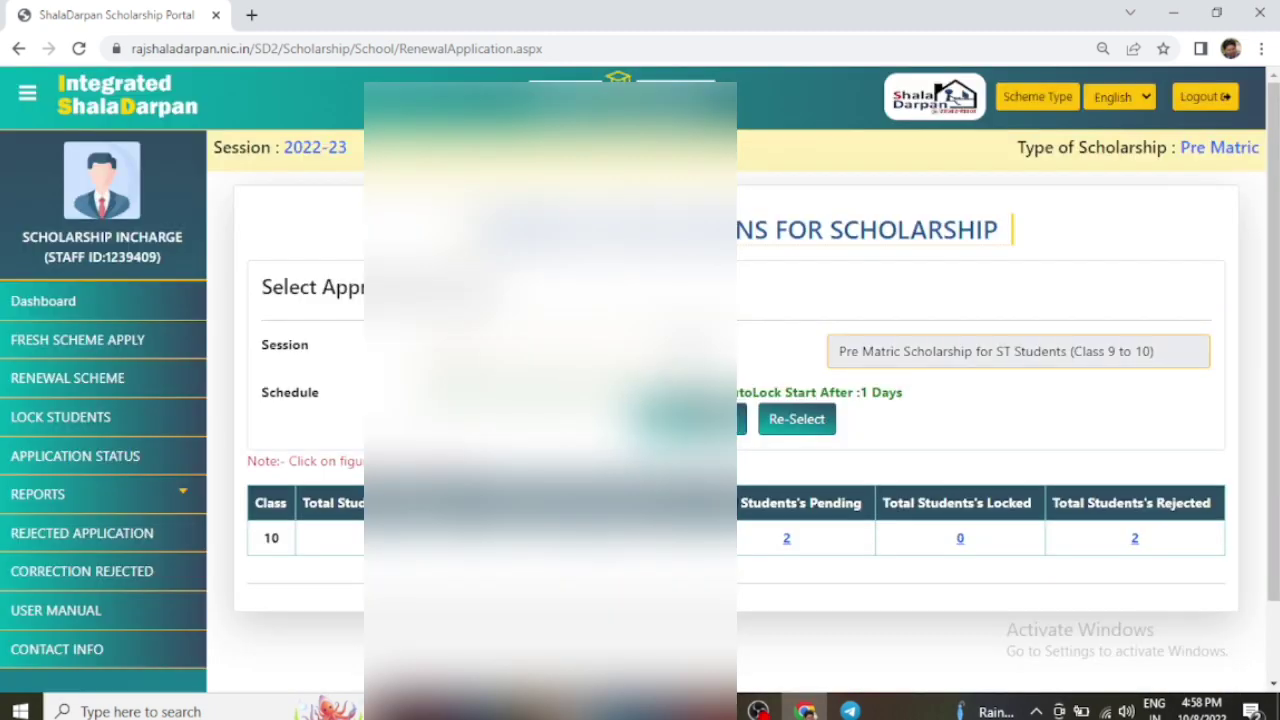
# - Reset the scheme choice and load the renewal figures for Pre Matric Scholarship for SBC/MBC (Special Group) Students
pyautogui.click(775, 421)
pyautogui.click(866, 362)
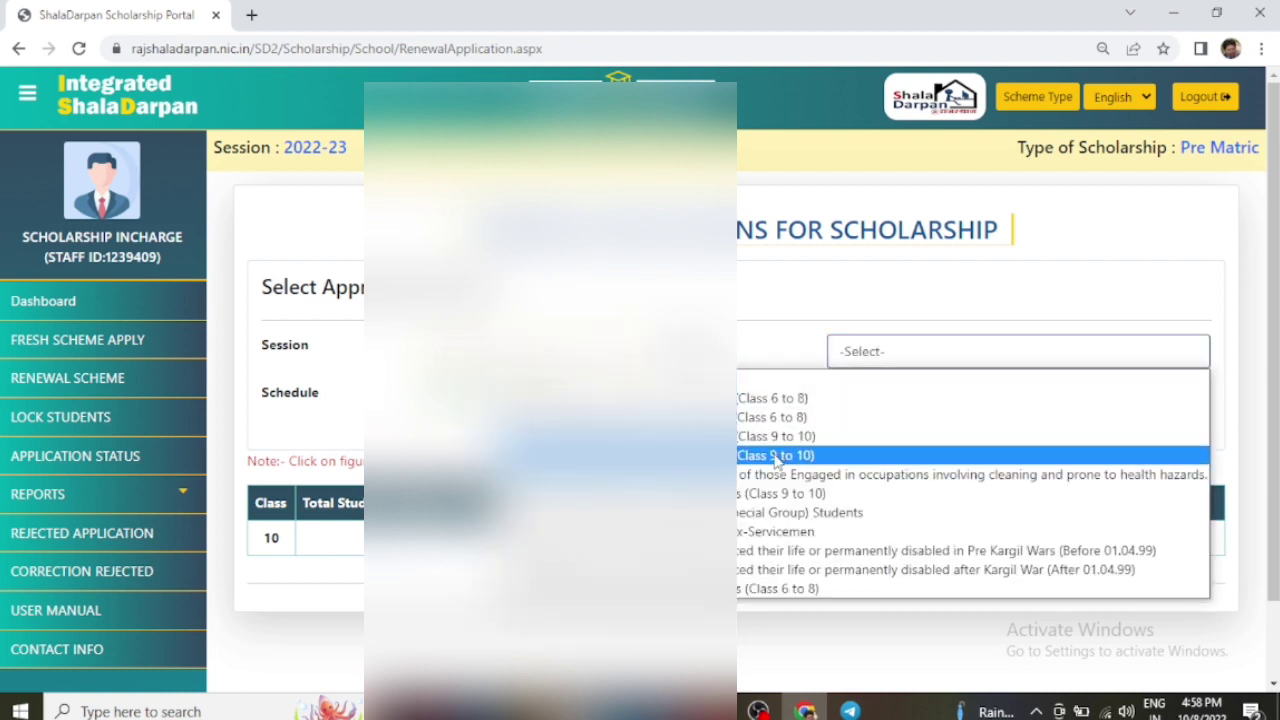
pyautogui.click(770, 512)
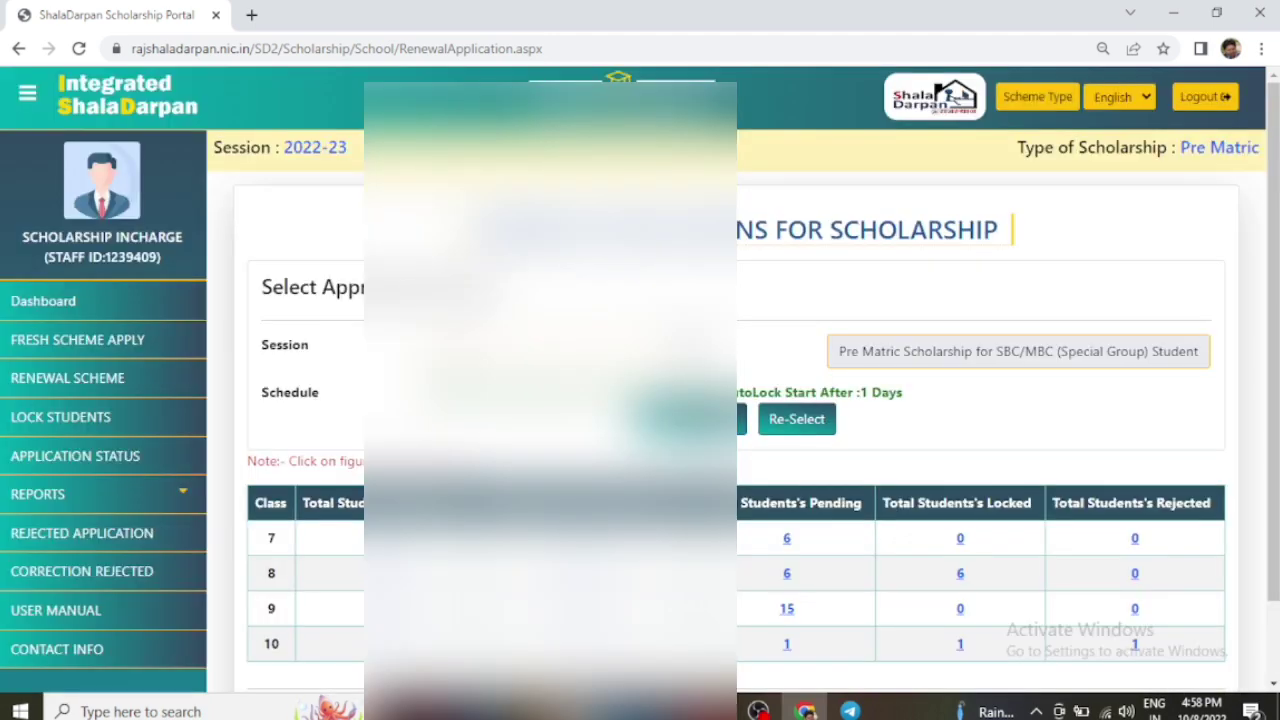
# - List the pending class 10 students, open the application marked Rejected, try to renew it and dismiss the message
pyautogui.scroll(-1, 787, 440)
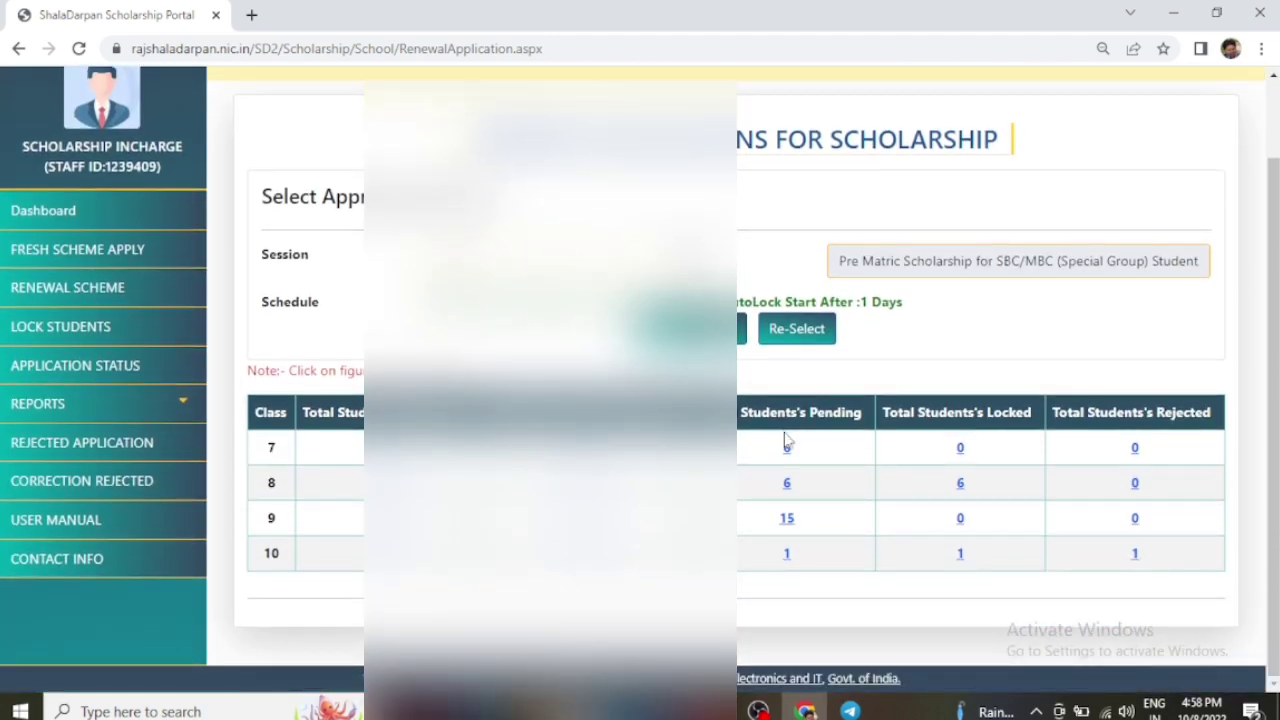
pyautogui.click(786, 557)
pyautogui.scroll(-2, 802, 540)
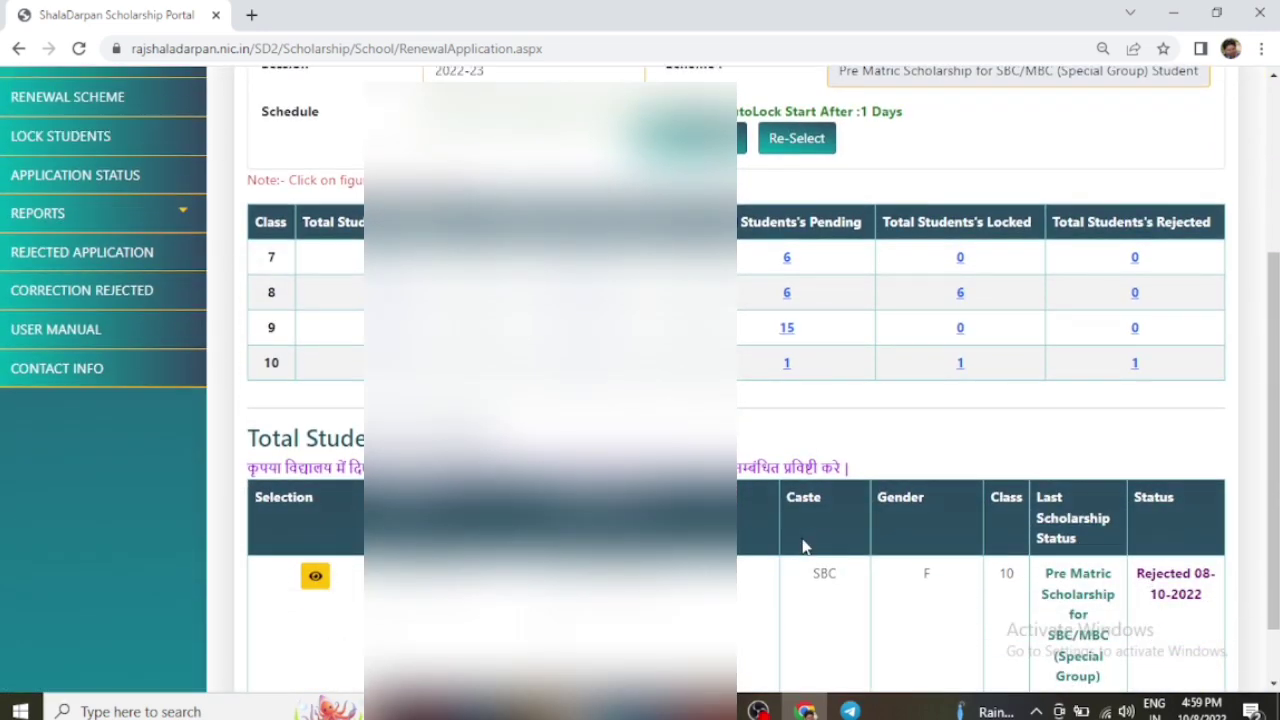
pyautogui.scroll(-1, 805, 544)
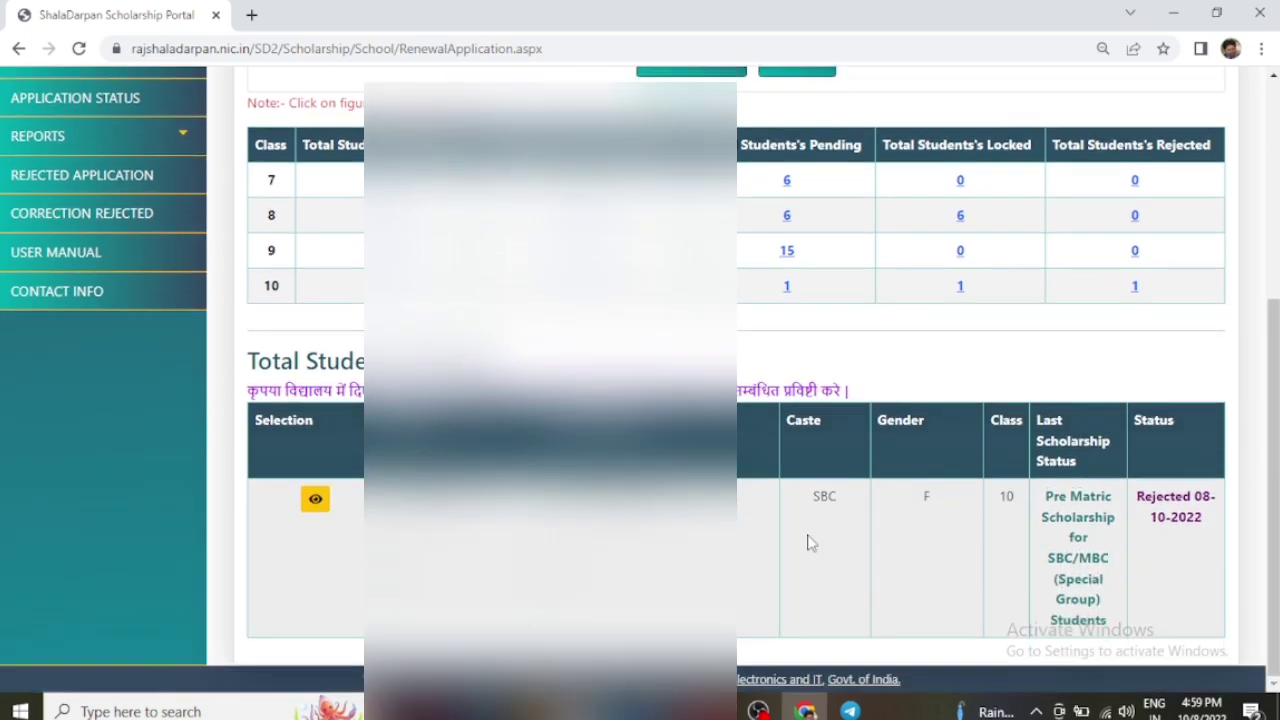
pyautogui.click(316, 502)
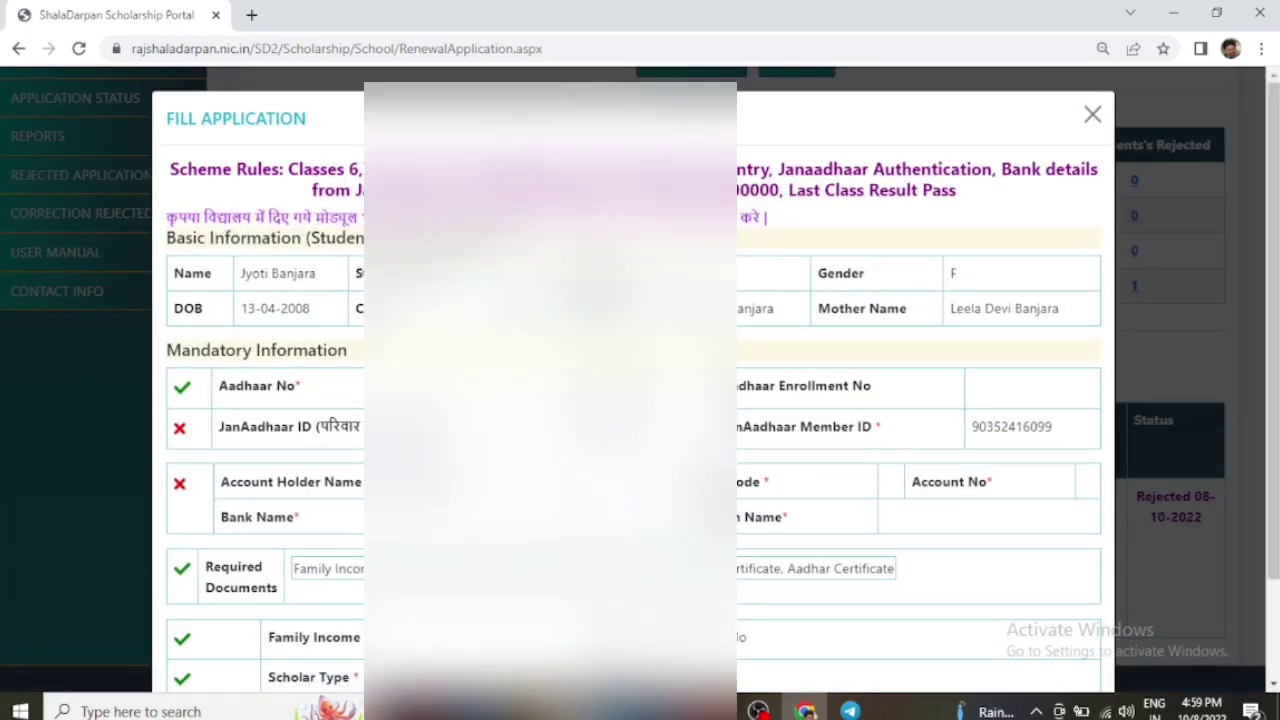
pyautogui.scroll(-2, 748, 484)
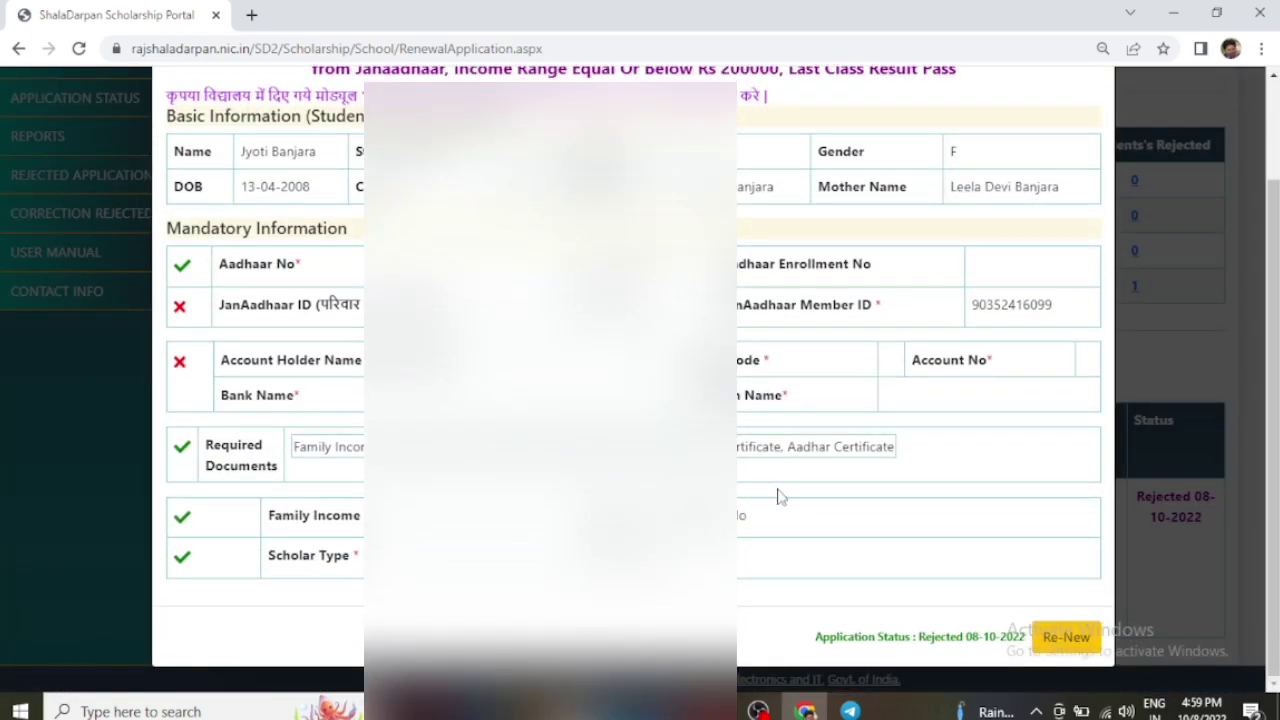
pyautogui.click(1065, 636)
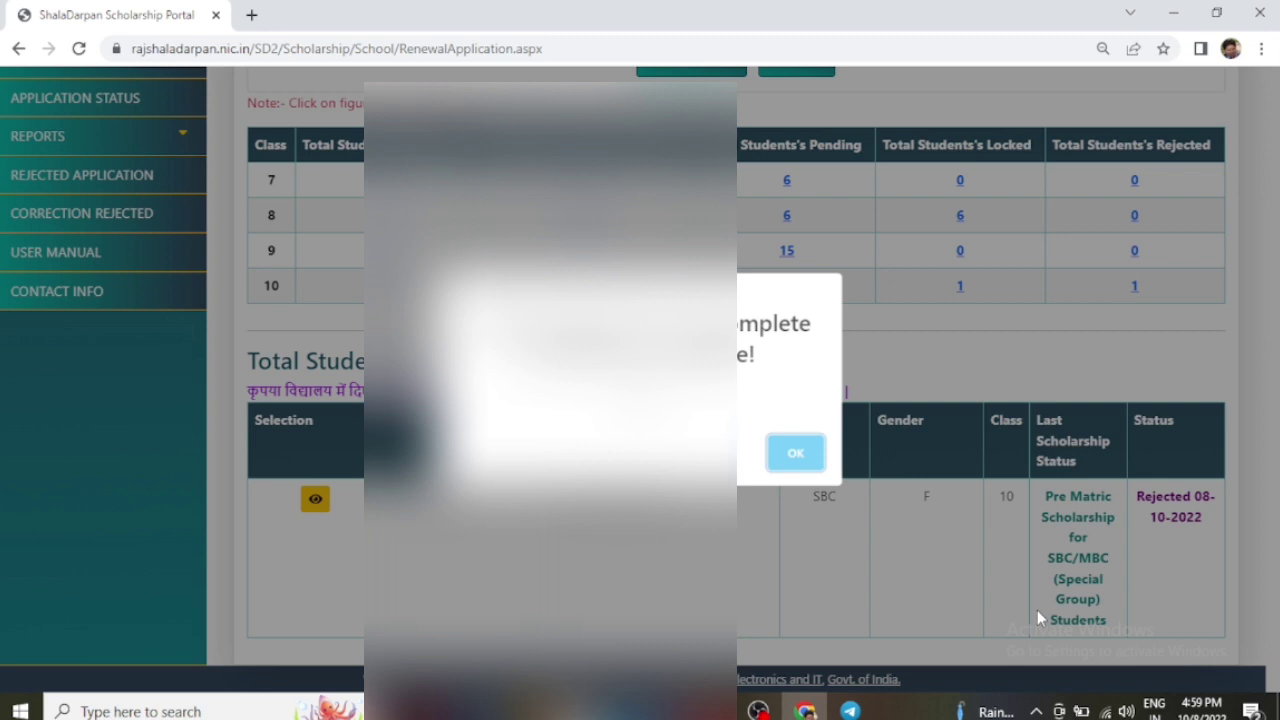
pyautogui.click(786, 460)
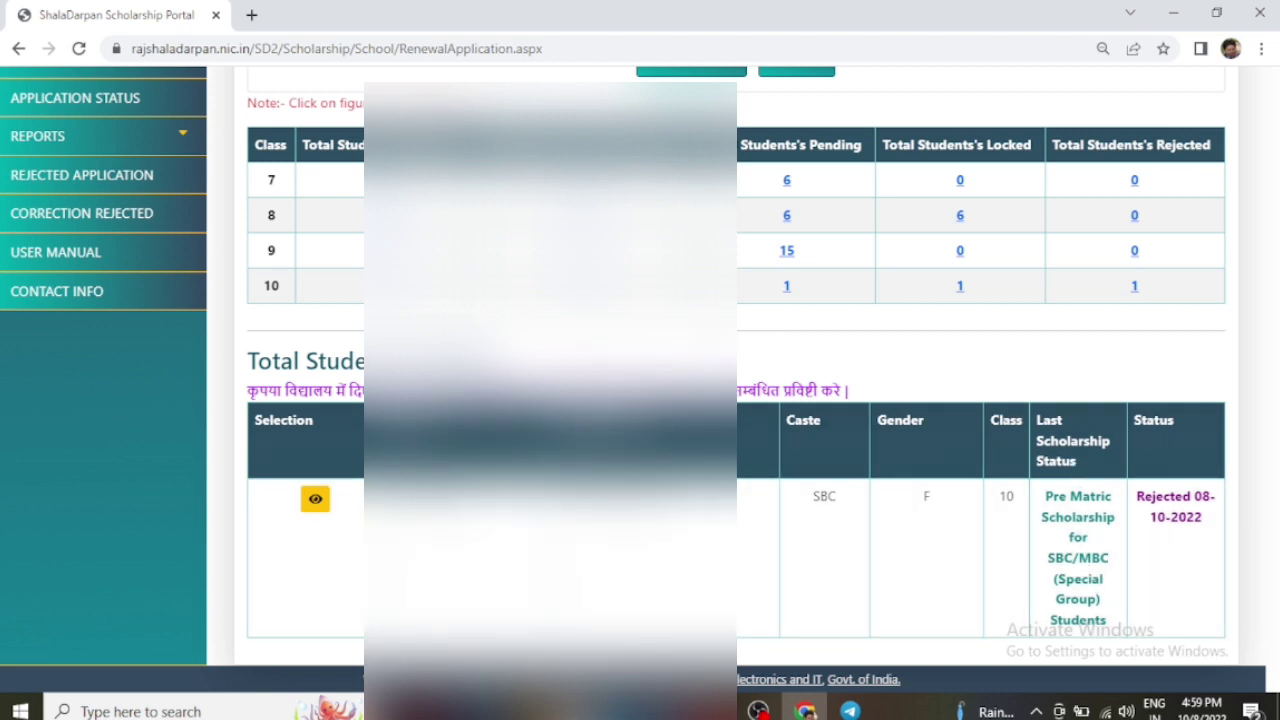
# - List the pending class 9 students, review the first student's application details and close the application
pyautogui.click(787, 258)
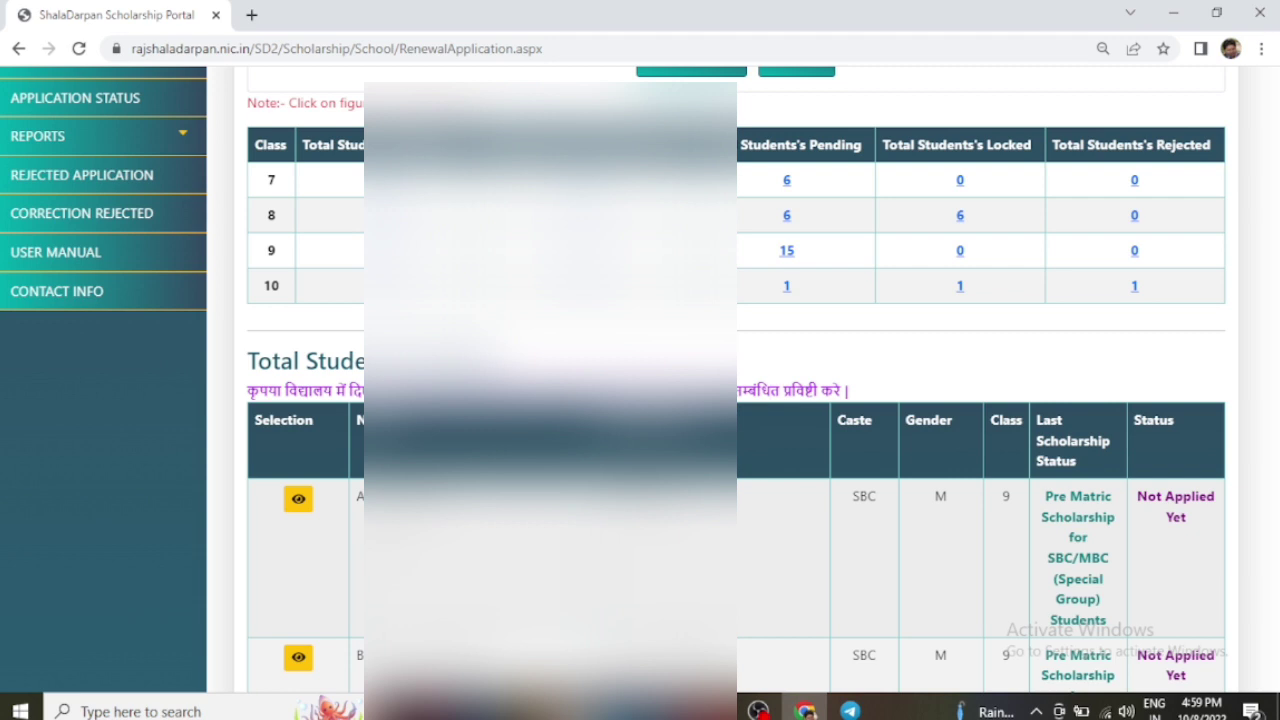
pyautogui.click(302, 505)
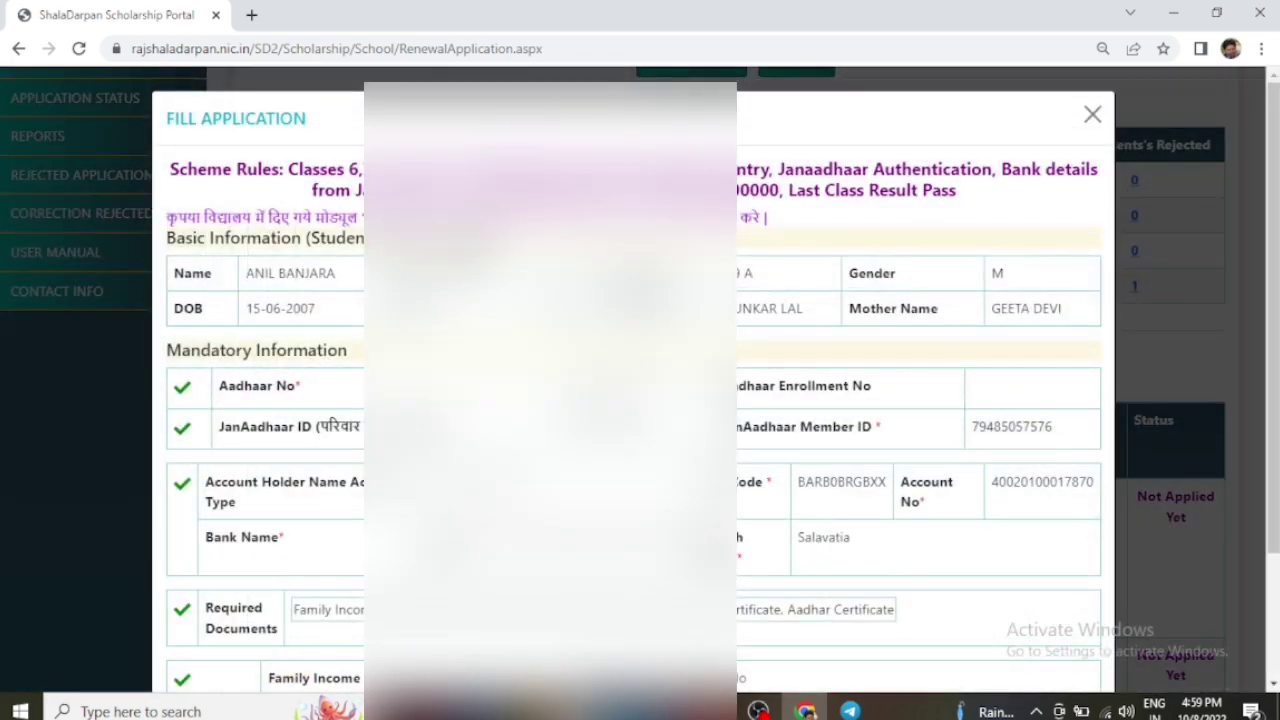
pyautogui.scroll(-3, 304, 501)
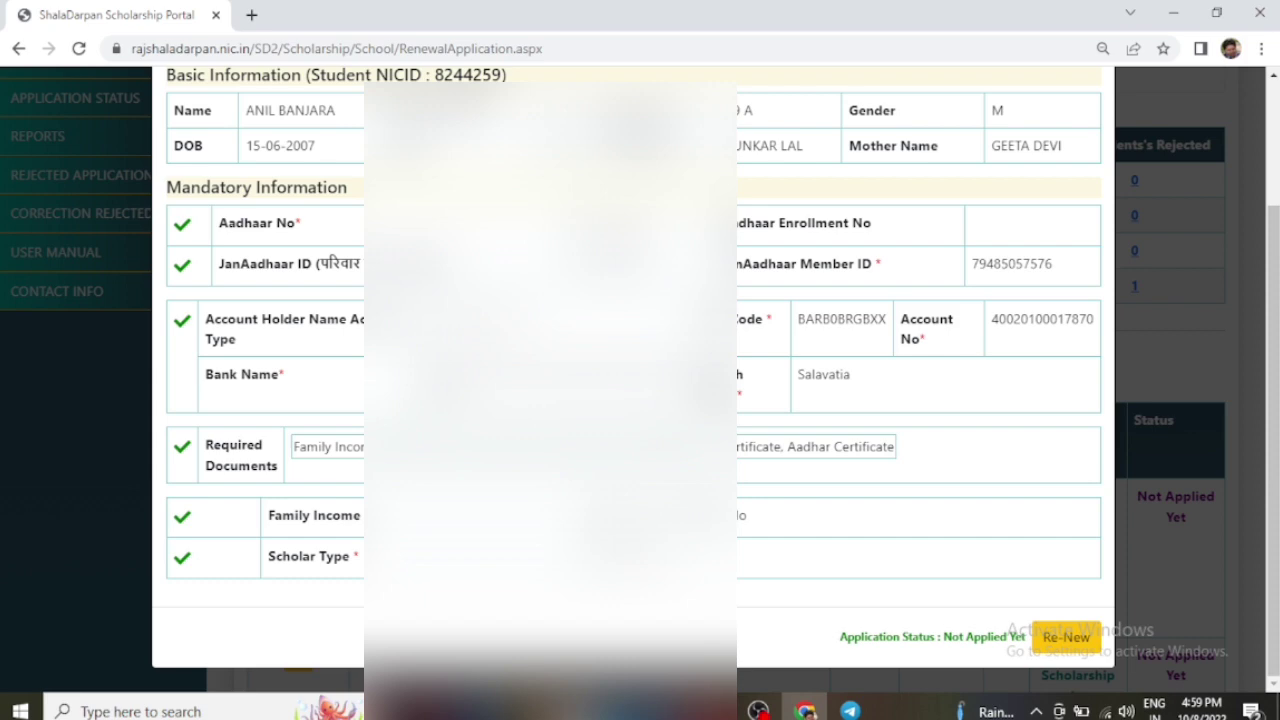
pyautogui.scroll(2, 955, 380)
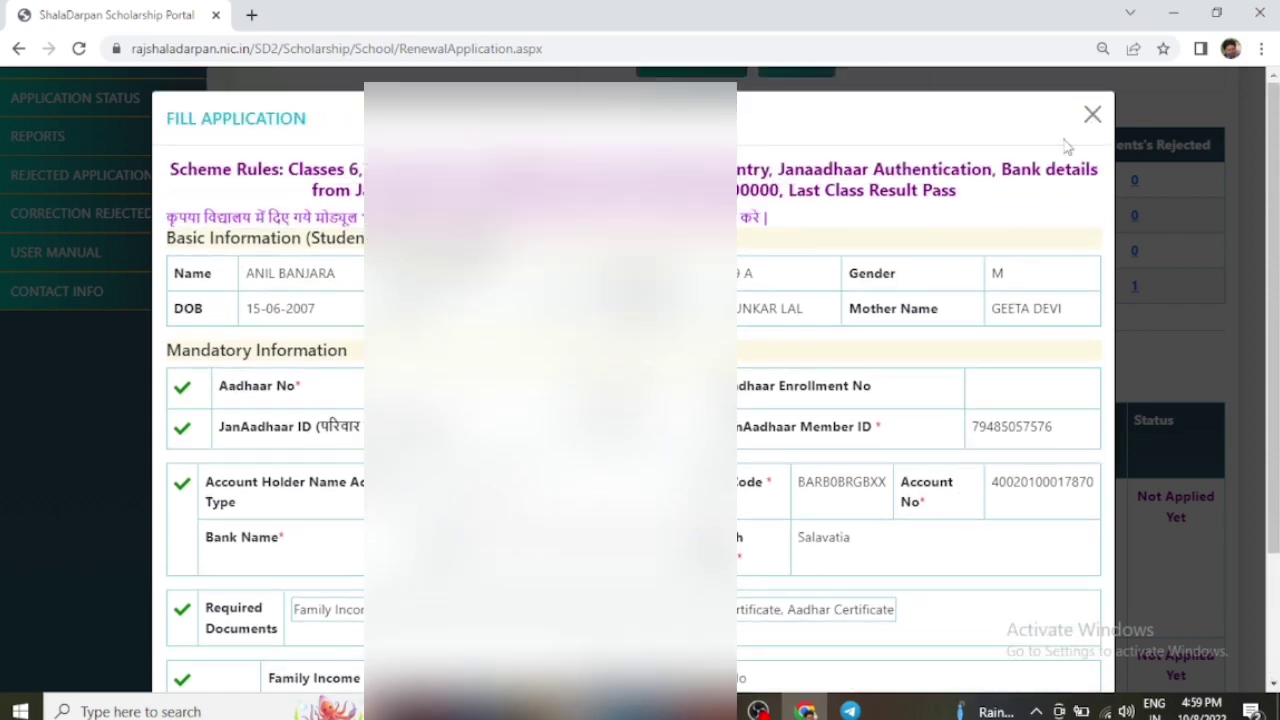
pyautogui.click(1090, 110)
# - Examine the class-wise renewal figures, reload the pending class 9 students and look through the application statuses in the whole list
pyautogui.scroll(2, 835, 396)
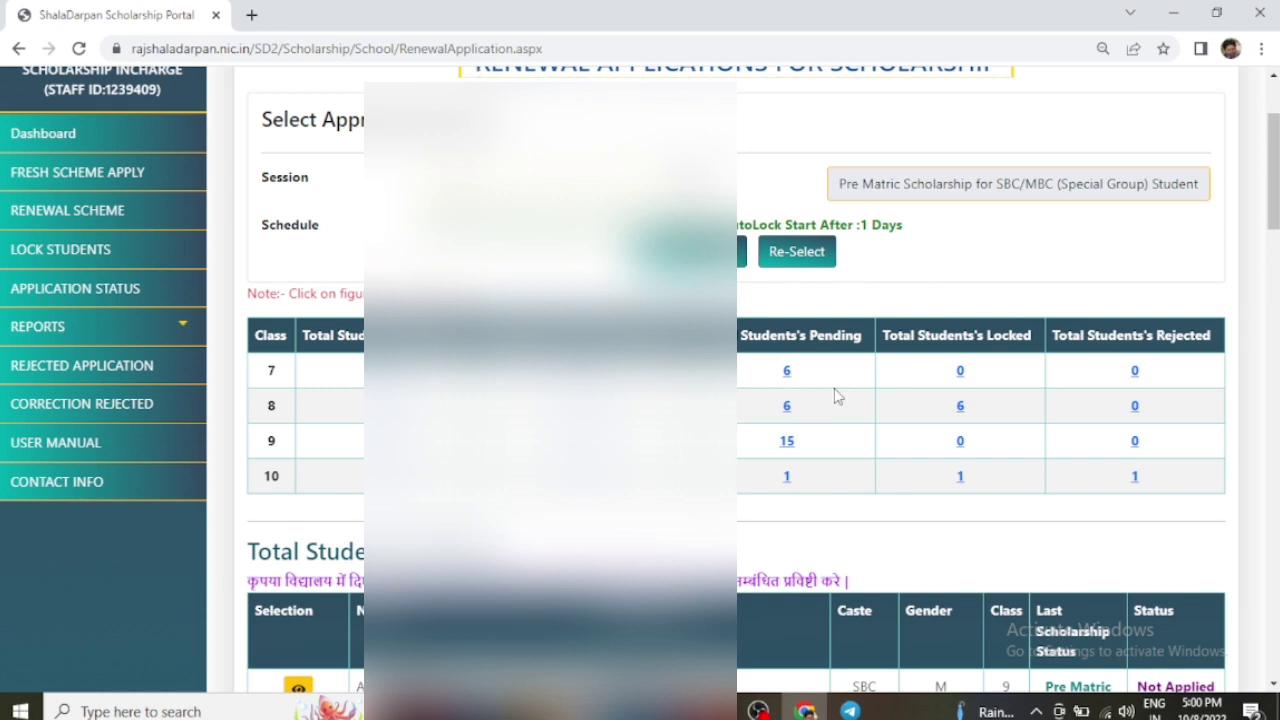
pyautogui.scroll(2, 886, 414)
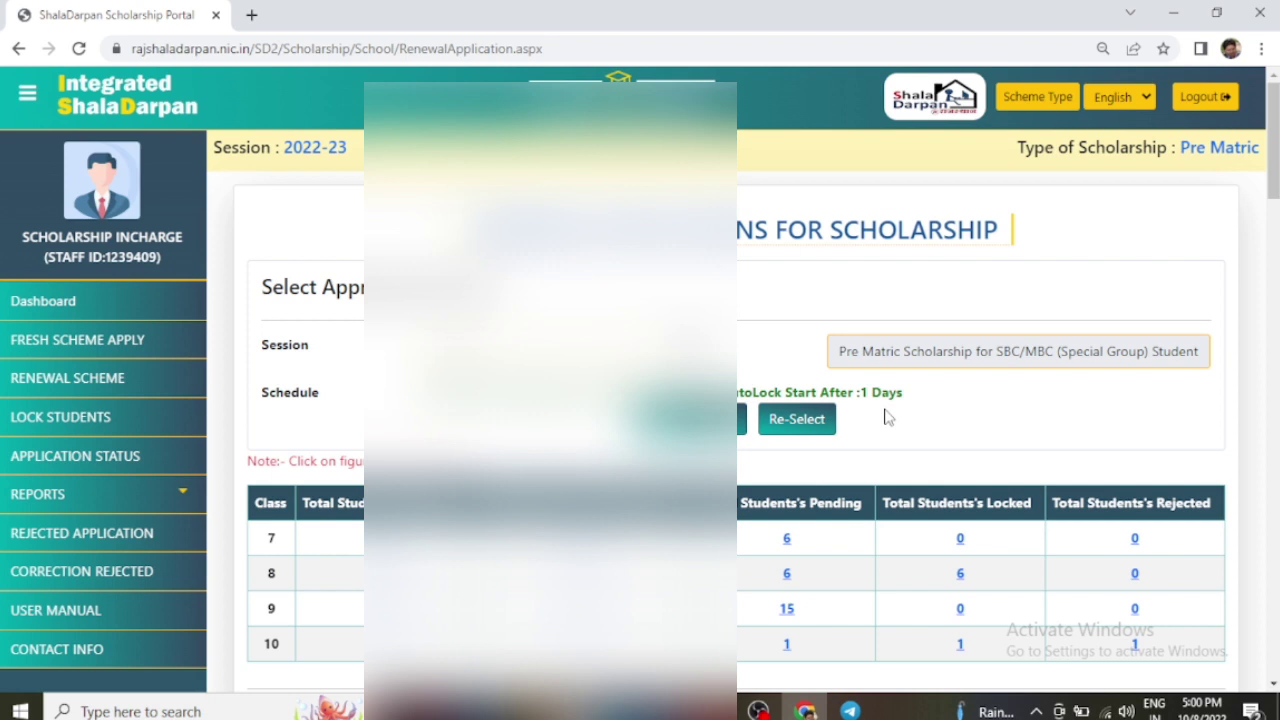
pyautogui.scroll(-1, 797, 545)
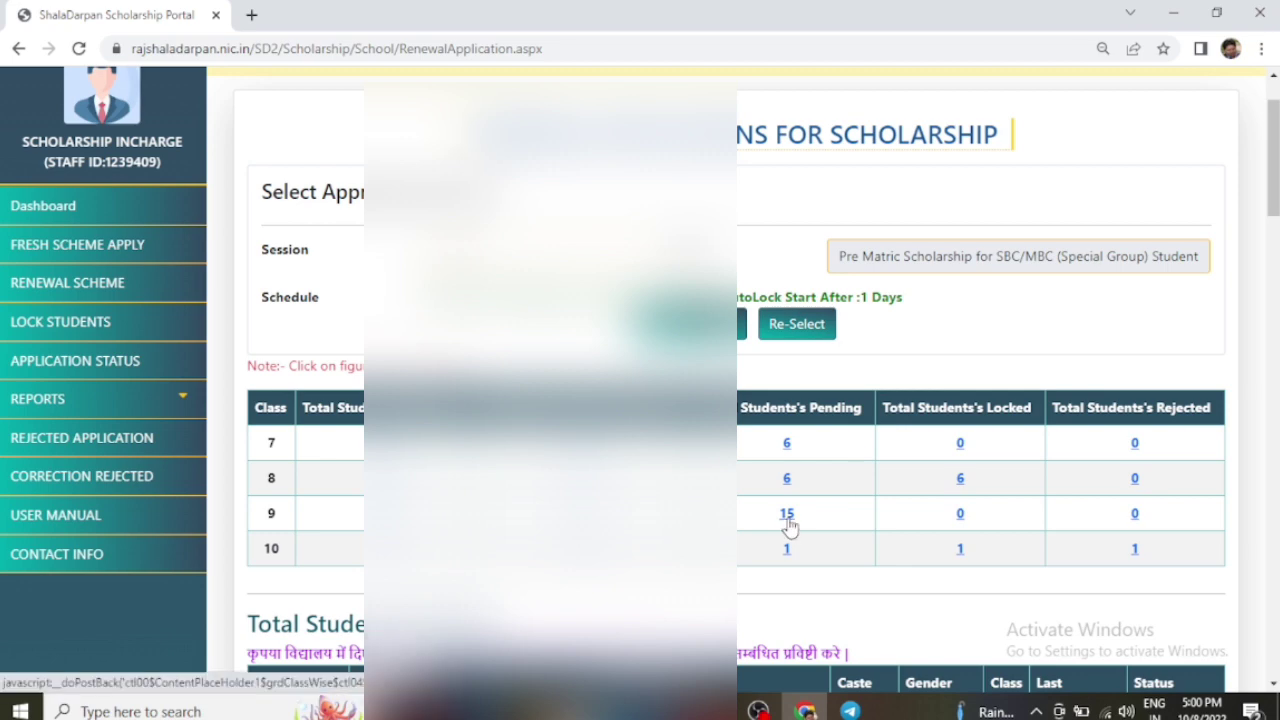
pyautogui.click(787, 514)
pyautogui.scroll(-5, 745, 432)
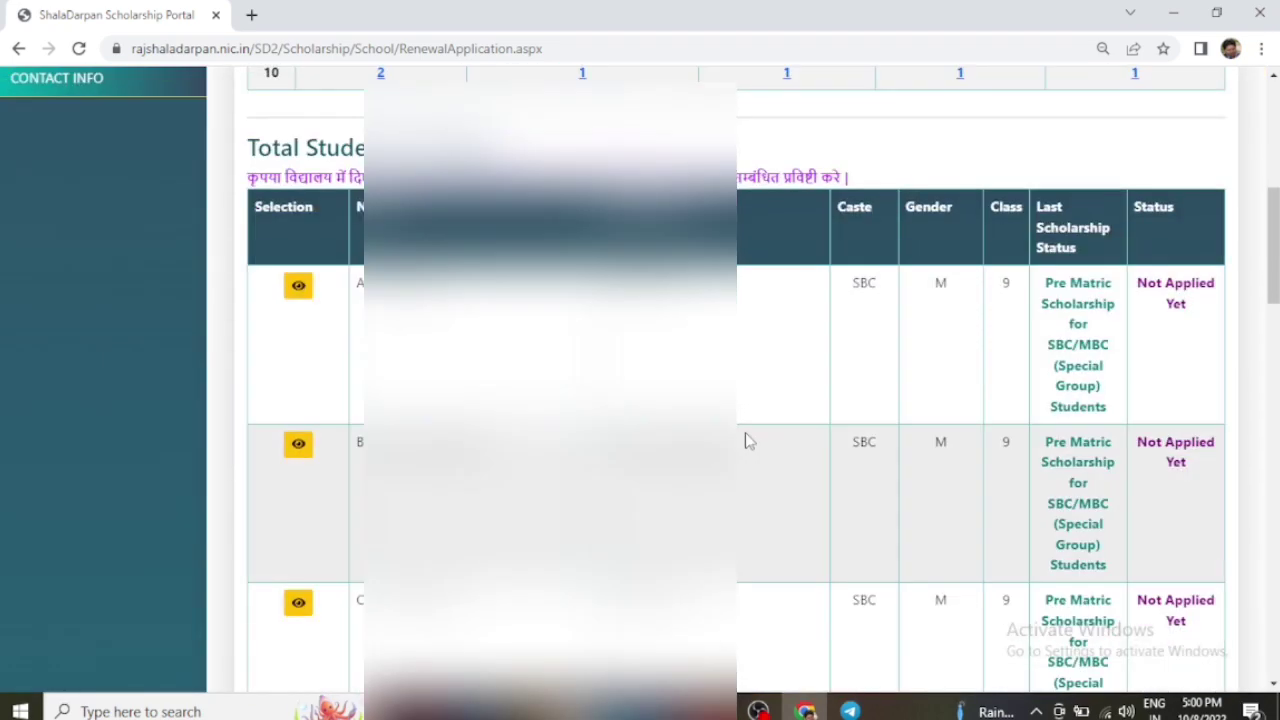
pyautogui.scroll(-3, 750, 442)
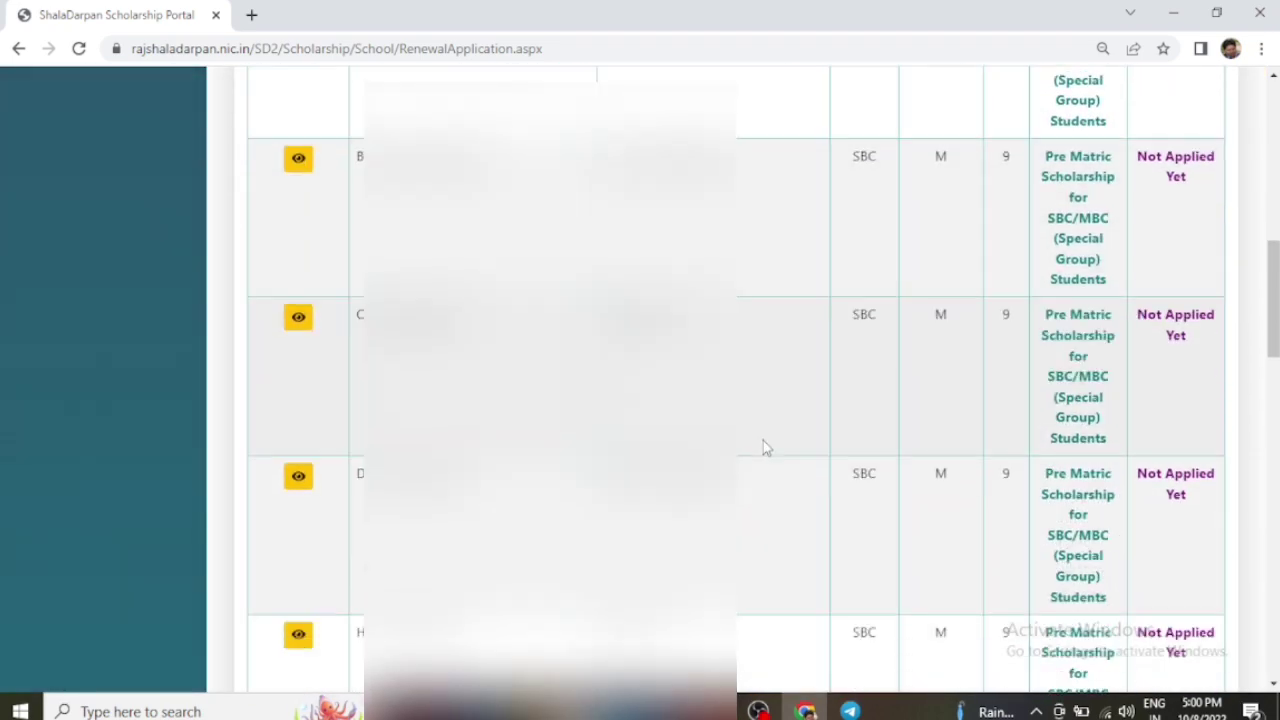
pyautogui.scroll(-3, 765, 447)
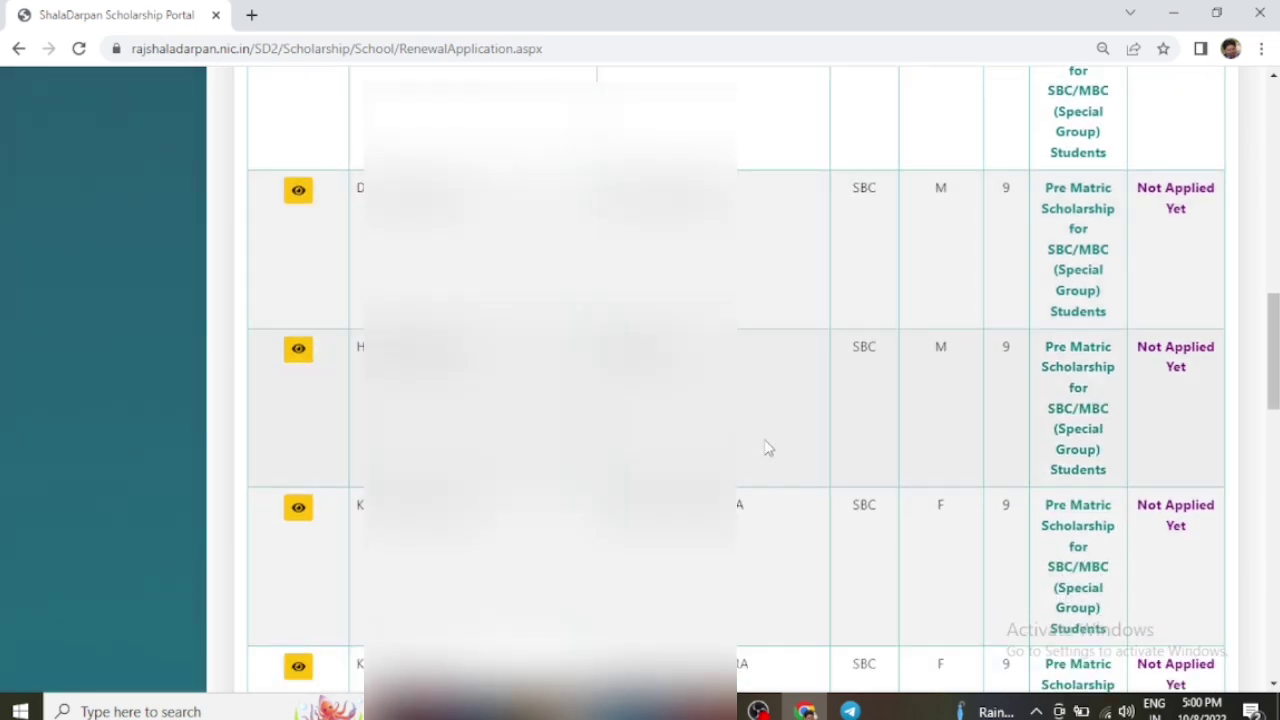
pyautogui.scroll(-4, 768, 447)
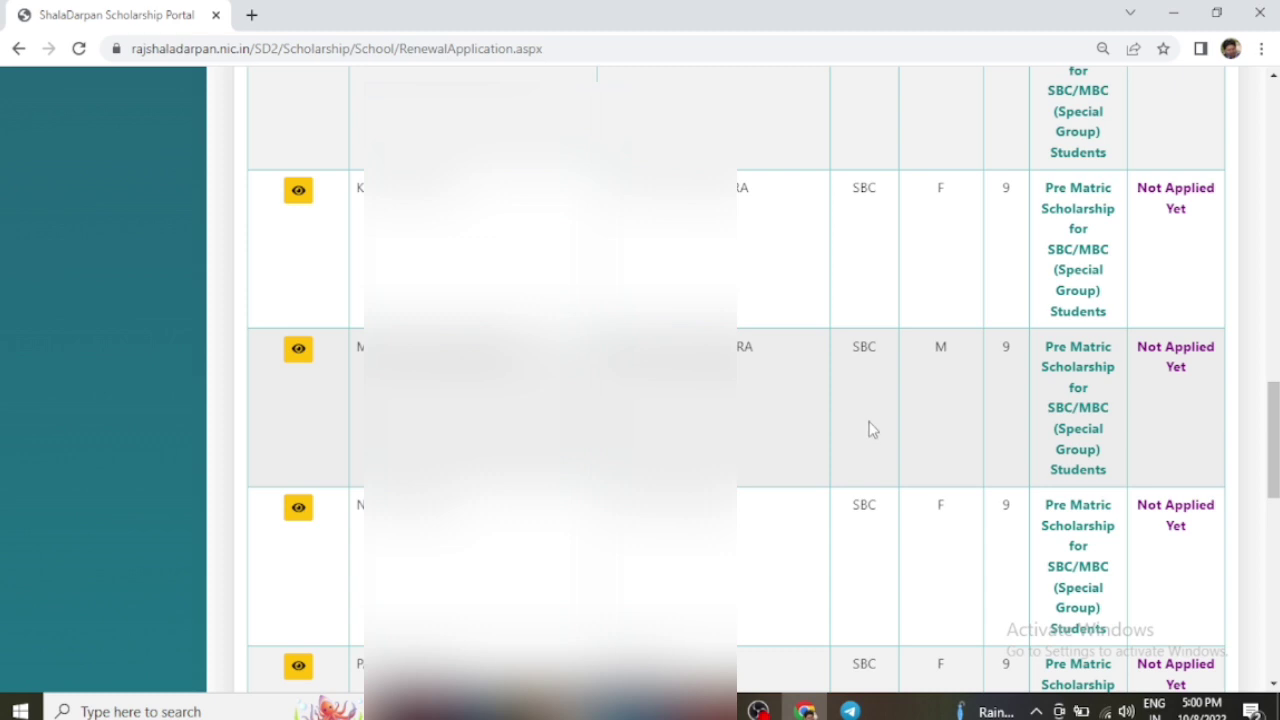
pyautogui.scroll(-3, 869, 430)
pyautogui.scroll(-2, 866, 426)
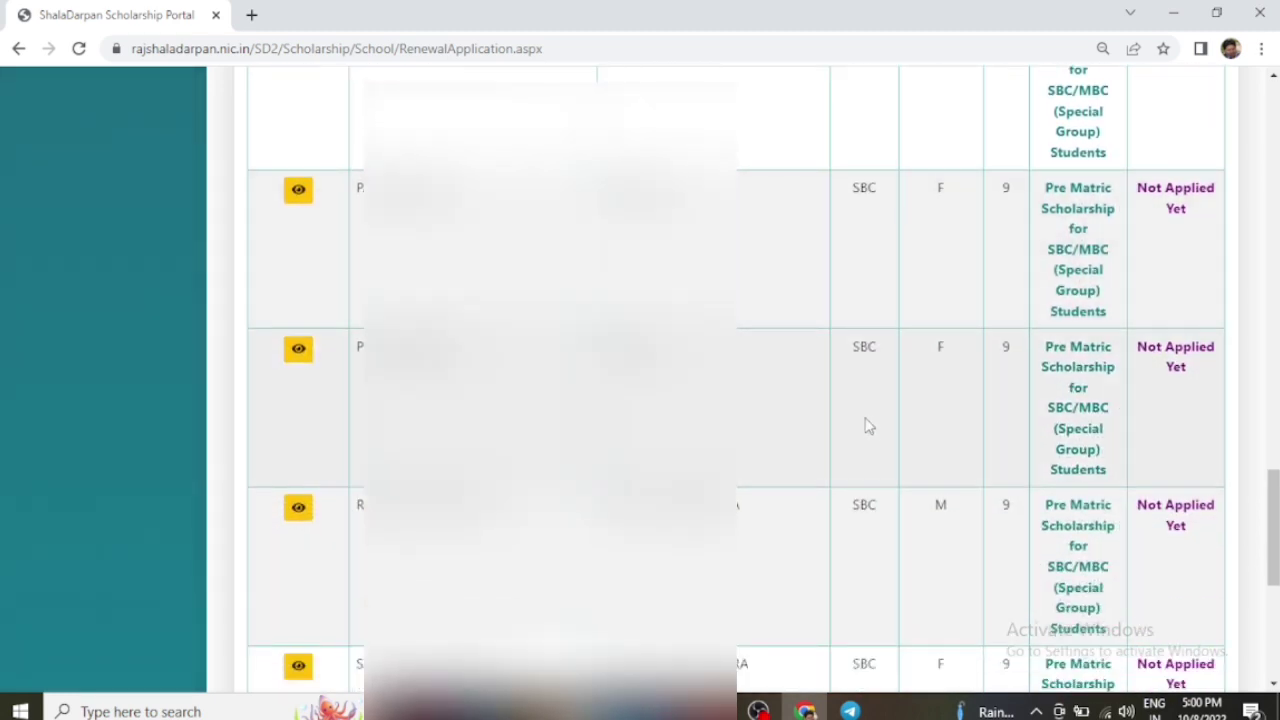
pyautogui.scroll(-4, 866, 426)
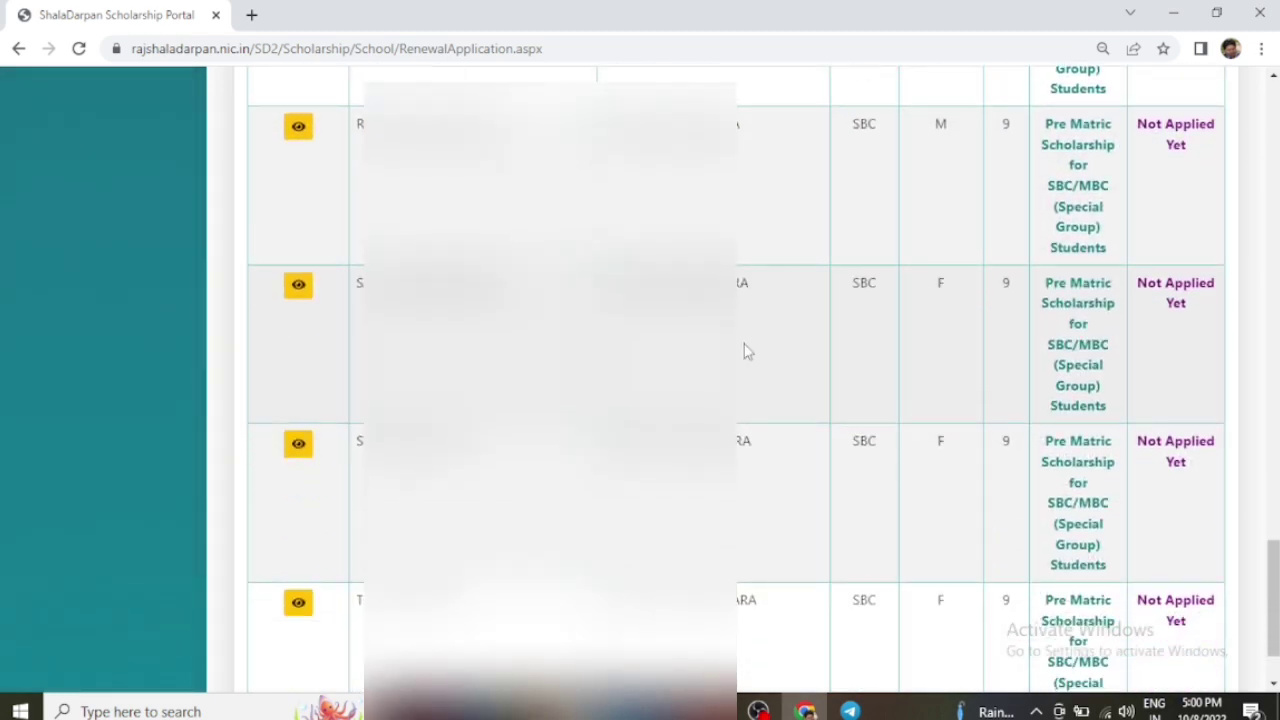
# - Open the class 9 application third from the end of the list, renew its scholarship and dismiss the message
pyautogui.click(298, 287)
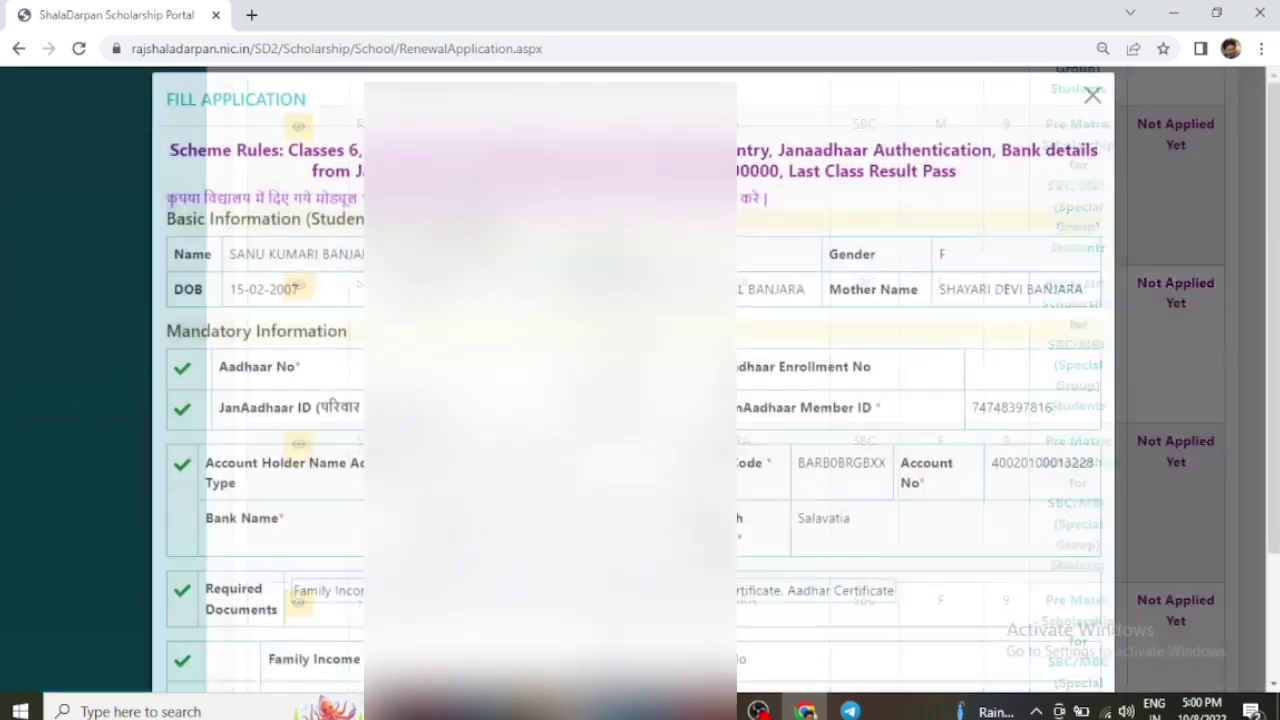
pyautogui.scroll(-2, 806, 401)
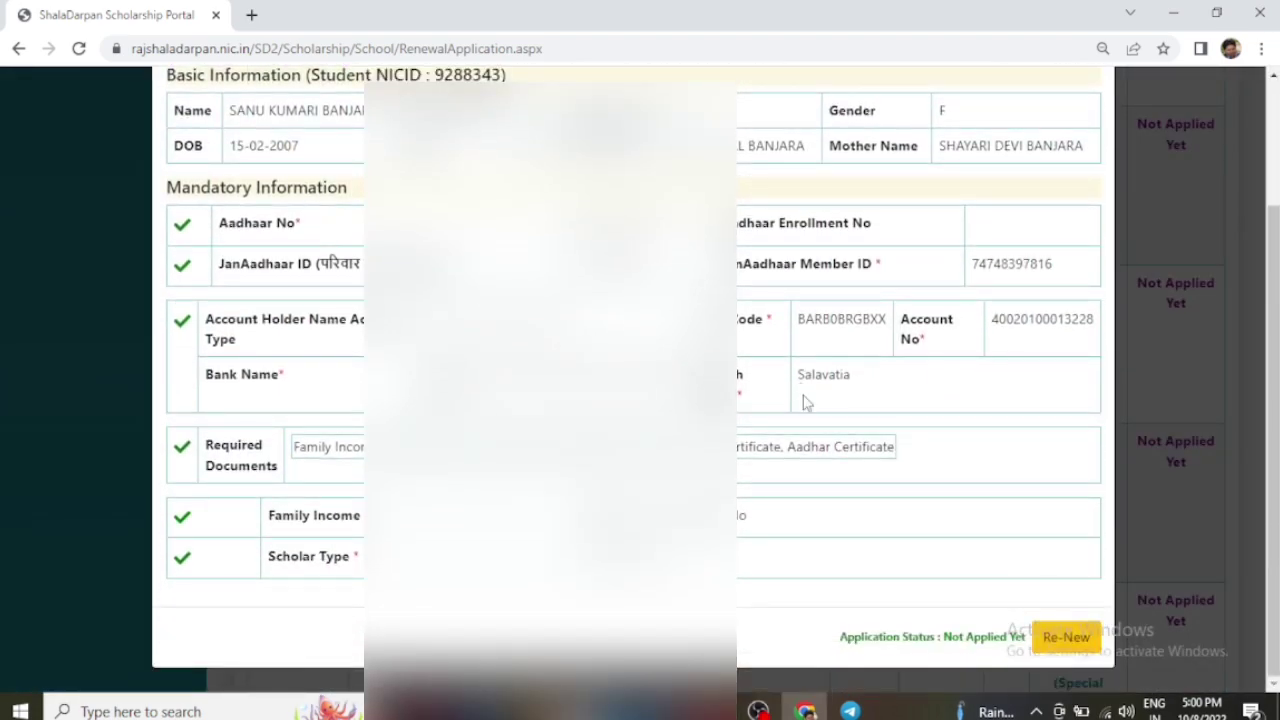
pyautogui.click(1055, 640)
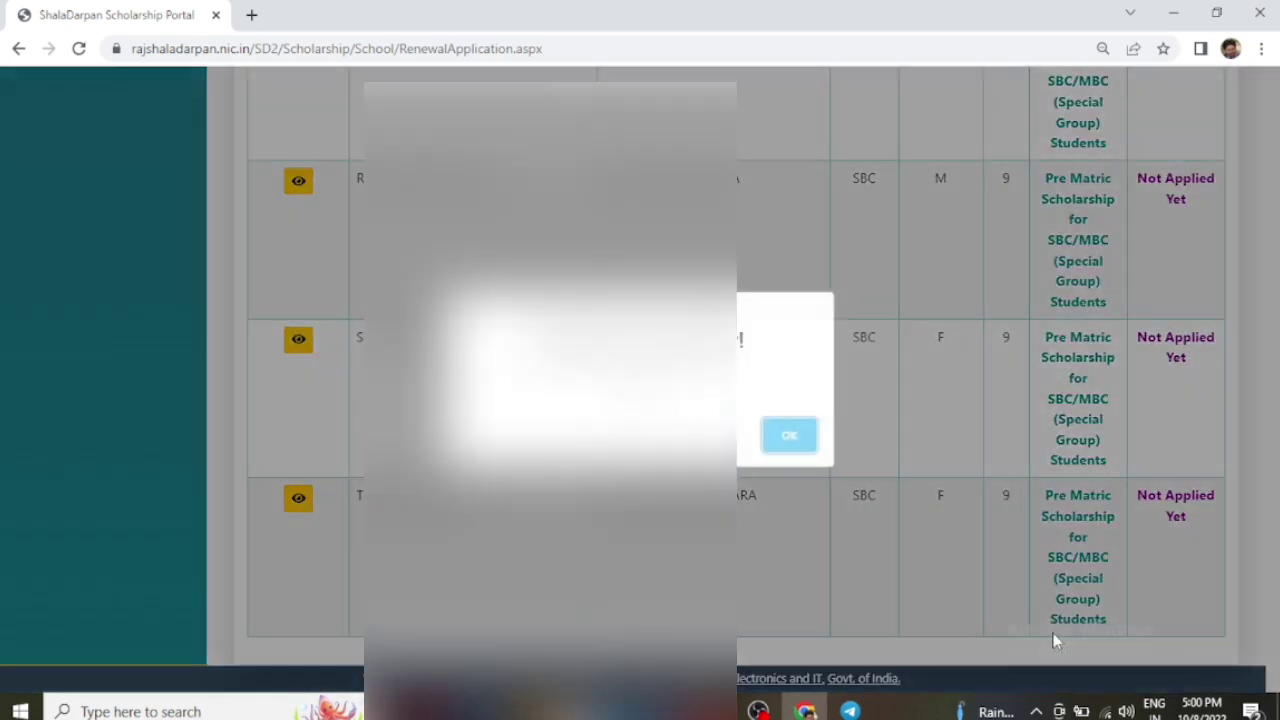
pyautogui.click(796, 440)
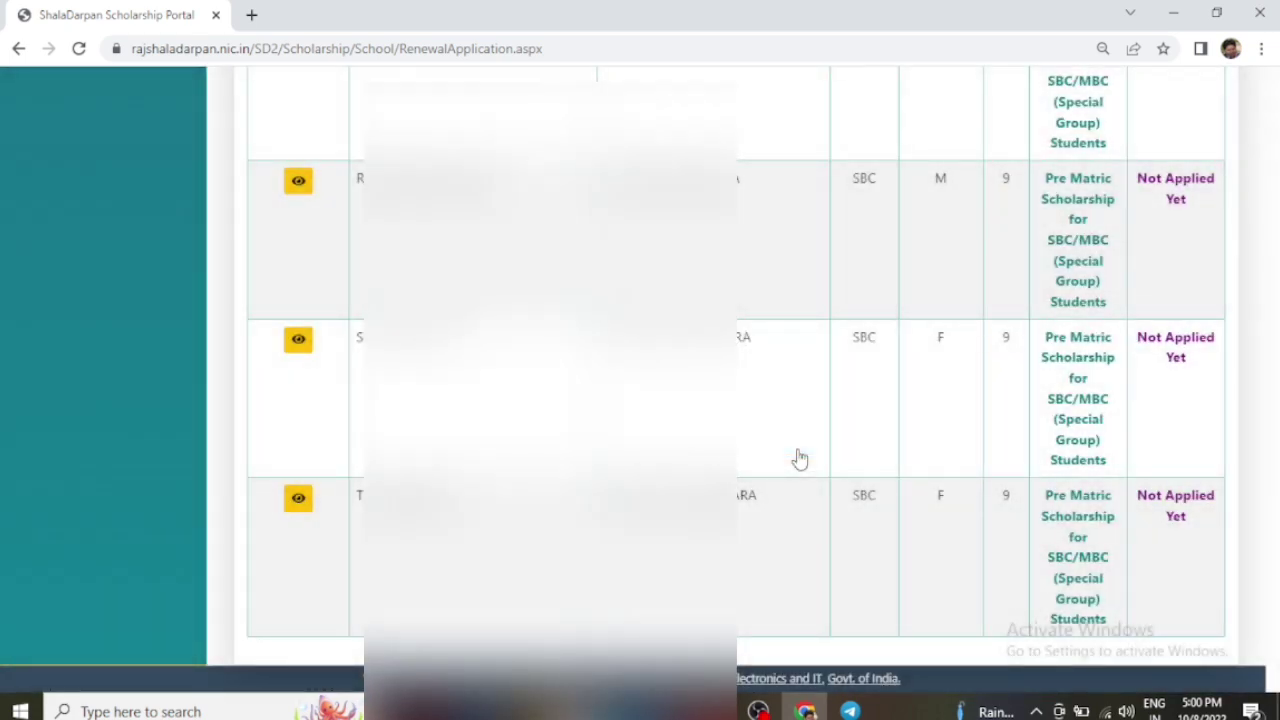